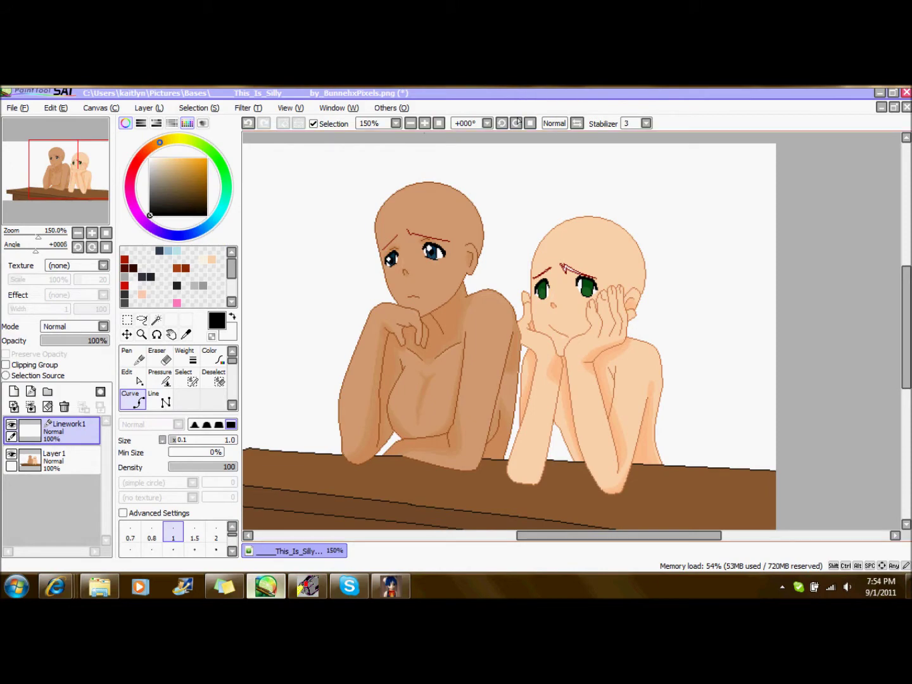
# Try to draw a jagged black fringe over the pale figure's forehead with the Curve tool.
pyautogui.click(425, 123)
pyautogui.click(425, 123)
pyautogui.moveTo(906, 320); pyautogui.dragTo(906, 305)
pyautogui.click(555, 234)
pyautogui.click(582, 213)
pyautogui.click(580, 292)
pyautogui.doubleClick(594, 242)
pyautogui.click(556, 234)
pyautogui.click(543, 206)
pyautogui.click(496, 349)
pyautogui.doubleClick(494, 293)
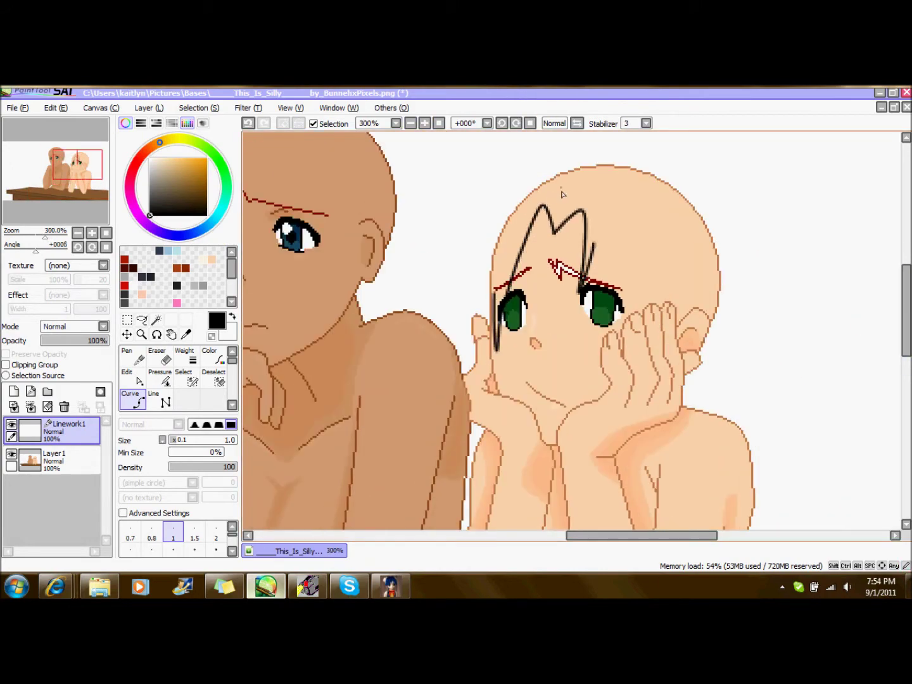
# Try to draw an outer hair curve along the far side of the pale figure's head, and undo the strokes.
pyautogui.click(560, 187)
pyautogui.click(550, 158)
pyautogui.click(479, 318)
pyautogui.click(490, 271)
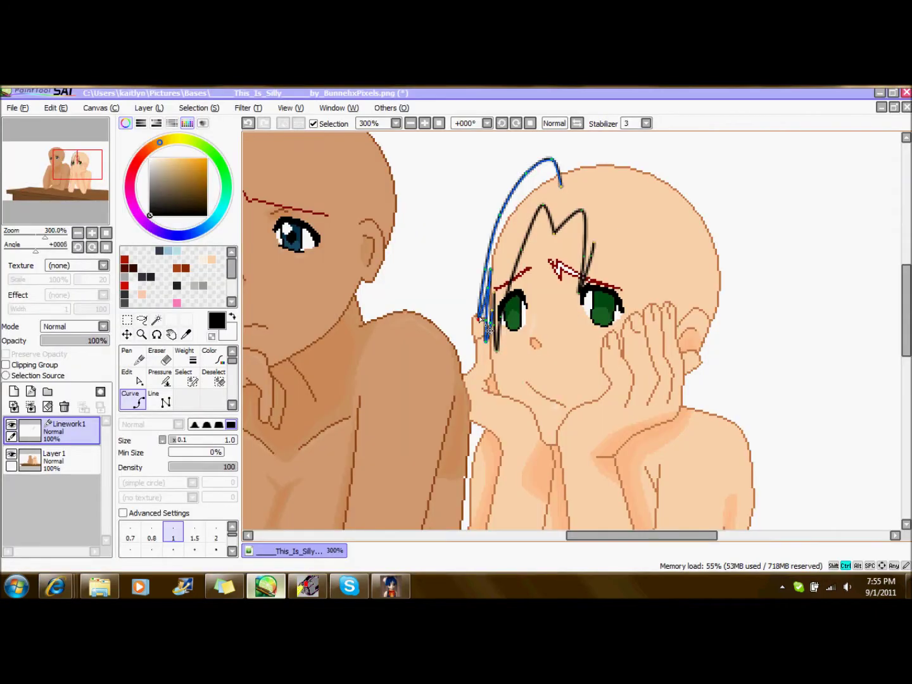
pyautogui.moveTo(479, 318)
pyautogui.mouseDown()
pyautogui.moveTo(476, 358)
pyautogui.moveTo(484, 356)
pyautogui.mouseUp()
pyautogui.hotkey('ctrl', 'z')
pyautogui.hotkey('ctrl', 'z')
pyautogui.hotkey('ctrl', 'z')
pyautogui.hotkey('ctrl', 'z')
pyautogui.hotkey('ctrl', 'z')
pyautogui.hotkey('ctrl', 'z')
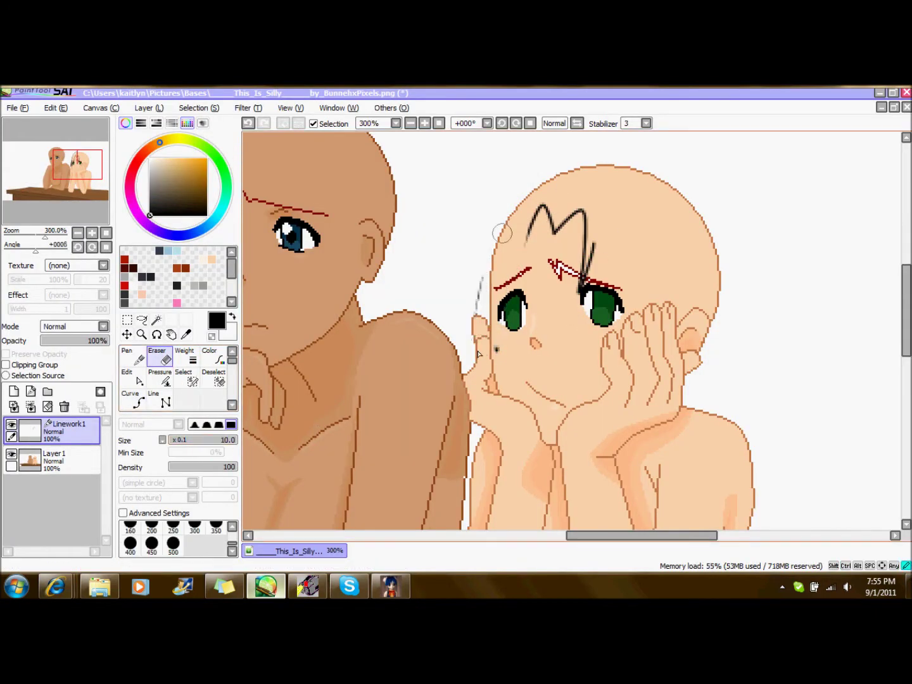
# Draw a two-peaked black fringe dipping mid-forehead, with strands running down both sides of the pale figure's face.
pyautogui.click(547, 247)
pyautogui.click(594, 216)
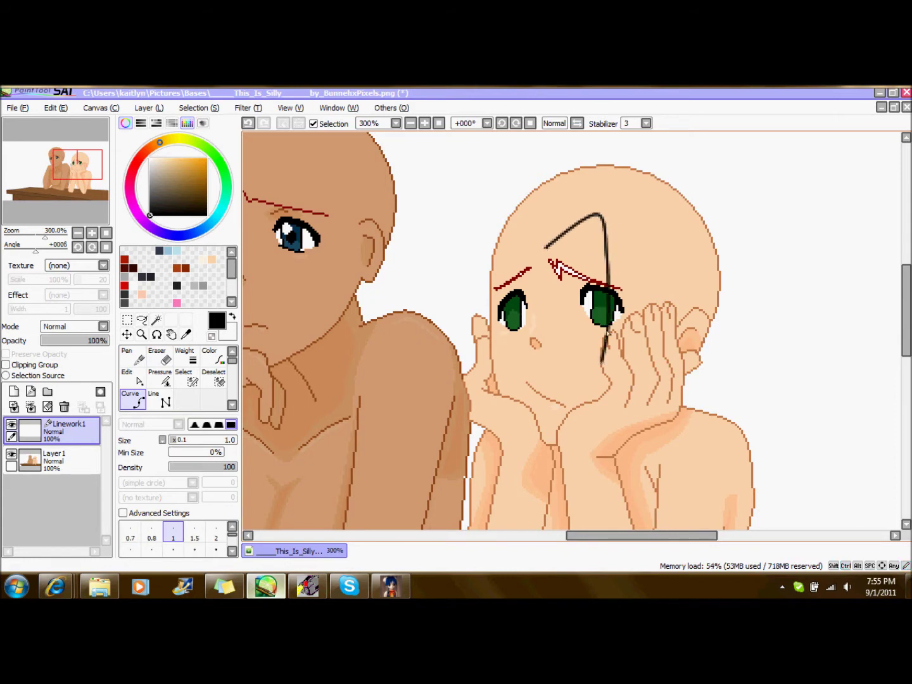
pyautogui.doubleClick(619, 317)
pyautogui.moveTo(547, 247); pyautogui.dragTo(553, 241)
pyautogui.click(552, 242)
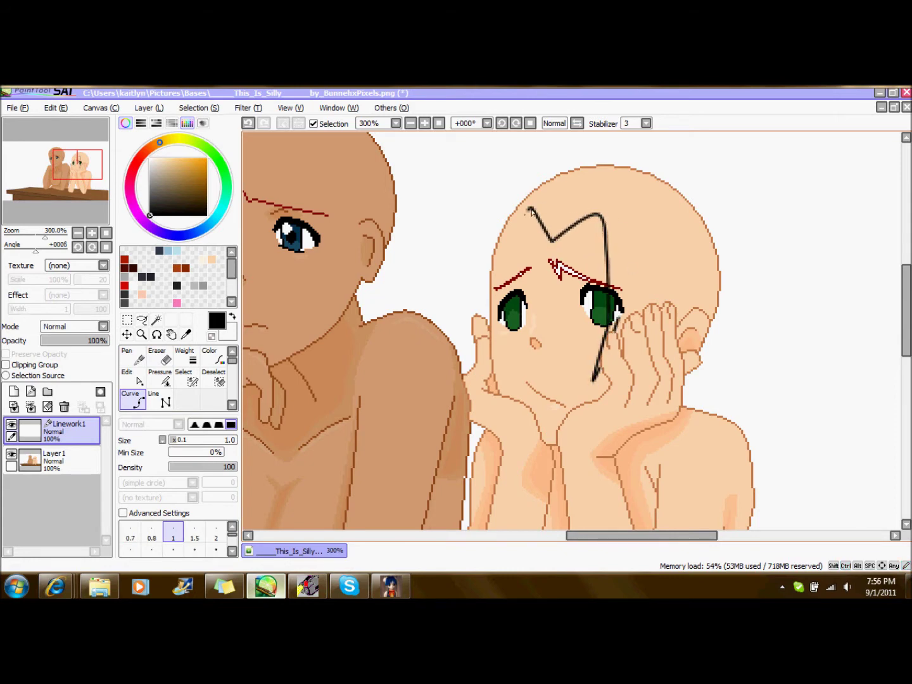
pyautogui.click(529, 206)
pyautogui.click(500, 377)
pyautogui.doubleClick(488, 298)
# Draw the outer hair curve from the parting around the far side of the pale figure's head.
pyautogui.click(552, 197)
pyautogui.click(536, 166)
pyautogui.click(483, 245)
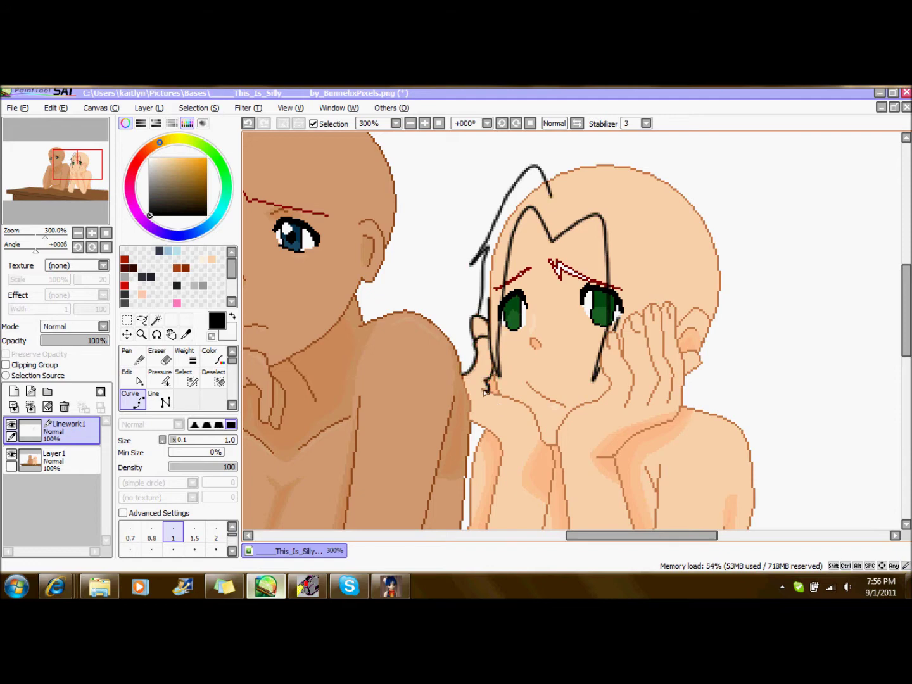
# Trace the heel of the pale figure's far hand and both edges of the upper forearm in black.
pyautogui.click(532, 410)
pyautogui.click(541, 437)
pyautogui.click(553, 449)
pyautogui.click(555, 469)
pyautogui.click(907, 524)
pyautogui.doubleClick(544, 481)
pyautogui.click(470, 376)
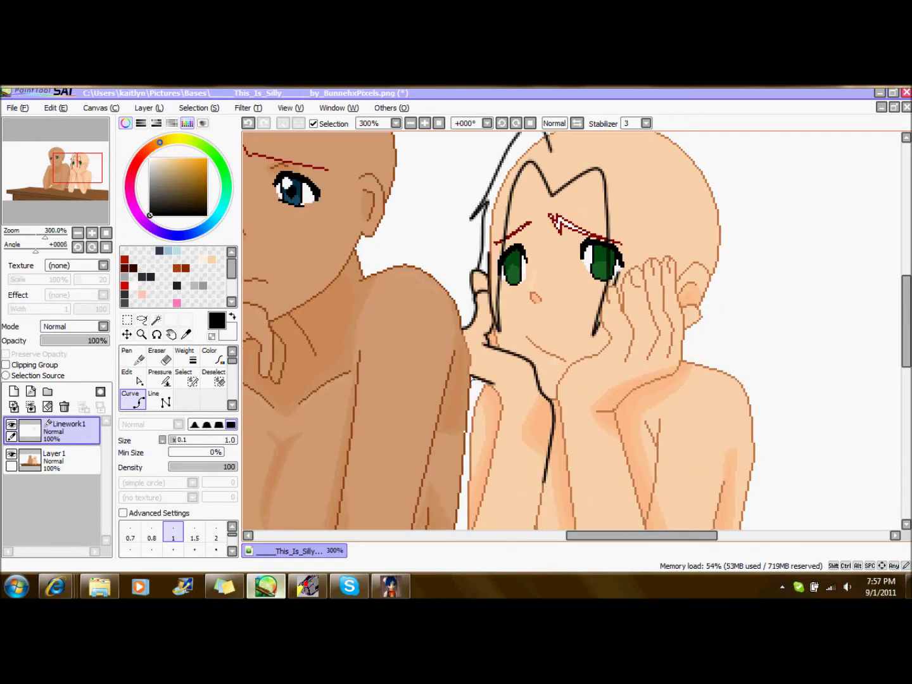
pyautogui.click(497, 389)
pyautogui.doubleClick(488, 483)
# Draw the near-side hair curve from the parting over the pale figure's head down to the ear.
pyautogui.scroll(2, 534, 334)
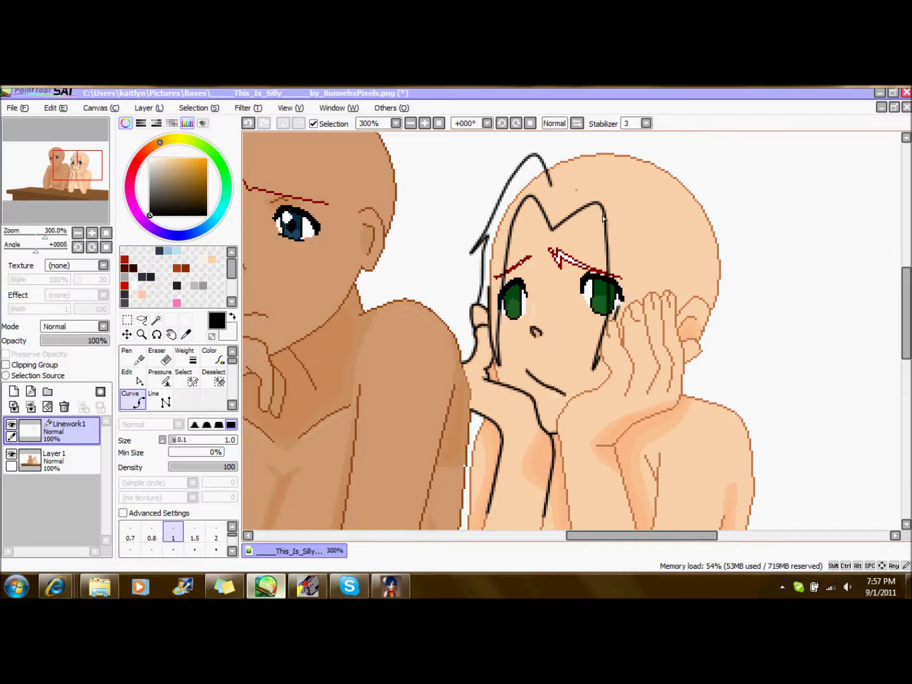
pyautogui.click(571, 188)
pyautogui.click(640, 158)
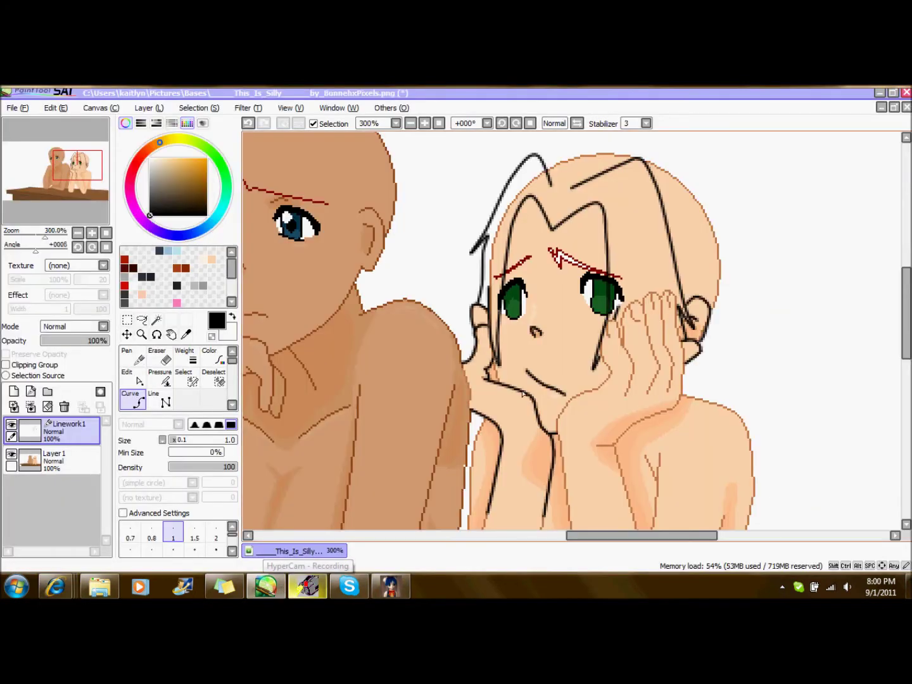
# Trace the palm edge and the first finger lines of the pale figure's near hand.
pyautogui.moveTo(557, 437)
pyautogui.mouseDown()
pyautogui.moveTo(570, 403)
pyautogui.moveTo(612, 375)
pyautogui.moveTo(603, 361)
pyautogui.moveTo(605, 333)
pyautogui.moveTo(632, 363)
pyautogui.mouseUp()
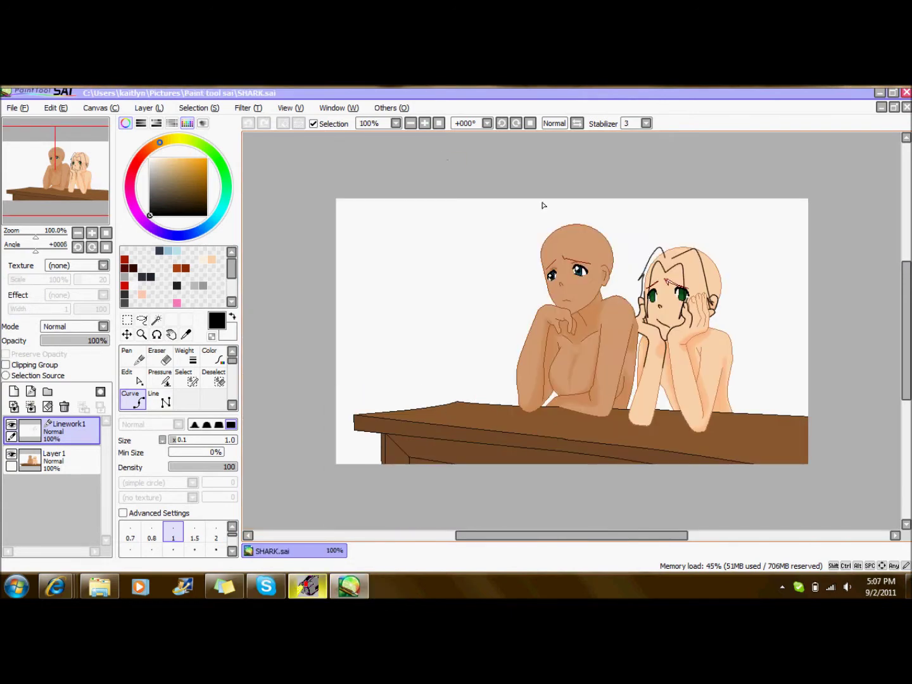
pyautogui.click(424, 124)
pyautogui.moveTo(487, 536); pyautogui.dragTo(558, 537)
pyautogui.moveTo(906, 330); pyautogui.dragTo(907, 320)
pyautogui.click(425, 124)
pyautogui.click(424, 123)
pyautogui.scroll(5, 869, 293)
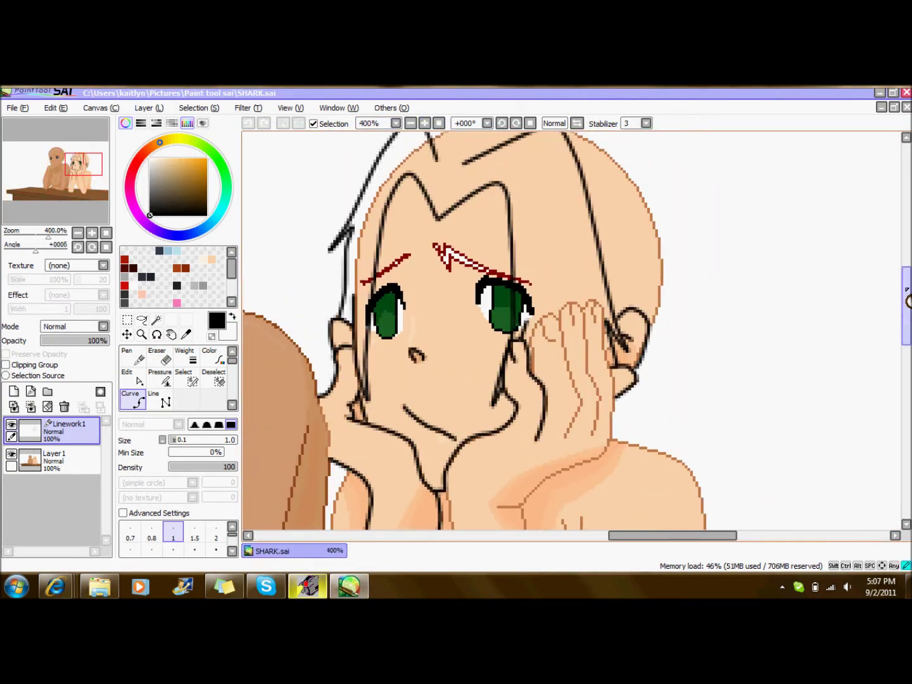
pyautogui.click(531, 389)
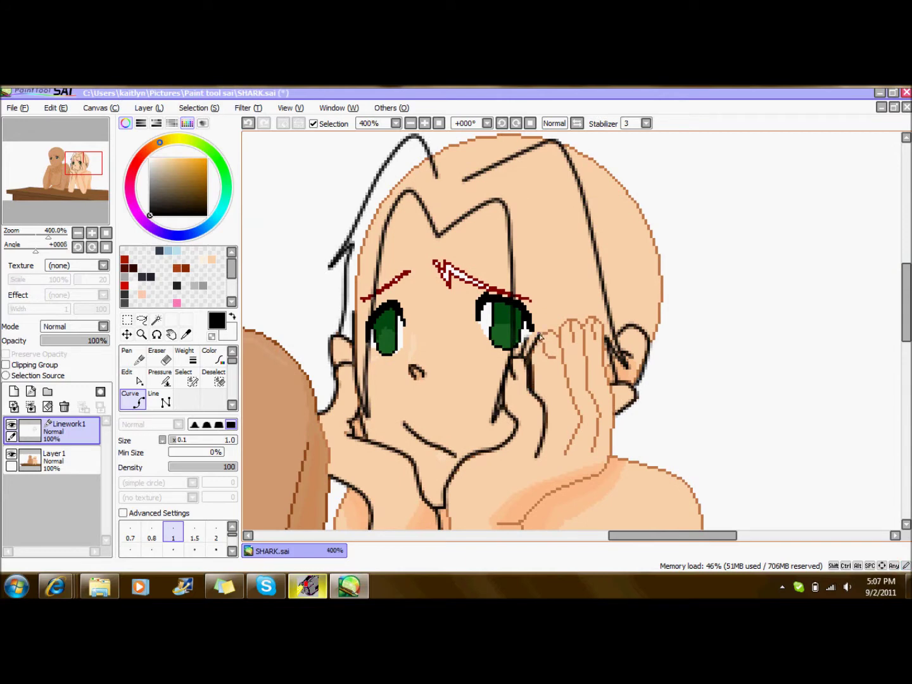
pyautogui.doubleClick(566, 455)
# Trace the fingertips and the remaining finger lines of the pale figure's near hand.
pyautogui.click(543, 336)
pyautogui.click(546, 353)
pyautogui.doubleClick(553, 358)
pyautogui.moveTo(559, 342)
pyautogui.mouseDown()
pyautogui.moveTo(567, 325)
pyautogui.moveTo(590, 334)
pyautogui.moveTo(591, 399)
pyautogui.mouseUp()
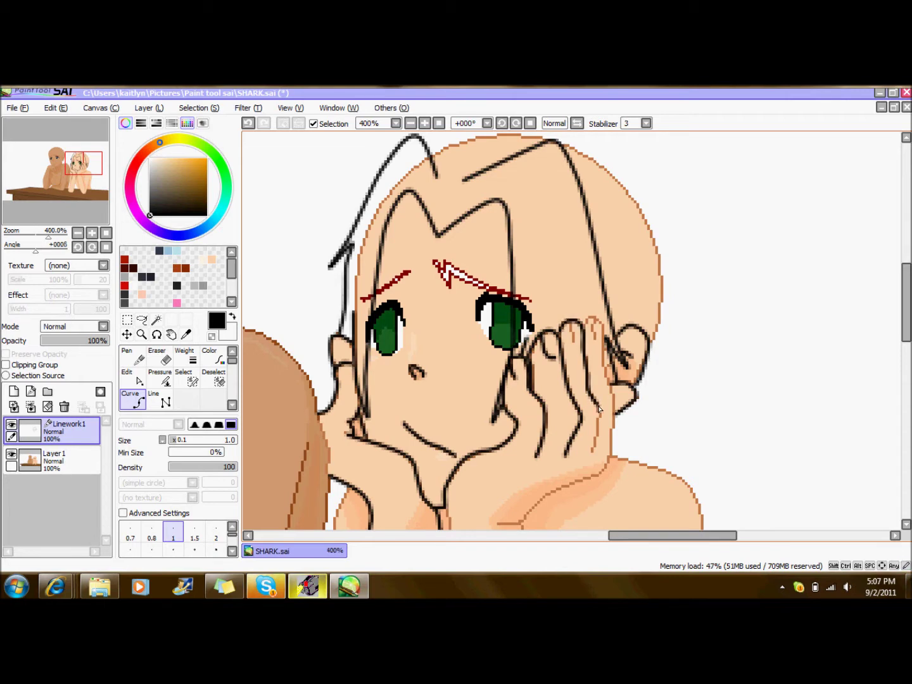
pyautogui.moveTo(600, 410); pyautogui.dragTo(593, 447)
# Switch to Skype, reply "what?" in the open chat, and return to the drawing.
pyautogui.click(266, 586)
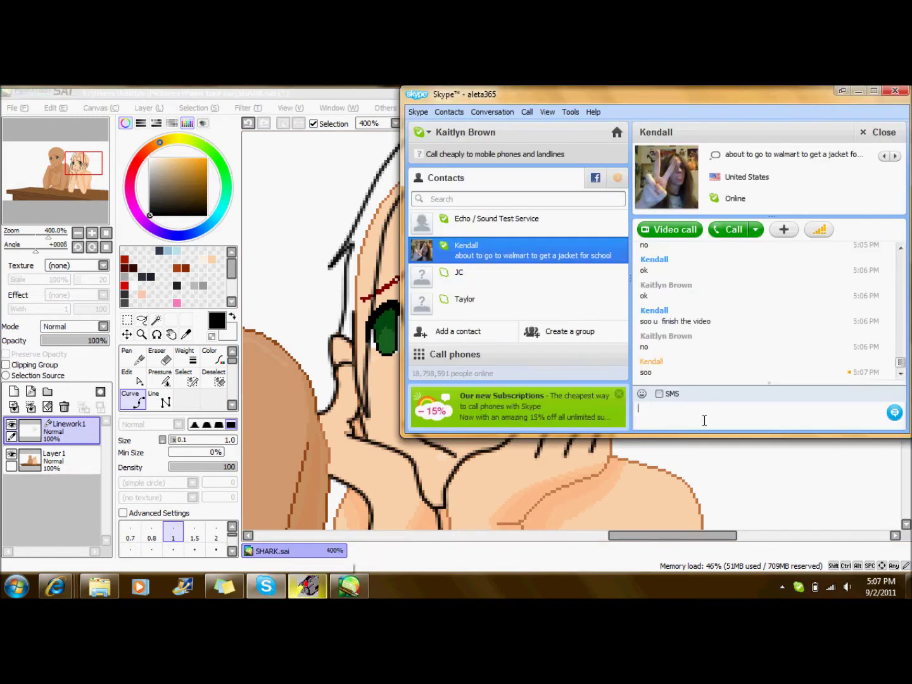
pyautogui.write('h')
pyautogui.press('Return')
pyautogui.click(714, 445)
# Trace both of the pale figure's eyebrows and darken the corner of the upper eyelid in black.
pyautogui.click(410, 274)
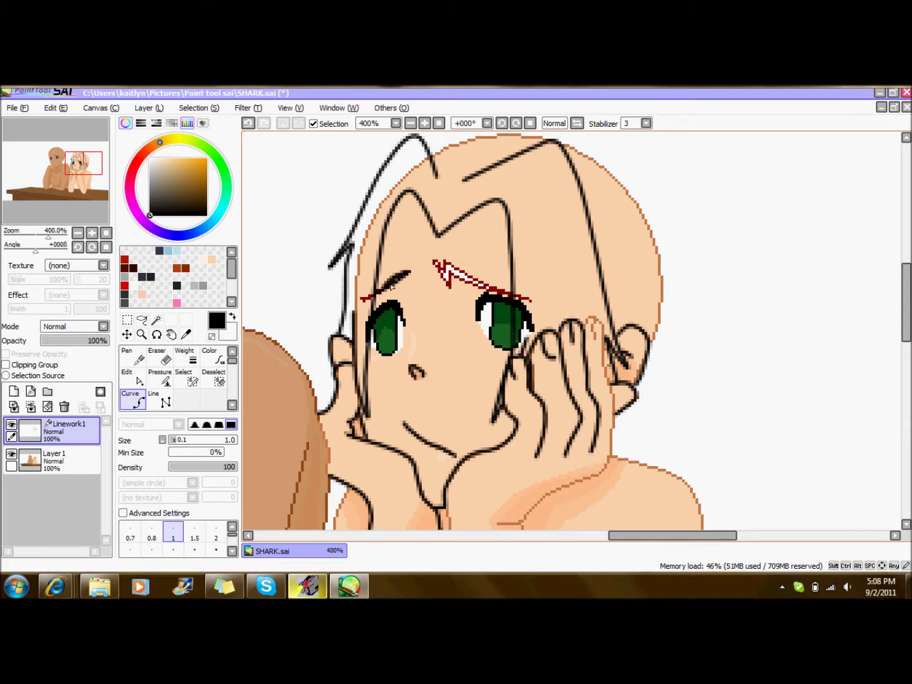
pyautogui.keyDown('ctrl'); pyautogui.click(397, 282); pyautogui.keyUp('ctrl')
pyautogui.click(377, 294)
pyautogui.moveTo(513, 298); pyautogui.dragTo(435, 263)
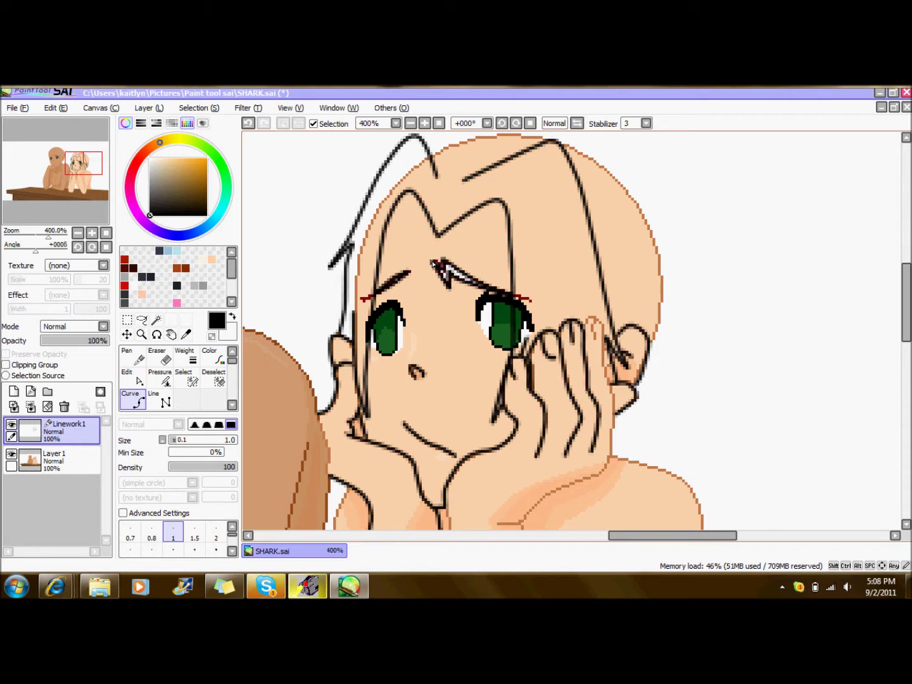
pyautogui.keyDown('ctrl'); pyautogui.click(445, 272); pyautogui.keyUp('ctrl')
pyautogui.keyDown('ctrl'); pyautogui.click(441, 267); pyautogui.keyUp('ctrl')
pyautogui.hotkey('ctrl', 'z')
pyautogui.hotkey('ctrl', 'y')
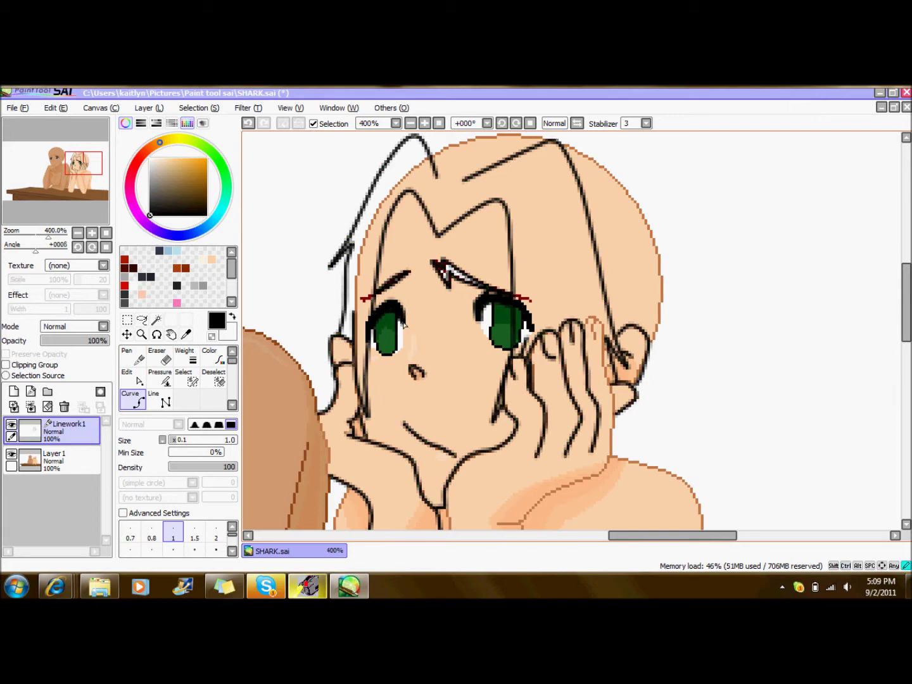
pyautogui.moveTo(406, 325); pyautogui.dragTo(404, 320)
pyautogui.moveTo(403, 322); pyautogui.dragTo(402, 319)
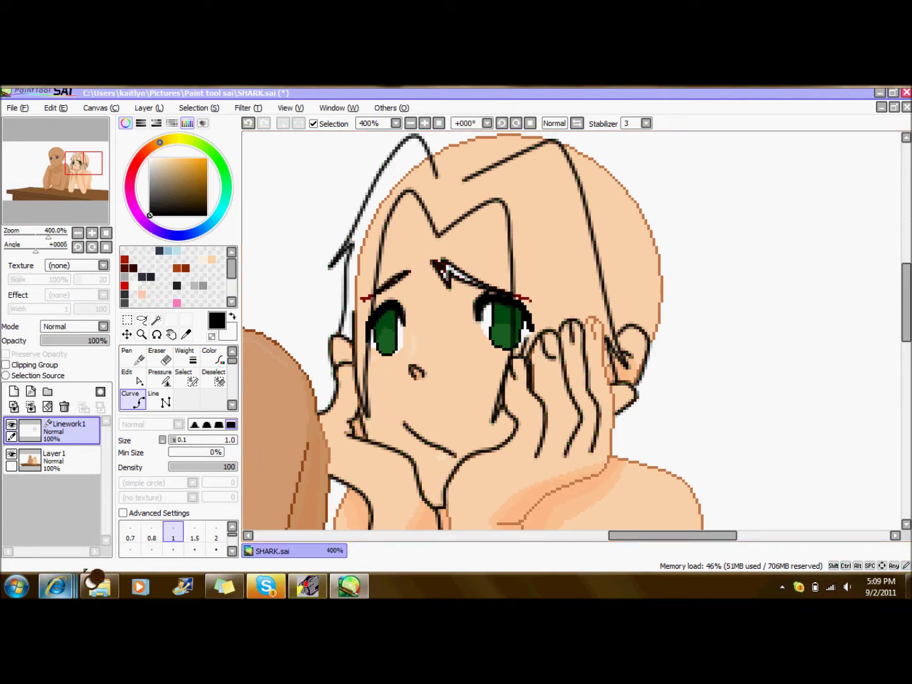
# Switch to Skype, reply "am i what?" in the open chat, and return to the drawing.
pyautogui.click(269, 588)
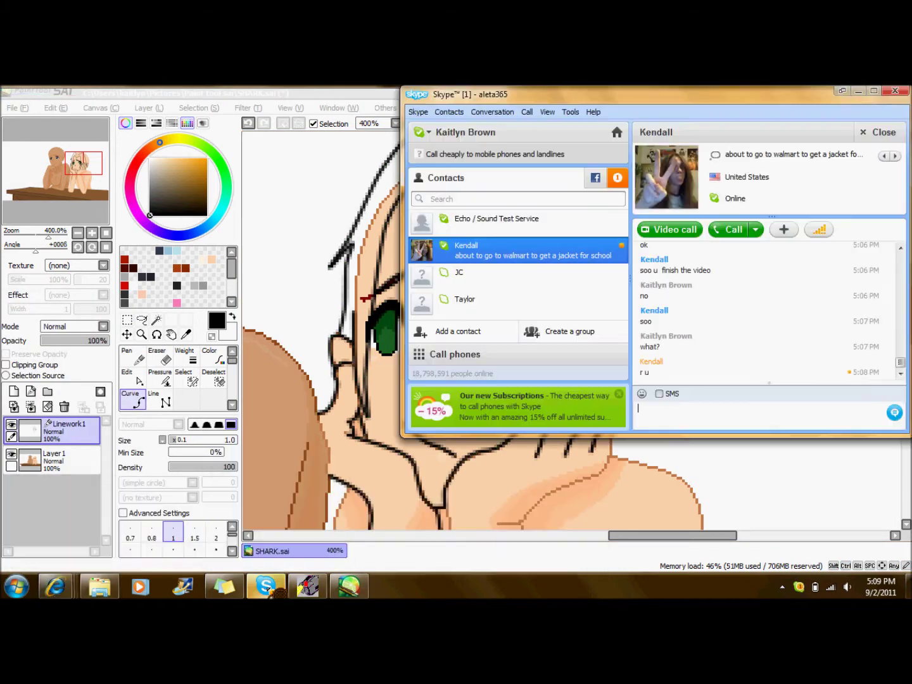
pyautogui.write('am i what?')
pyautogui.press('Return')
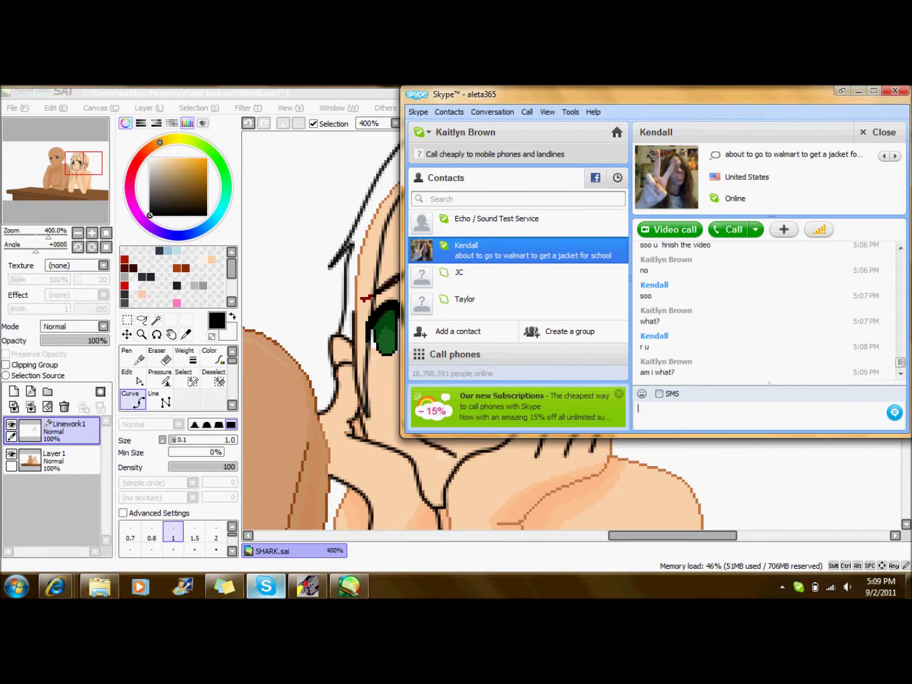
pyautogui.click(266, 587)
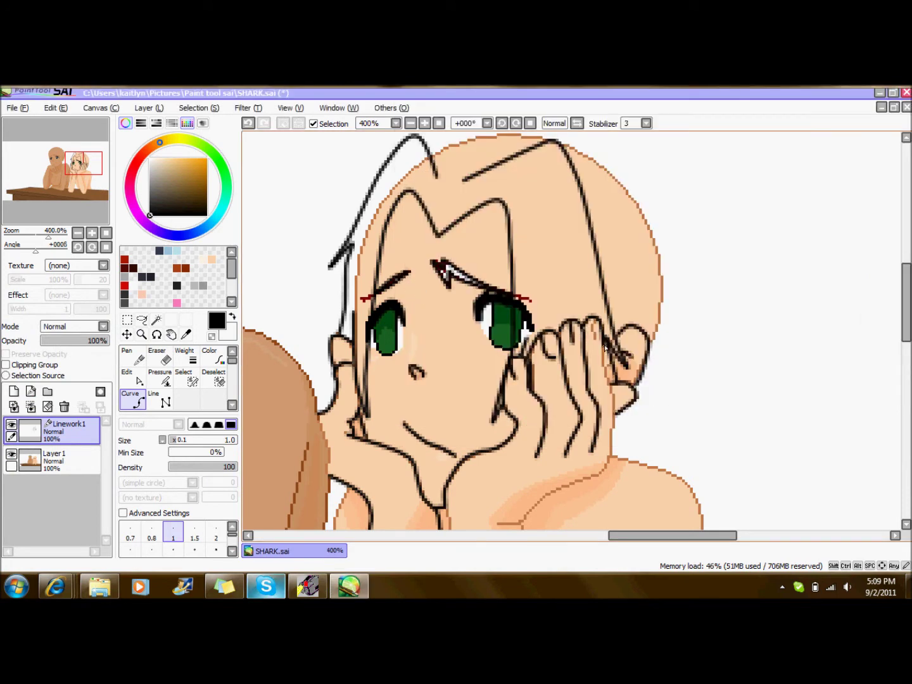
# Trace the near hand's outer edge, the wrist crease, the forearm's inner line and the armpit crease.
pyautogui.moveTo(609, 380)
pyautogui.mouseDown()
pyautogui.moveTo(615, 404)
pyautogui.moveTo(609, 473)
pyautogui.moveTo(534, 509)
pyautogui.moveTo(793, 391)
pyautogui.mouseUp()
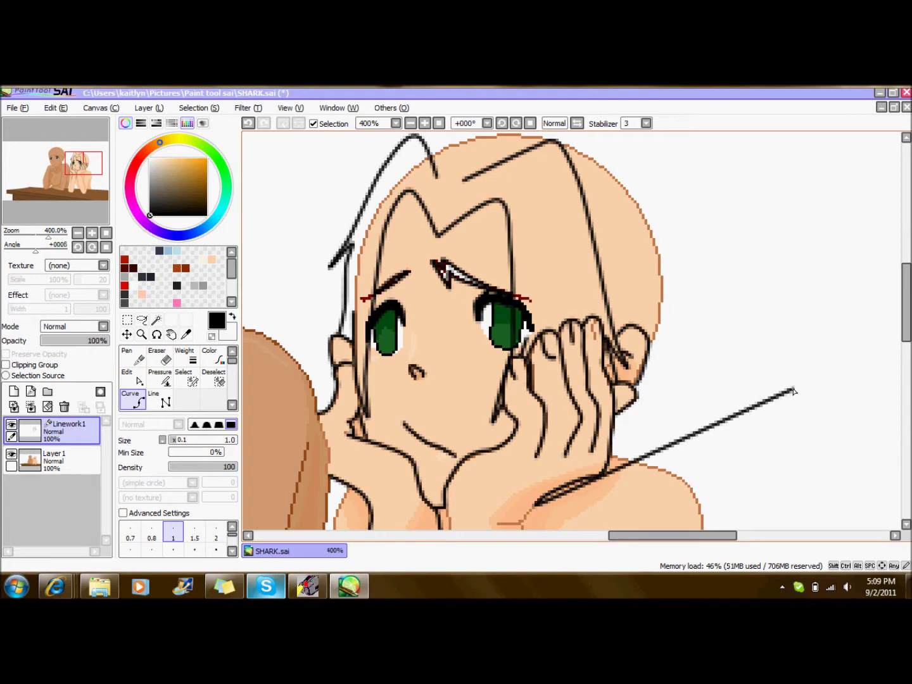
pyautogui.moveTo(906, 287); pyautogui.dragTo(908, 323)
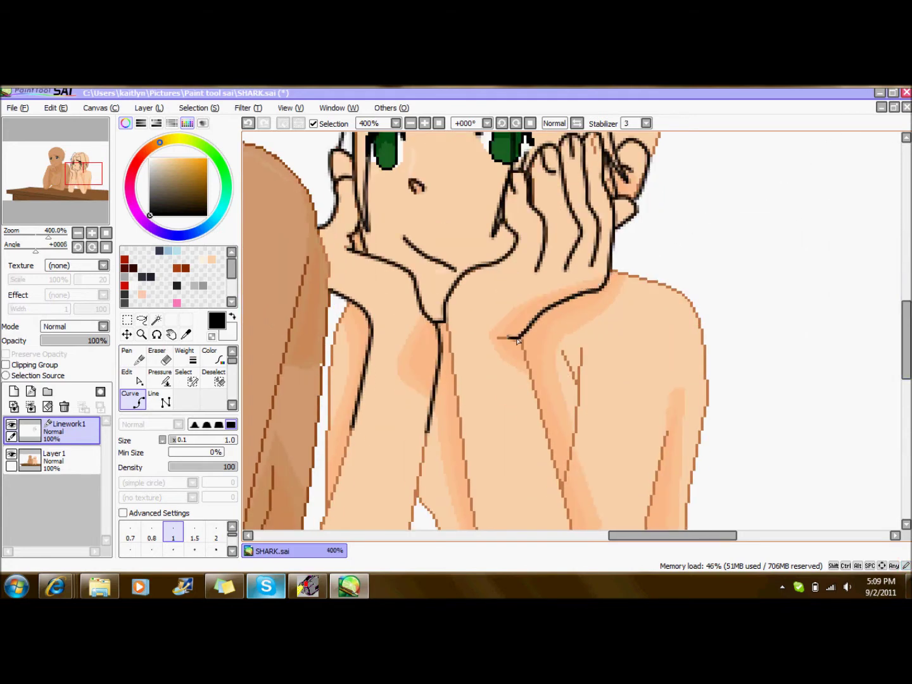
pyautogui.doubleClick(550, 461)
pyautogui.hotkey('ctrl', 'z')
pyautogui.doubleClick(562, 488)
pyautogui.moveTo(907, 359); pyautogui.dragTo(907, 395)
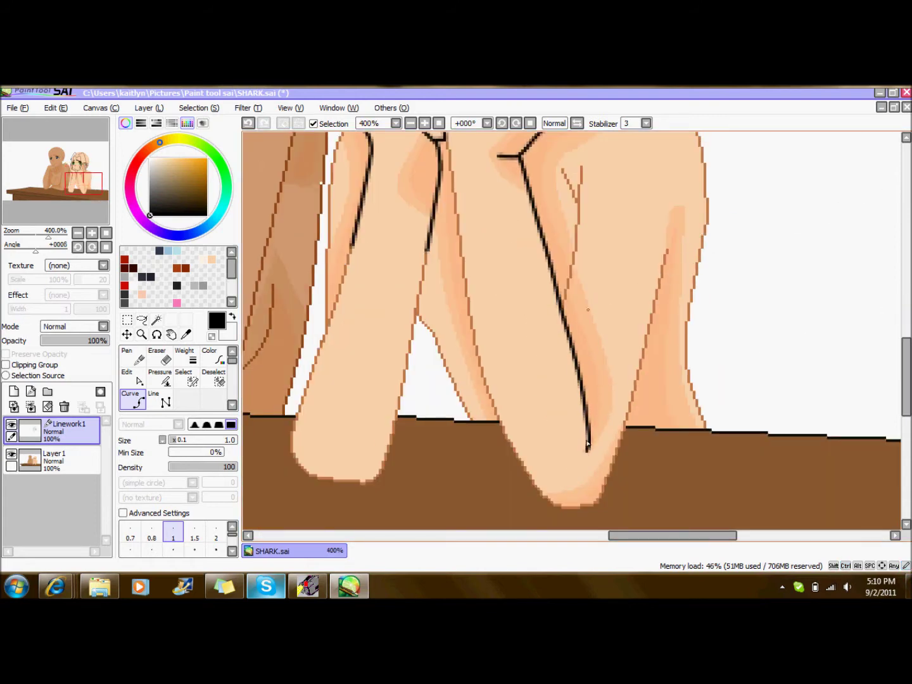
pyautogui.moveTo(562, 309); pyautogui.dragTo(578, 185)
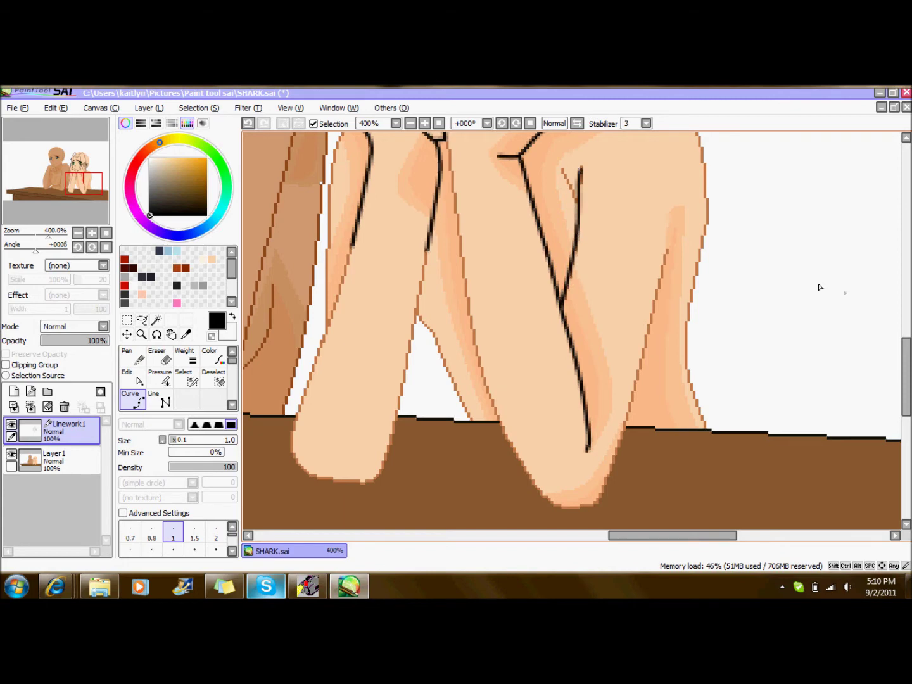
# Trace the pale figure's near shoulder and back down to the table edge.
pyautogui.scroll(4, 582, 171)
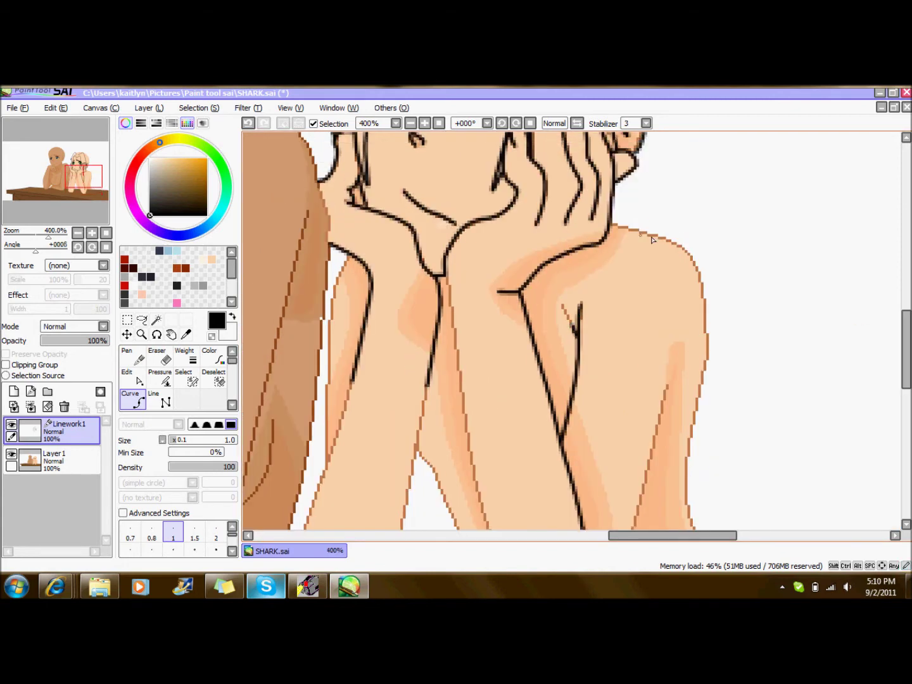
pyautogui.moveTo(610, 227)
pyautogui.mouseDown()
pyautogui.moveTo(678, 238)
pyautogui.moveTo(705, 305)
pyautogui.moveTo(697, 451)
pyautogui.mouseUp()
pyautogui.click(692, 449)
pyautogui.click(688, 506)
pyautogui.moveTo(907, 352); pyautogui.dragTo(906, 378)
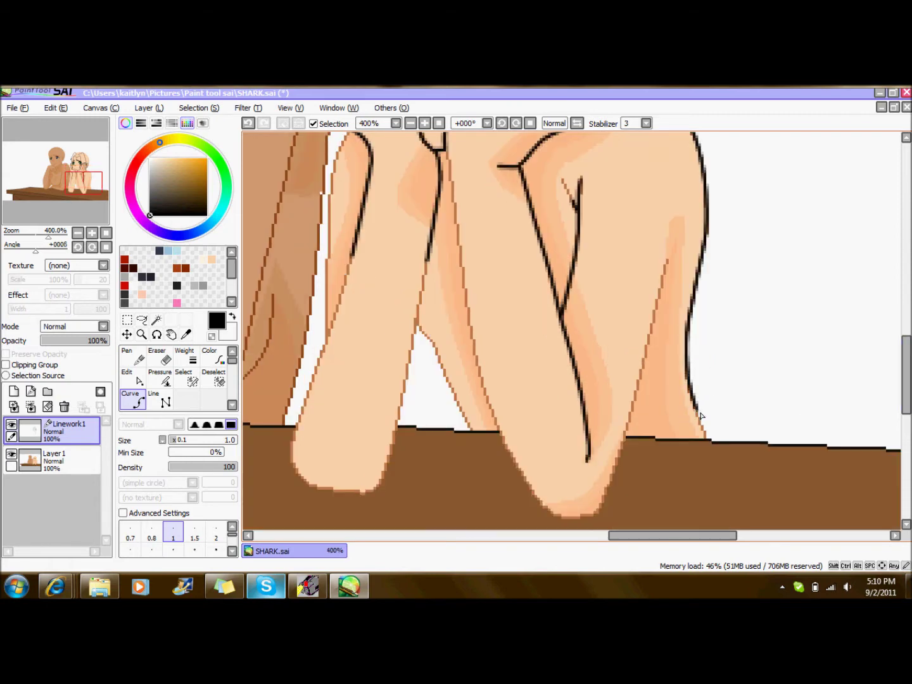
# Trace the back edge of the near upper arm, around the elbow and up the forearm to the wrist.
pyautogui.moveTo(669, 260); pyautogui.dragTo(619, 444)
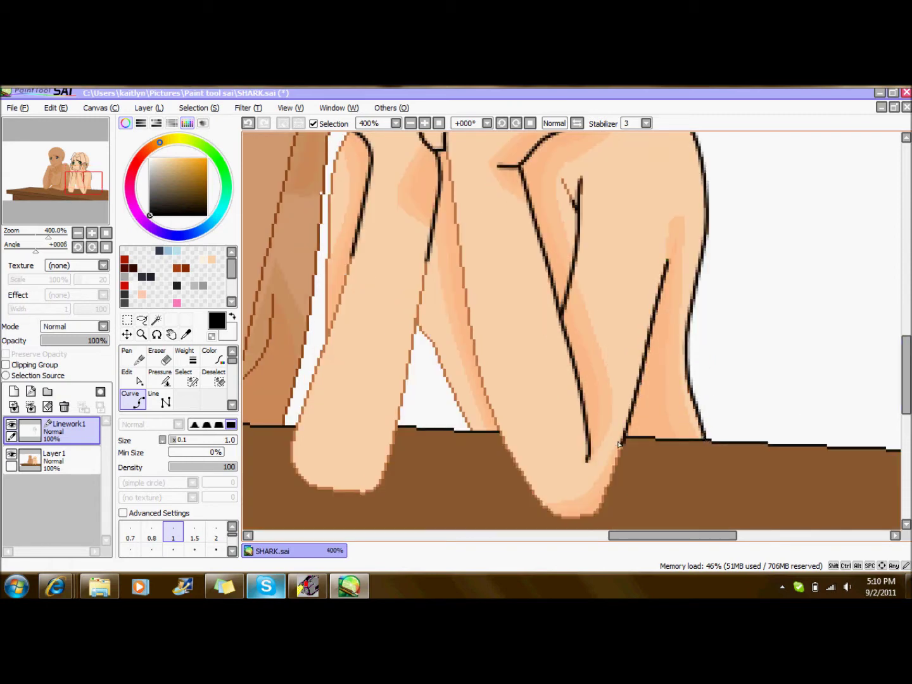
pyautogui.moveTo(594, 519)
pyautogui.mouseDown()
pyautogui.moveTo(545, 516)
pyautogui.moveTo(501, 434)
pyautogui.moveTo(470, 329)
pyautogui.moveTo(444, 143)
pyautogui.mouseUp()
# Draw a curved sleeve seam from the top of the near shoulder down to the armpit crease.
pyautogui.scroll(3, 571, 329)
pyautogui.moveTo(660, 236)
pyautogui.mouseDown()
pyautogui.moveTo(602, 251)
pyautogui.moveTo(617, 251)
pyautogui.moveTo(573, 305)
pyautogui.mouseUp()
pyautogui.click(565, 341)
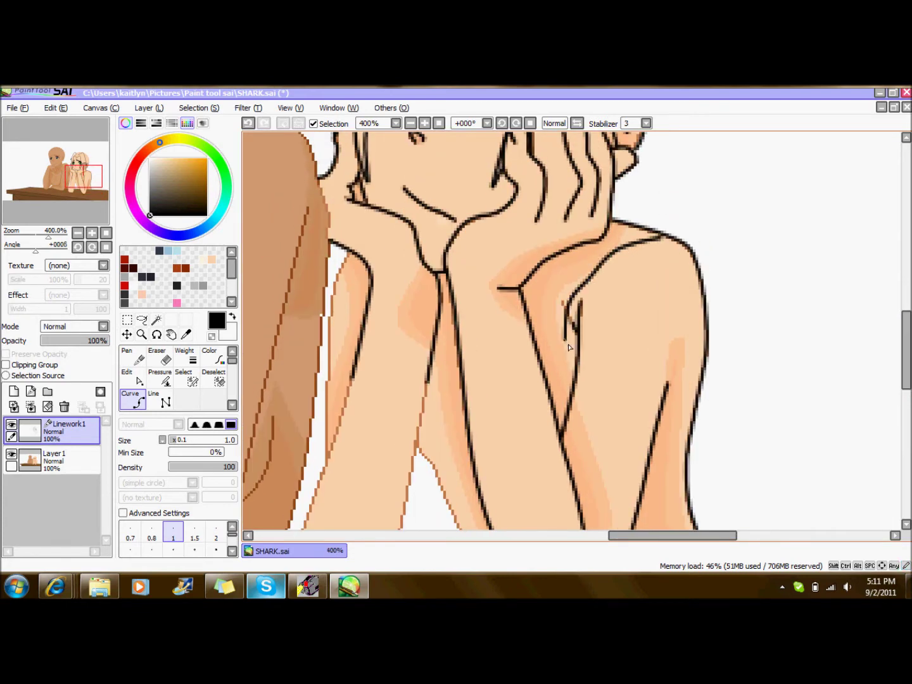
pyautogui.hotkey('ctrl', 'z')
pyautogui.hotkey('ctrl', 'z')
pyautogui.click(579, 277)
pyautogui.click(563, 338)
pyautogui.moveTo(563, 339); pyautogui.dragTo(575, 361)
pyautogui.moveTo(664, 237); pyautogui.dragTo(681, 242)
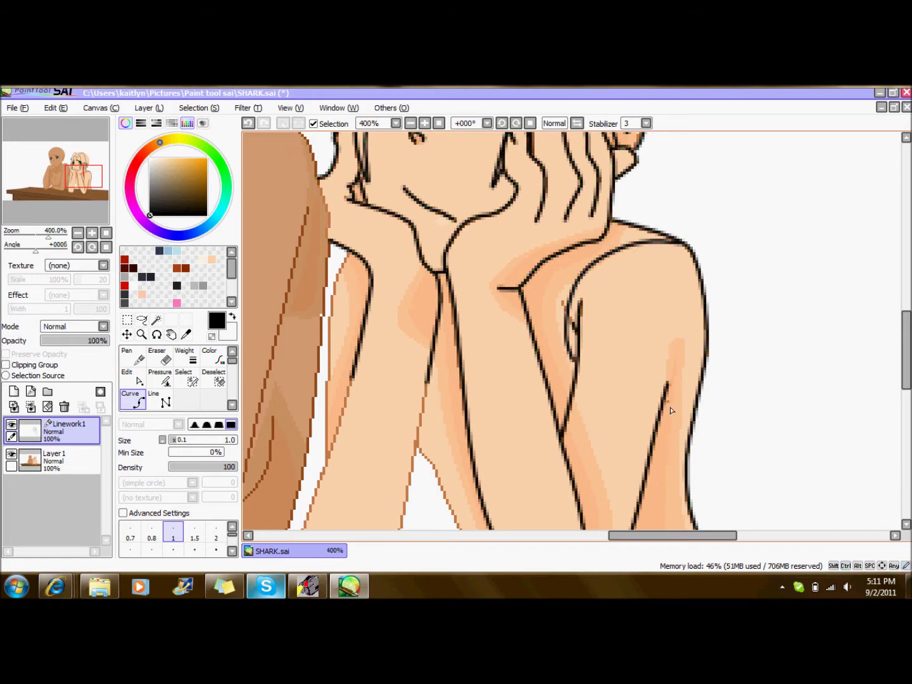
# Draw short straight neckline strokes beside the near wrist and between the pale figure's two forearms.
pyautogui.click(571, 249)
pyautogui.doubleClick(534, 324)
pyautogui.moveTo(546, 297); pyautogui.dragTo(553, 287)
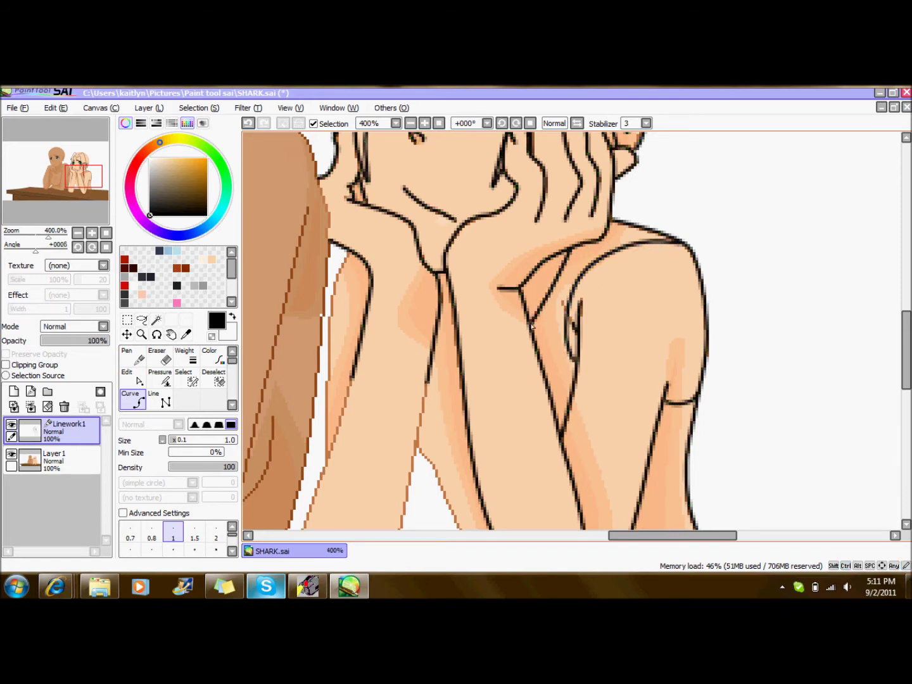
pyautogui.click(436, 339)
# Trace the outer edge of the pale figure's far shoulder and upper arm.
pyautogui.click(351, 249)
pyautogui.click(330, 309)
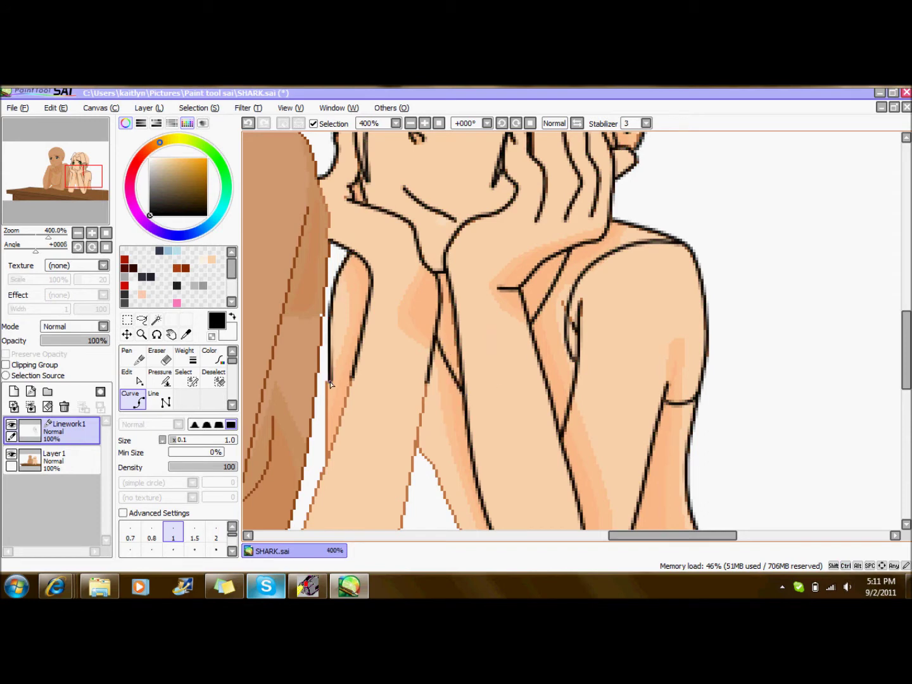
pyautogui.doubleClick(328, 458)
# Trace the rest of the pale figure's far forearm and around its elbow on the table.
pyautogui.click(428, 382)
pyautogui.click(417, 445)
pyautogui.click(406, 499)
pyautogui.moveTo(906, 374); pyautogui.dragTo(907, 409)
pyautogui.click(398, 385)
pyautogui.click(379, 442)
pyautogui.click(365, 447)
pyautogui.click(311, 441)
pyautogui.click(292, 413)
pyautogui.click(296, 382)
pyautogui.doubleClick(311, 343)
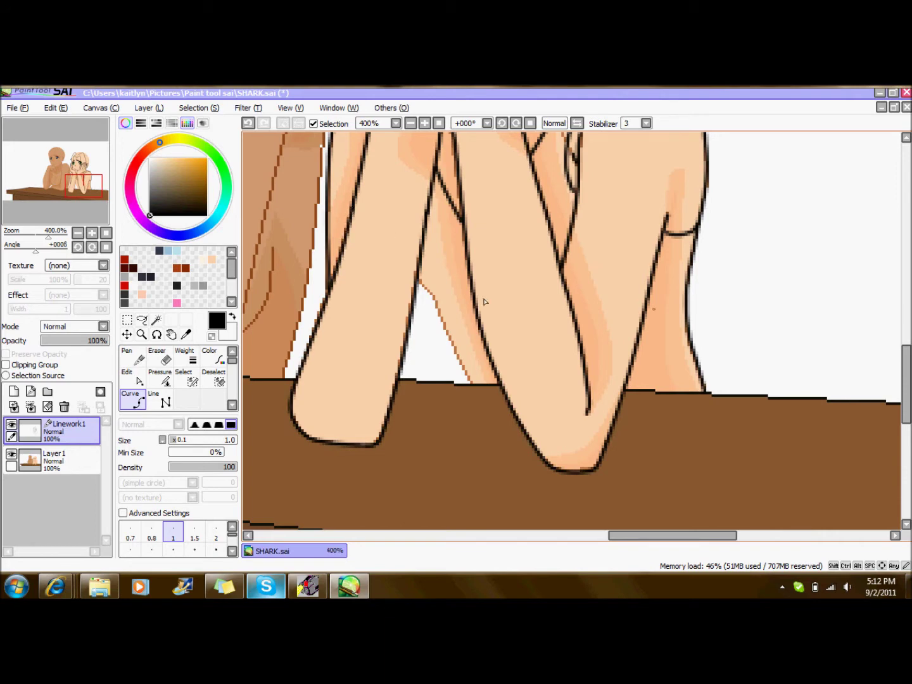
# Draw a pointed tuft of hair rising from the parting and trace the top of the pale figure's head.
pyautogui.scroll(7, 485, 302)
pyautogui.click(444, 324)
pyautogui.click(477, 229)
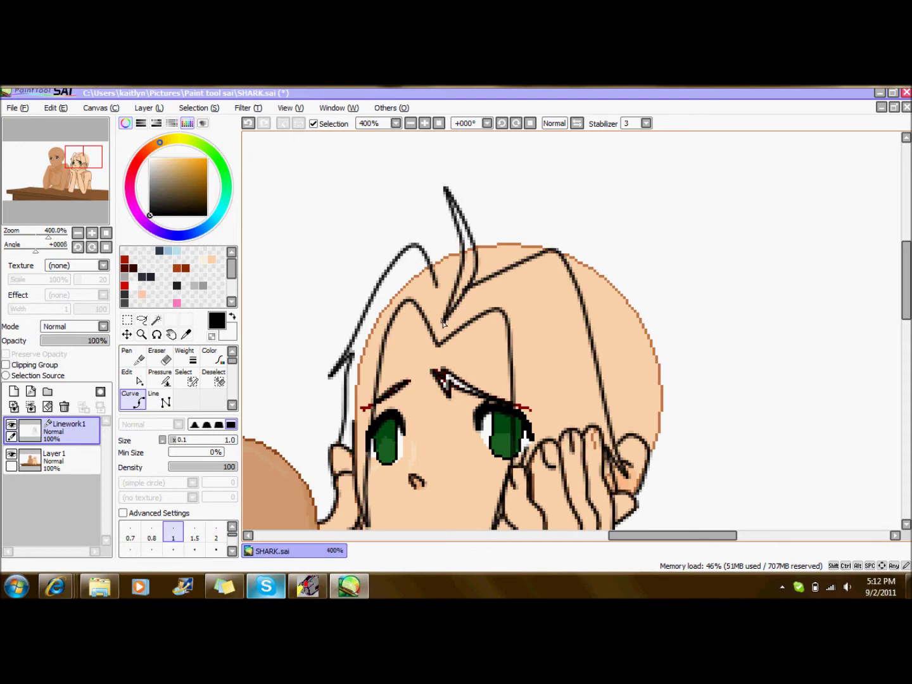
pyautogui.click(476, 247)
pyautogui.click(505, 242)
pyautogui.click(549, 249)
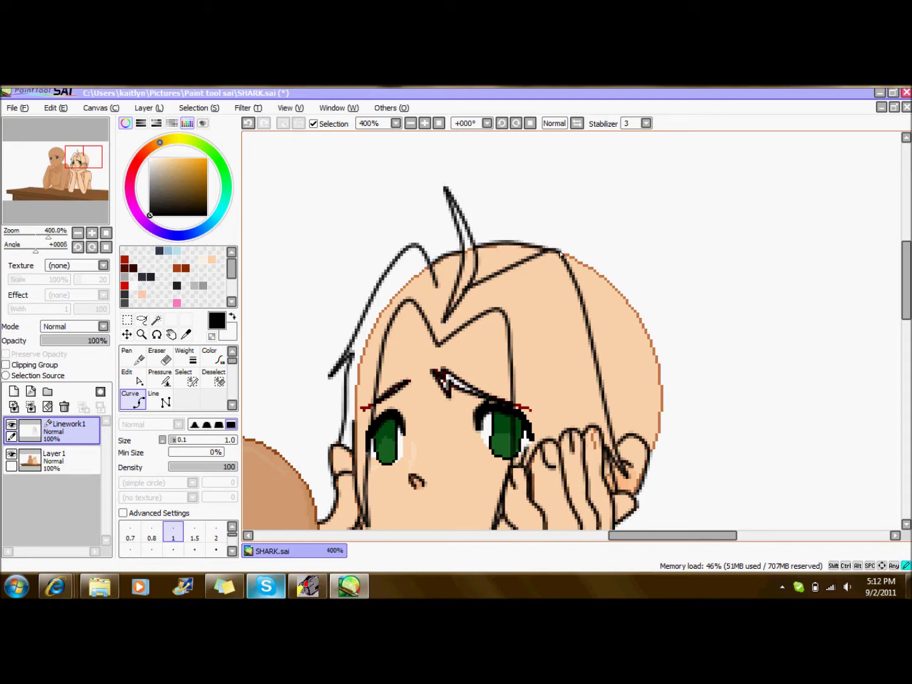
# Trace the back of the pale figure's head and extend the hair outline down to the shoulder.
pyautogui.click(638, 306)
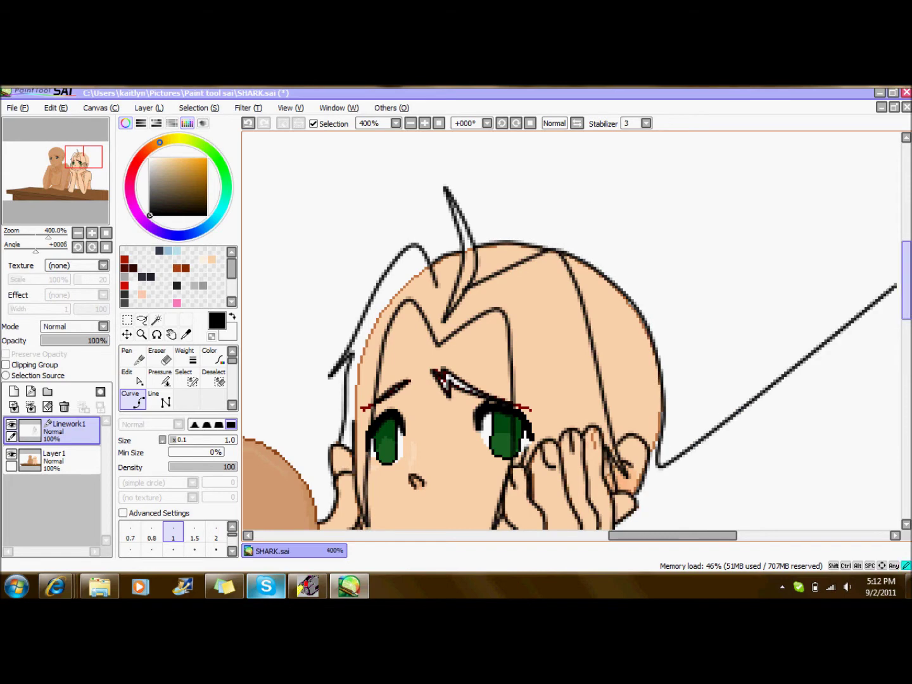
pyautogui.moveTo(906, 284); pyautogui.dragTo(907, 330)
pyautogui.doubleClick(673, 360)
# Draw the pointed ends of the long hair sticking out behind the pale figure's upper arm.
pyautogui.moveTo(908, 297); pyautogui.dragTo(910, 327)
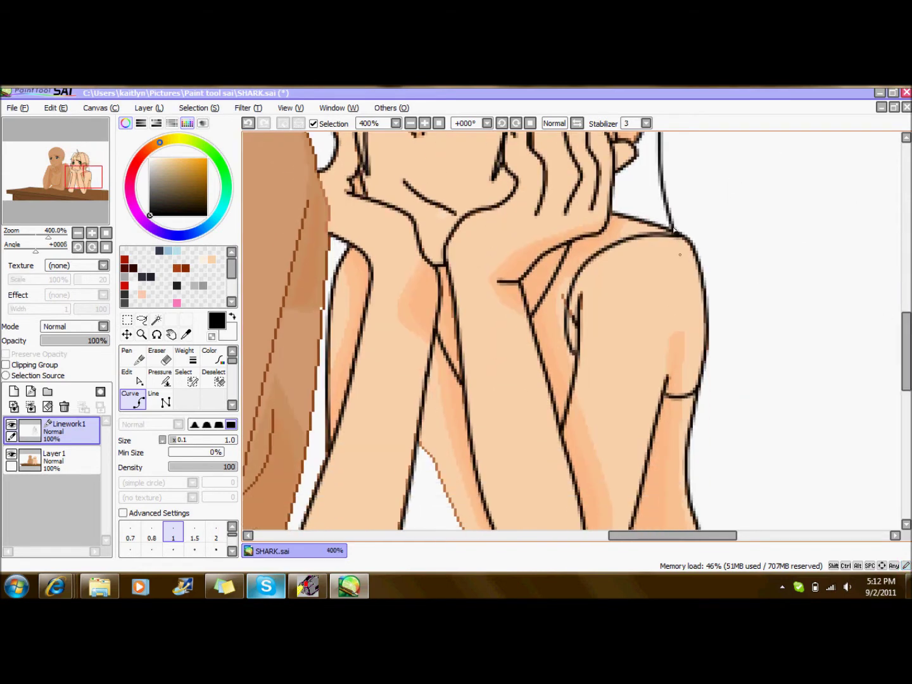
pyautogui.click(710, 324)
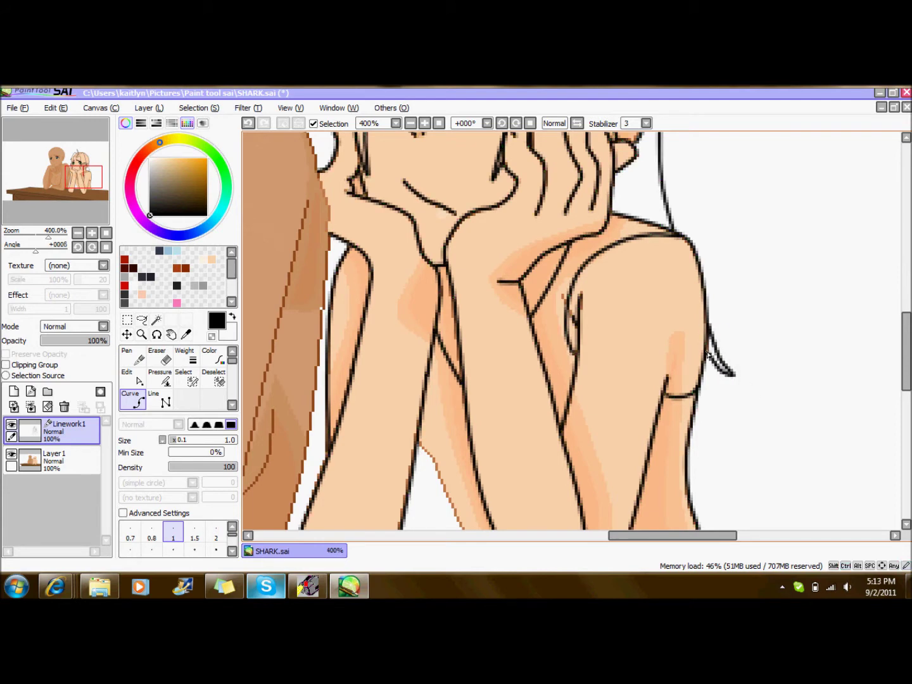
pyautogui.moveTo(907, 351); pyautogui.dragTo(906, 293)
pyautogui.scroll(-1, 599, 337)
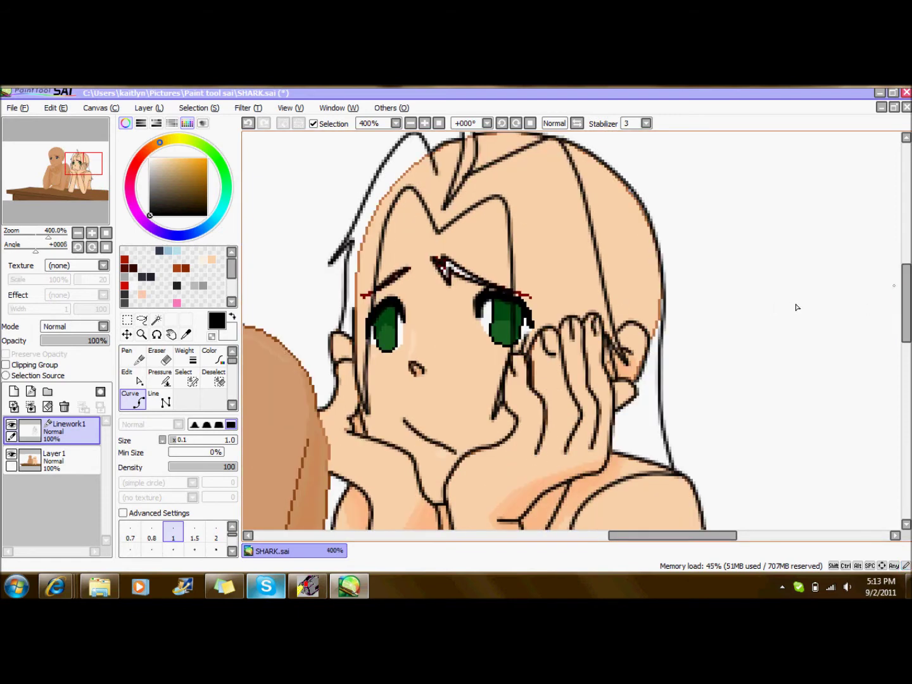
# Trace the pale figure's torso edge in the gap between the forearms down to the table.
pyautogui.scroll(-6, 773, 308)
pyautogui.moveTo(471, 394); pyautogui.dragTo(428, 303)
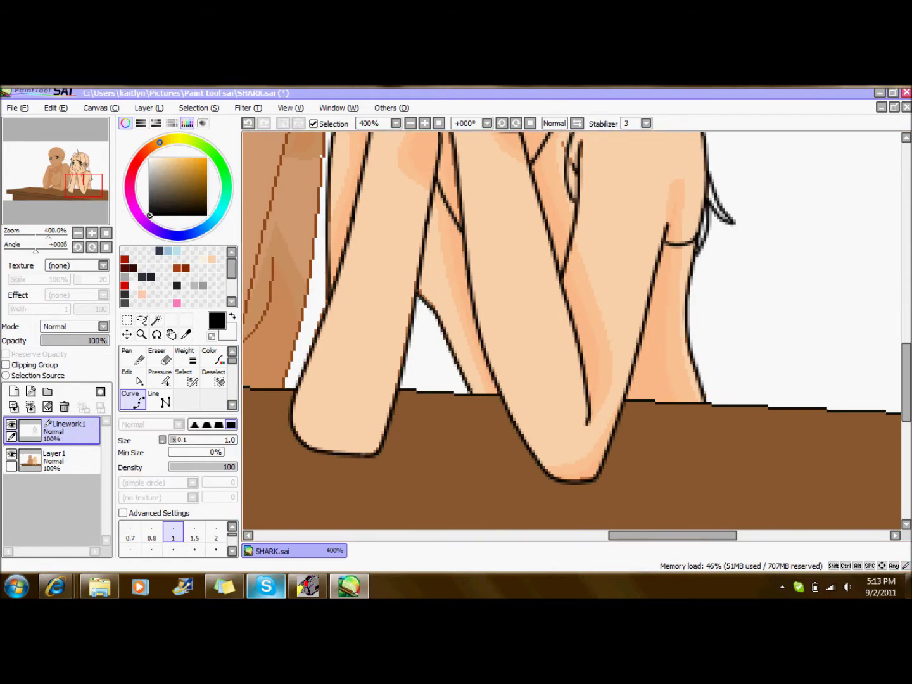
pyautogui.scroll(7, 418, 295)
pyautogui.scroll(-4, 574, 485)
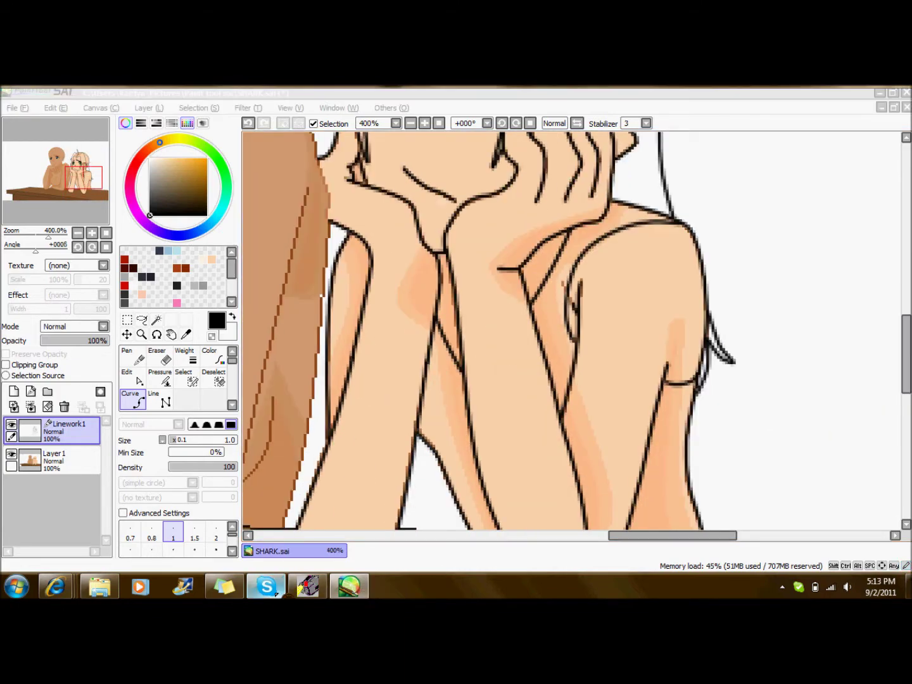
# Draw a scalloped line across the forehead under the hair peaks and fan fine strands out from the centre point.
pyautogui.scroll(3, 869, 371)
pyautogui.scroll(2, 448, 265)
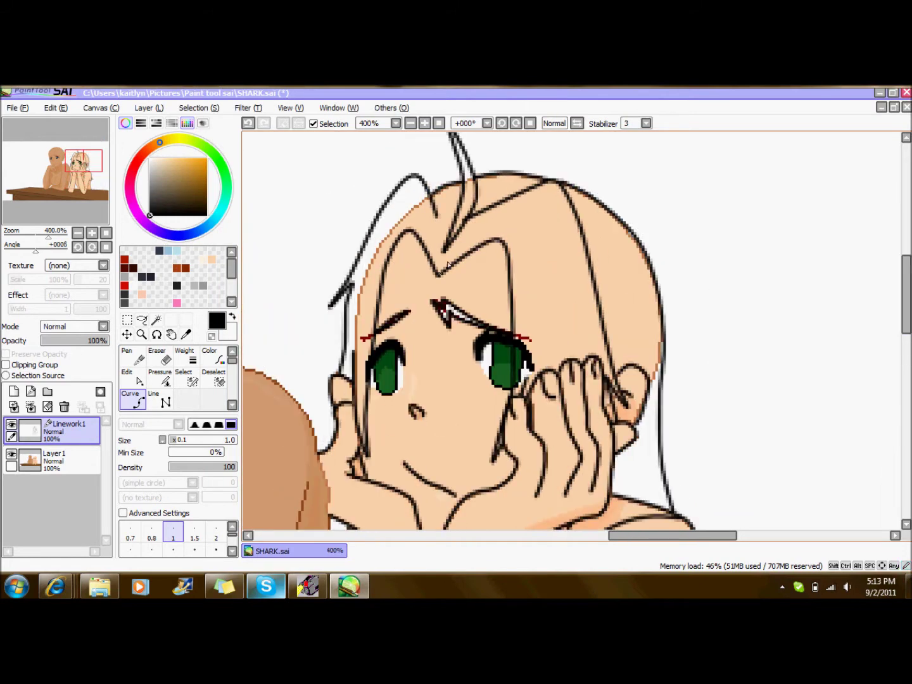
pyautogui.hotkey('ctrl', 'z')
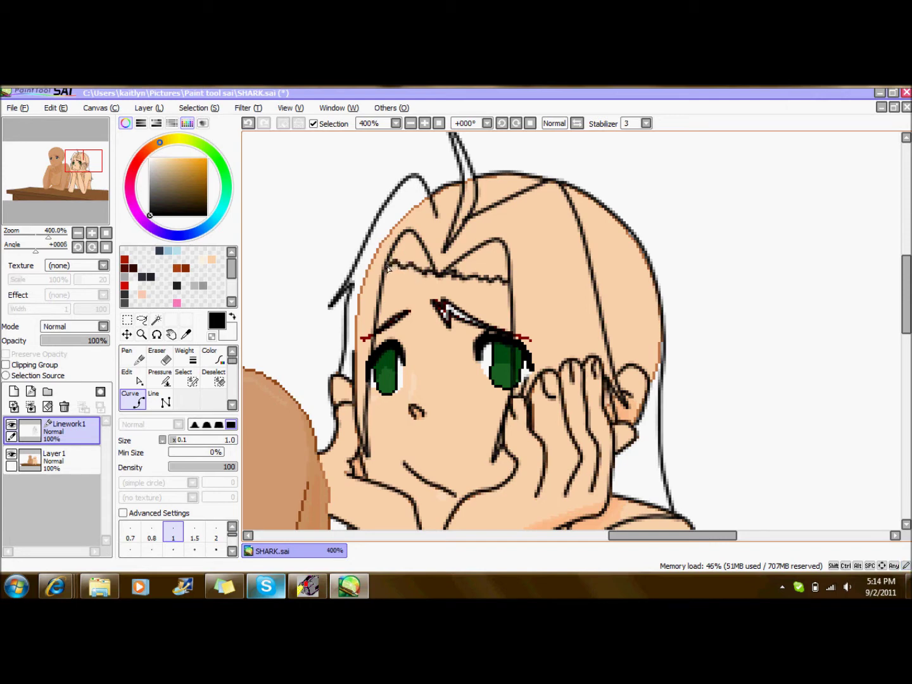
pyautogui.moveTo(448, 275); pyautogui.dragTo(504, 252)
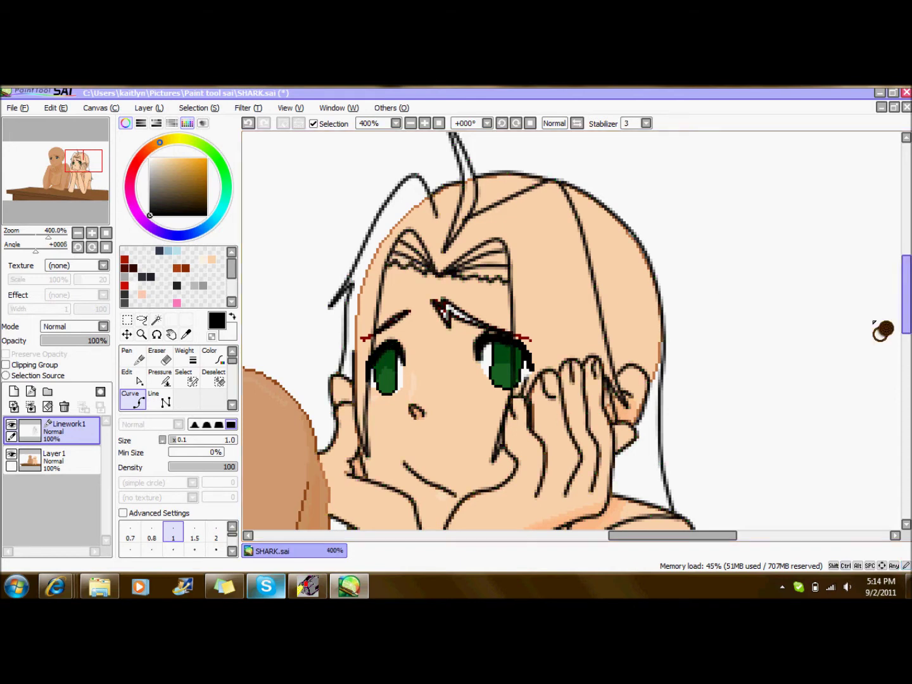
pyautogui.moveTo(560, 185); pyautogui.dragTo(554, 189)
pyautogui.hotkey('ctrl', 'z')
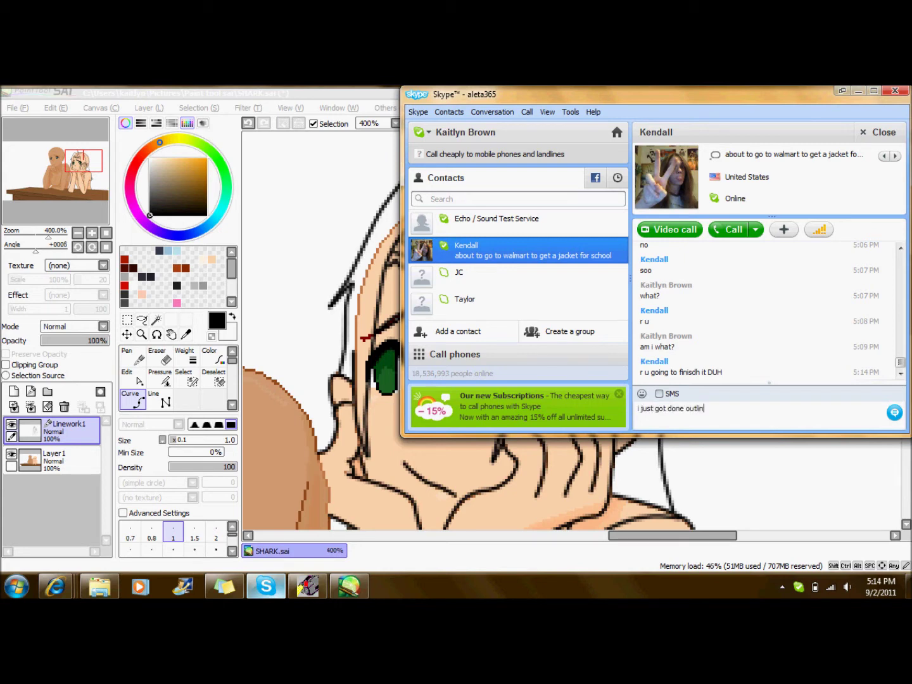
# Send the Skype message "i just got done outlining it" and return to the drawing.
pyautogui.press('Return')
pyautogui.click(858, 92)
pyautogui.click(143, 320)
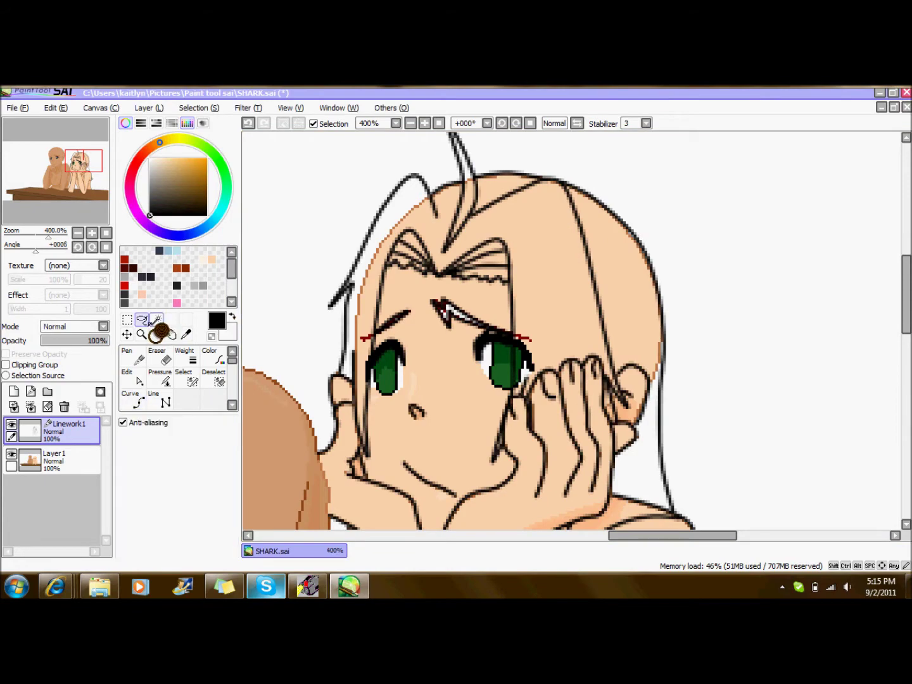
pyautogui.click(156, 320)
# Switch to the Chatango chat in Internet Explorer, send "hello?" and return to the drawing.
pyautogui.click(55, 586)
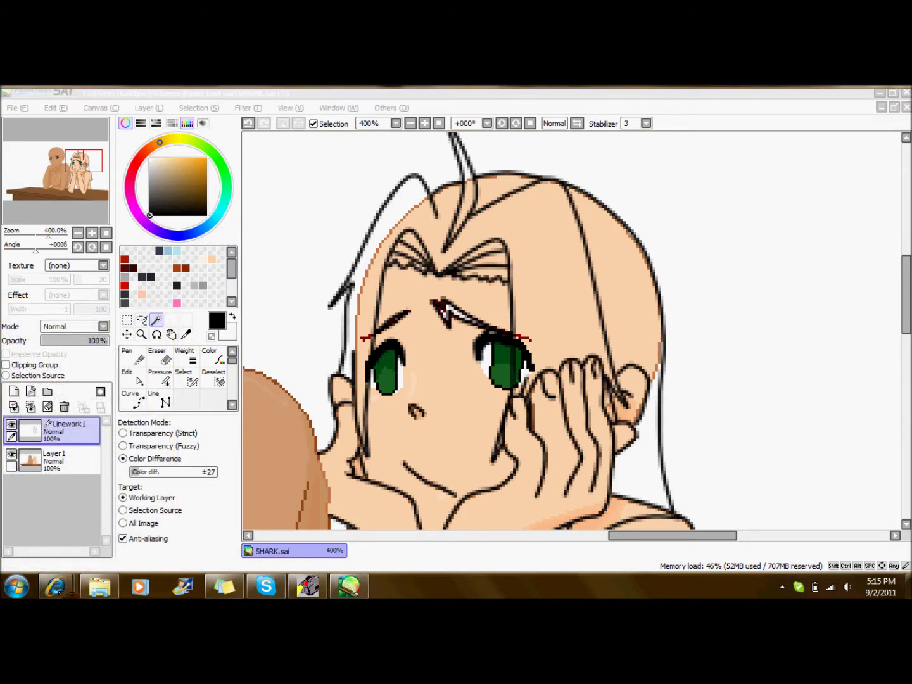
pyautogui.click(507, 535)
pyautogui.click(220, 482)
pyautogui.write('hello?')
pyautogui.press('Return')
pyautogui.click(349, 586)
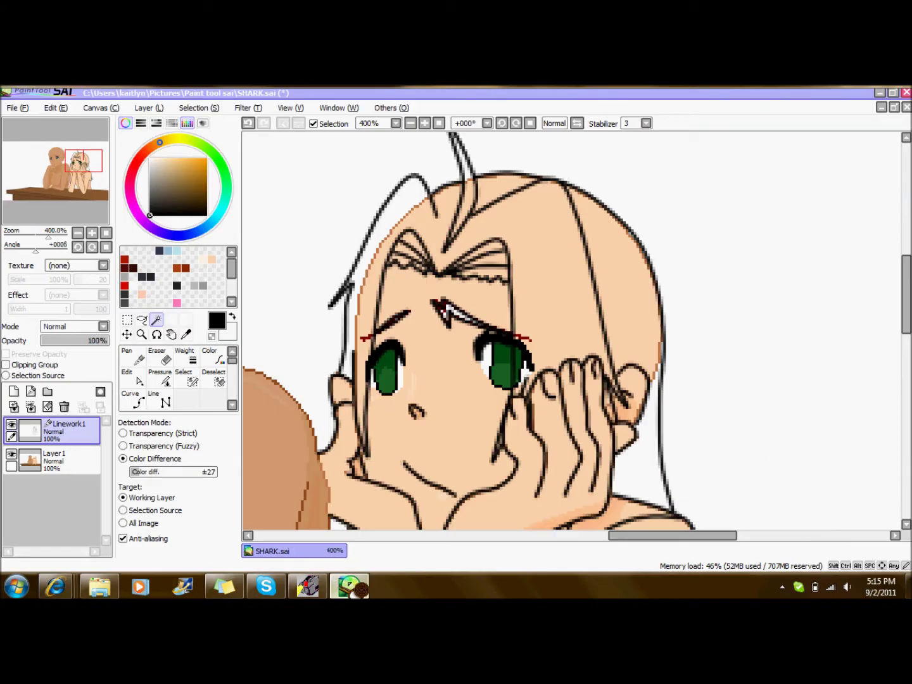
# Trace the table edge with the Curve tool in the gap between the pale figure's forearms.
pyautogui.moveTo(908, 270); pyautogui.dragTo(910, 352)
pyautogui.scroll(1, 910, 361)
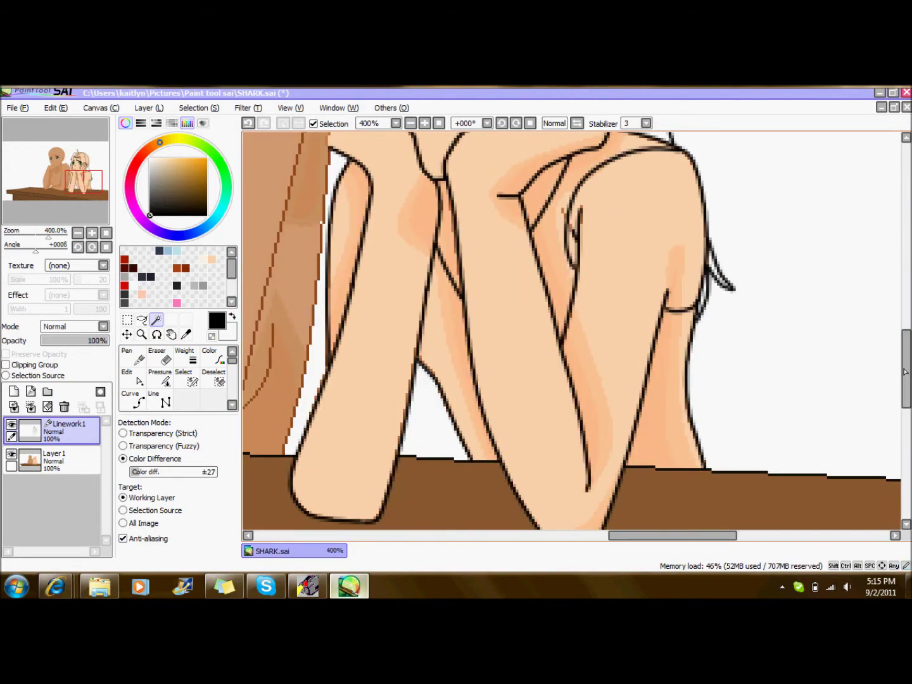
pyautogui.click(139, 403)
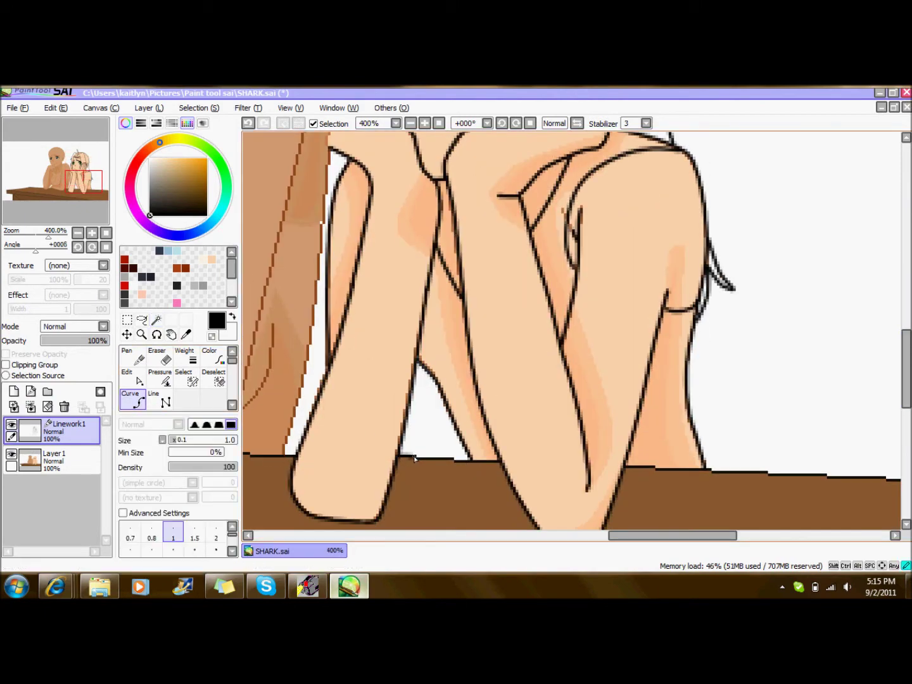
pyautogui.click(454, 459)
pyautogui.doubleClick(498, 462)
# Send "hello :3 *hug*" in the Chatango chat and return to the drawing.
pyautogui.click(56, 586)
pyautogui.click(507, 535)
pyautogui.write('hello :3 *hug*')
pyautogui.press('Return')
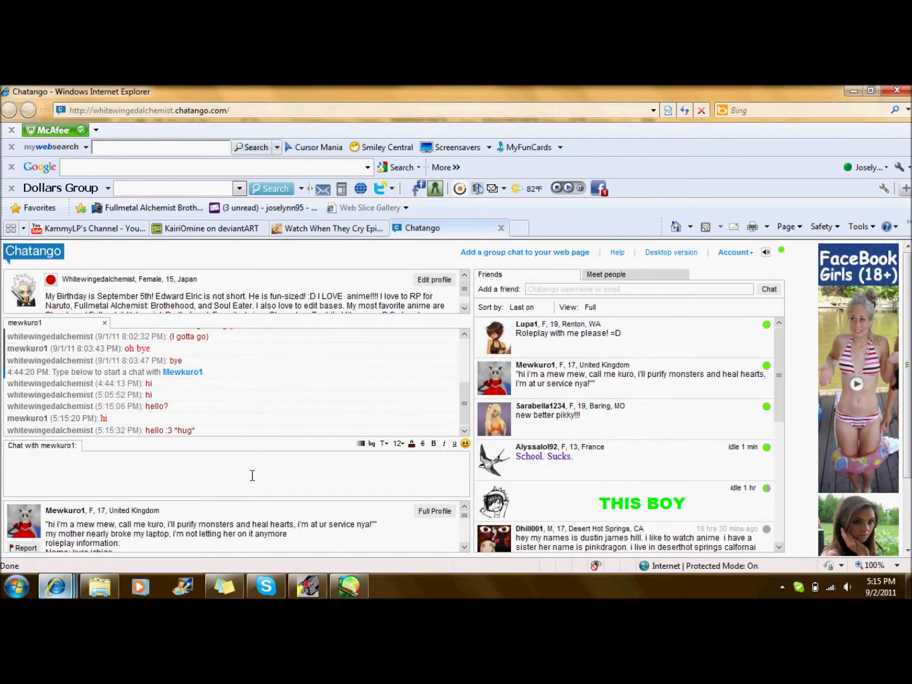
pyautogui.click(349, 587)
# Trace the table edge below the torso behind the near arm, and undo the strokes running on past the body.
pyautogui.moveTo(625, 470); pyautogui.dragTo(661, 472)
pyautogui.click(665, 470)
pyautogui.click(711, 471)
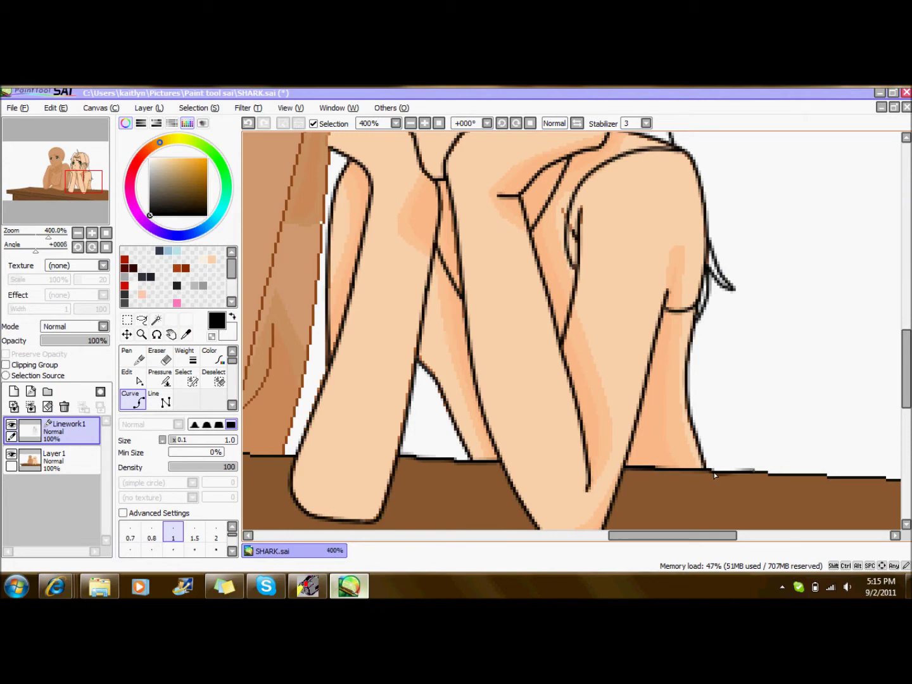
pyautogui.click(767, 473)
pyautogui.hotkey('ctrl', 'z')
pyautogui.hotkey('ctrl', 'z')
pyautogui.hotkey('ctrl', 'z')
# Undo the last stroke and add a new empty paint layer above the linework.
pyautogui.moveTo(907, 369)
pyautogui.mouseDown()
pyautogui.moveTo(906, 292)
pyautogui.moveTo(907, 353)
pyautogui.mouseUp()
pyautogui.click(411, 123)
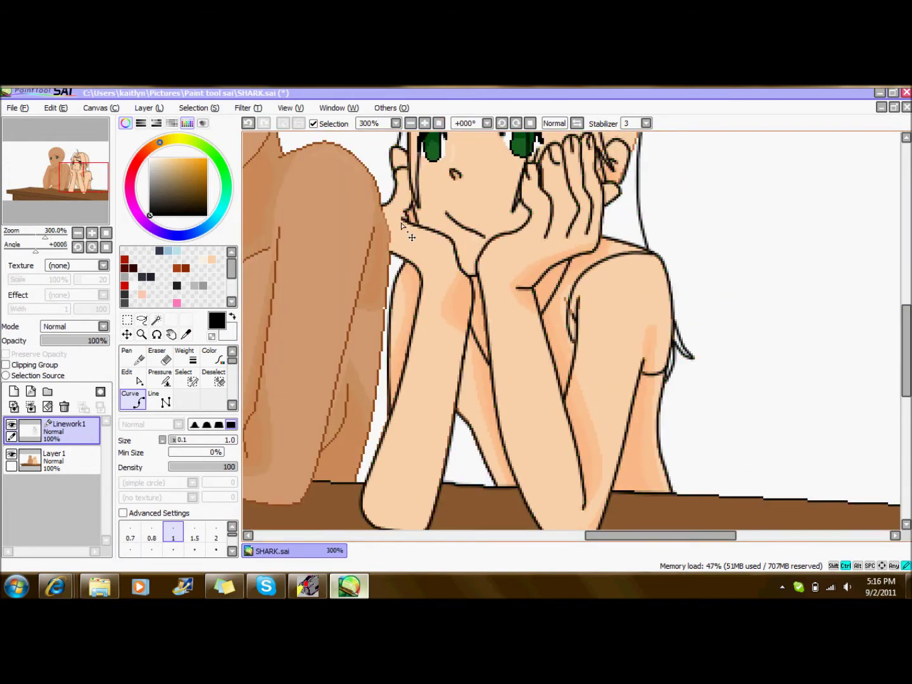
pyautogui.hotkey('ctrl', 'z')
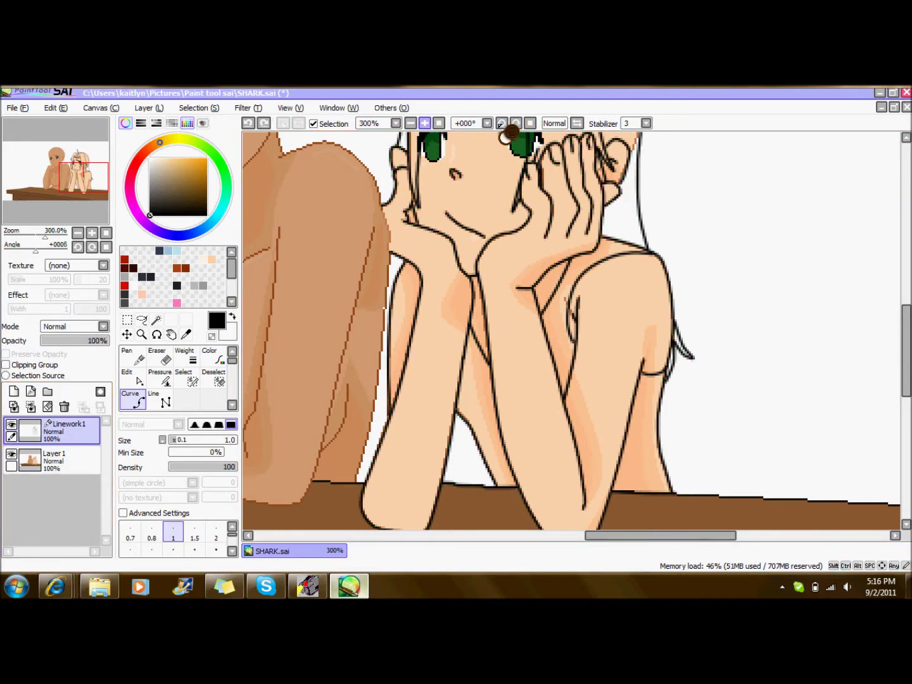
pyautogui.click(425, 123)
pyautogui.click(353, 190)
pyautogui.click(14, 391)
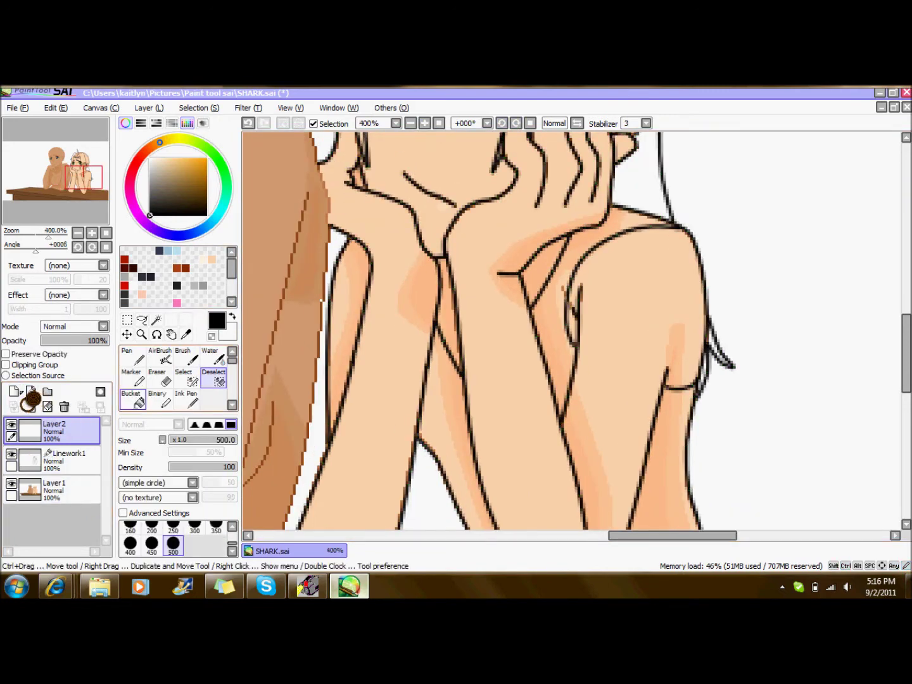
# Send "im good" in the Chatango chat and return to the drawing.
pyautogui.moveTo(56, 586)
pyautogui.click(505, 546)
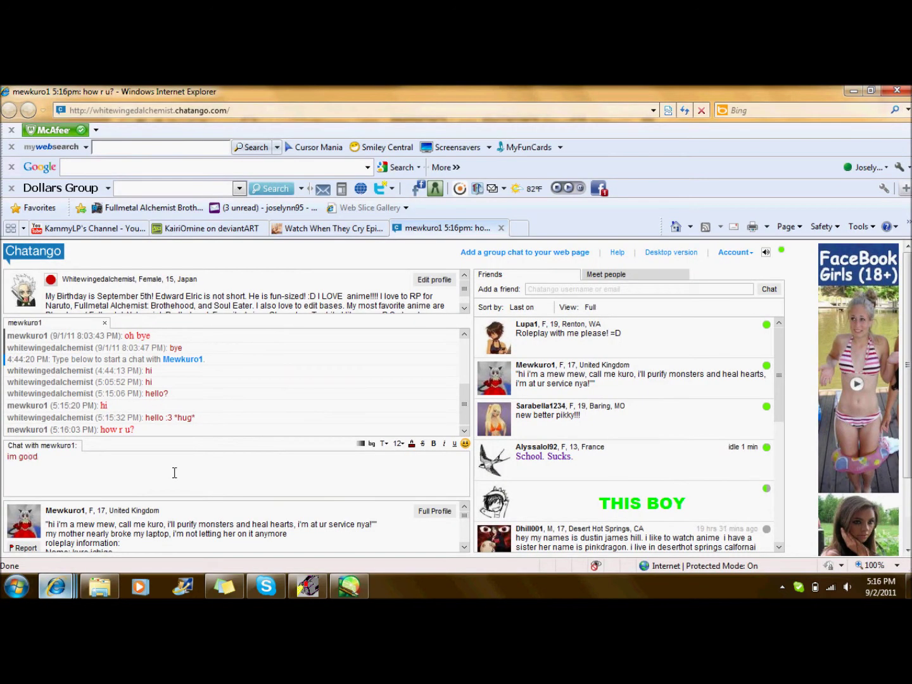
pyautogui.press('Return')
pyautogui.click(349, 587)
# Move the new paint layer beneath the linework layer and make the linework layer active.
pyautogui.moveTo(908, 342)
pyautogui.mouseDown()
pyautogui.moveTo(909, 352)
pyautogui.moveTo(911, 289)
pyautogui.mouseUp()
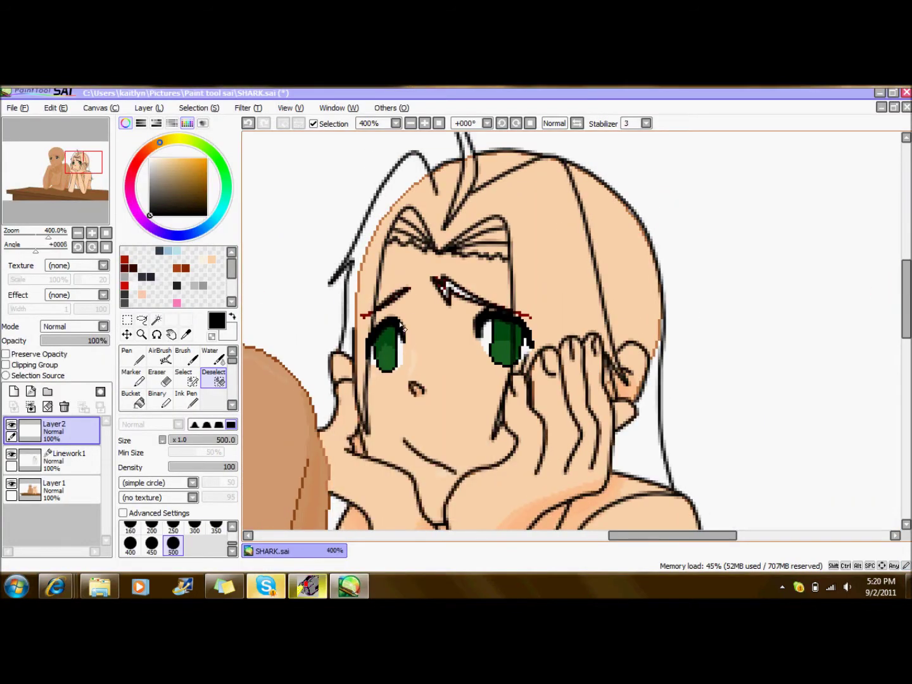
pyautogui.moveTo(93, 443); pyautogui.dragTo(71, 457)
pyautogui.click(63, 431)
# Select the enclosed hair areas over the crown, sides and back of the head with the Magic Wand.
pyautogui.click(156, 319)
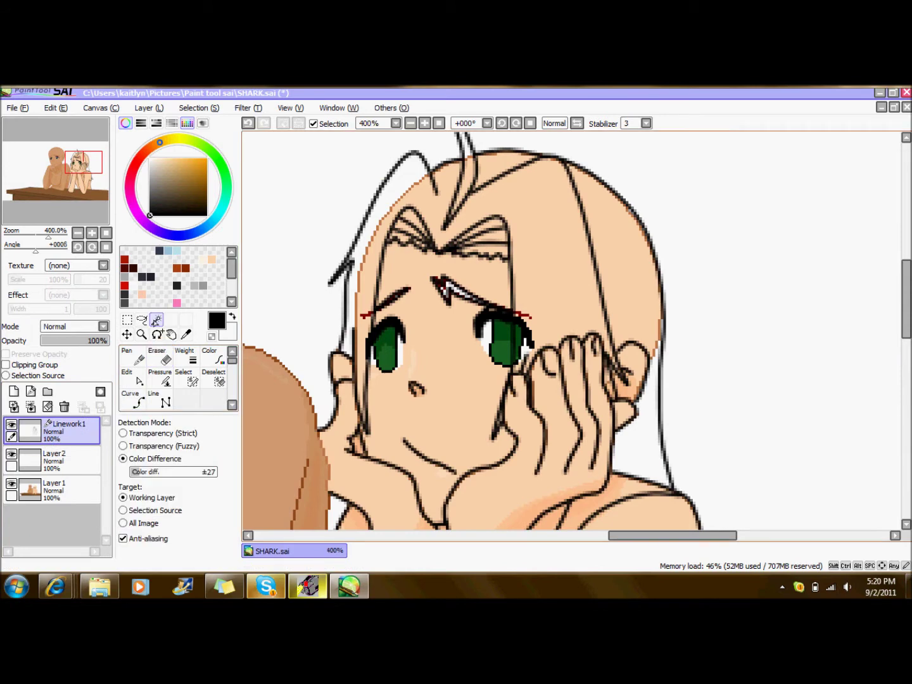
pyautogui.click(494, 165)
pyautogui.click(616, 246)
pyautogui.click(610, 383)
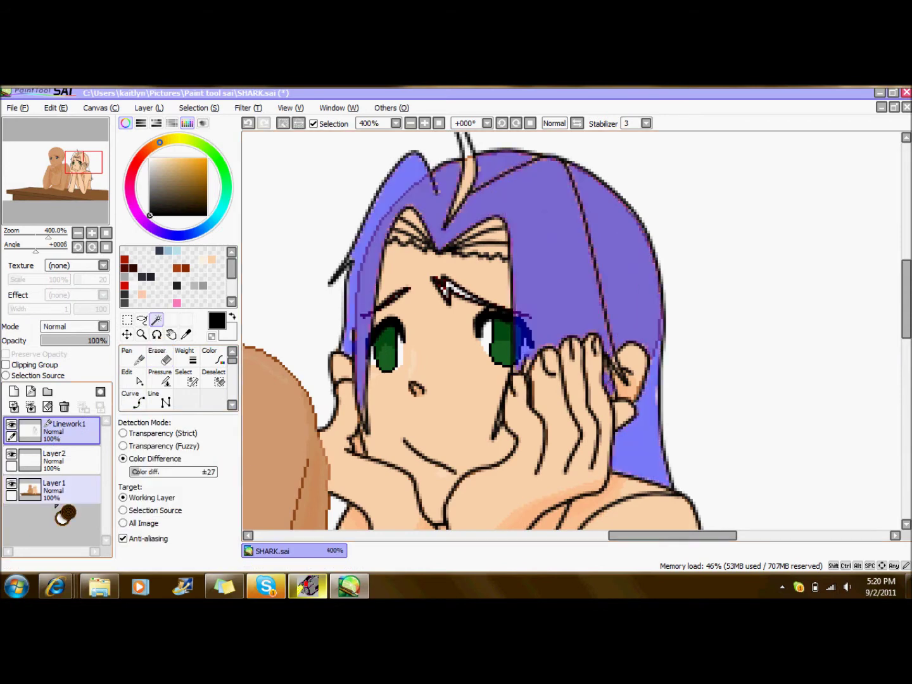
# Hide the coloured base layer and adjust the hair selection at the gap between the fingers and the ear.
pyautogui.click(11, 484)
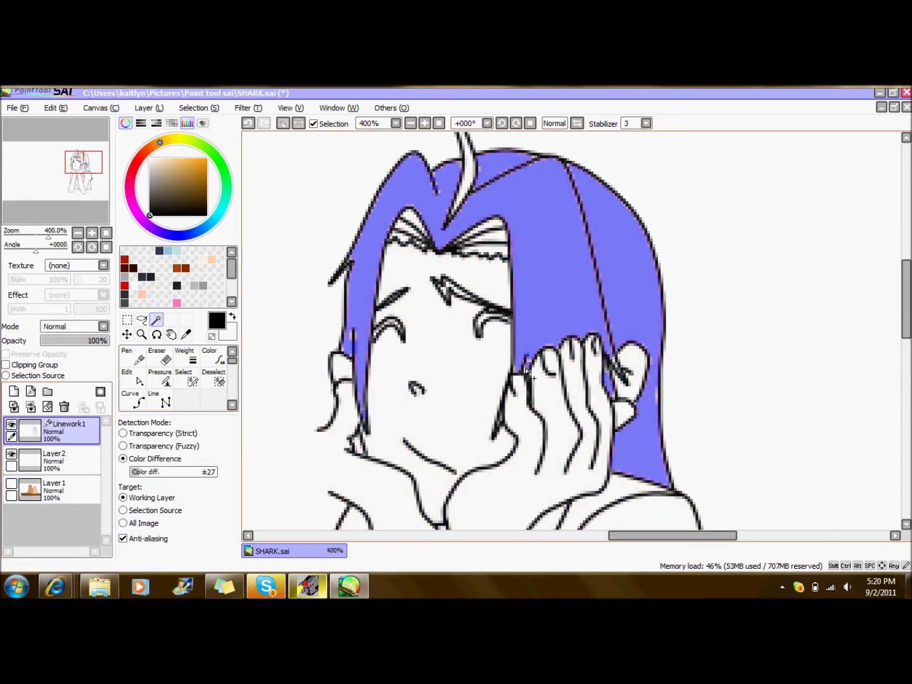
pyautogui.hotkey('ctrl', 'z')
pyautogui.click(621, 373)
pyautogui.hotkey('ctrl', 'z')
pyautogui.hotkey('ctrl', 'y')
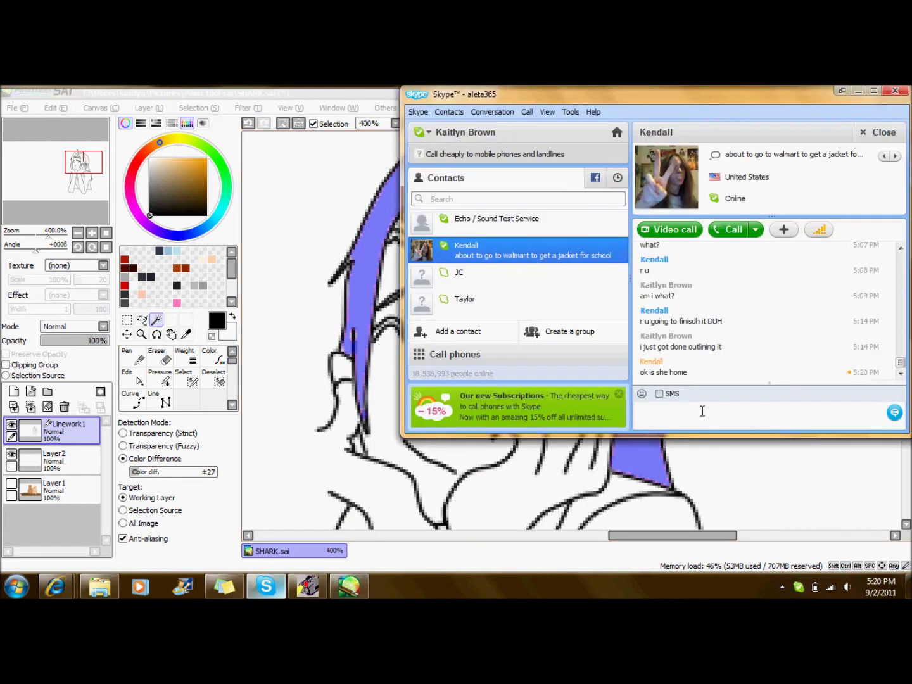
# Send the Skype messages "hold on let me check" and "yes she is", and return to the drawing.
pyautogui.write('hold on let me check')
pyautogui.press('Return')
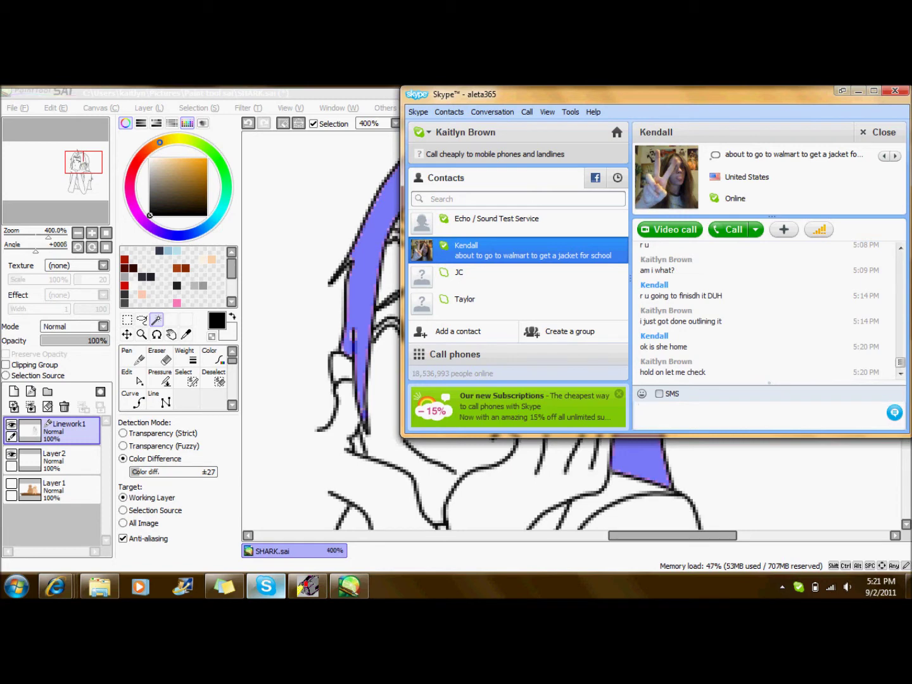
pyautogui.write('yes she is')
pyautogui.press('Return')
pyautogui.click(360, 405)
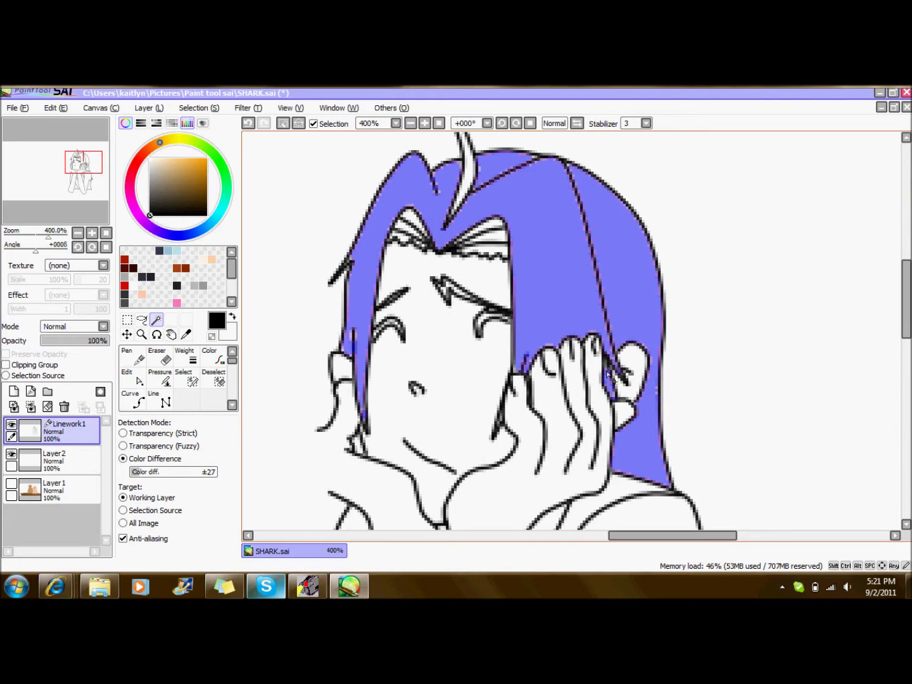
# Add the fine fringe strands above the forehead to the hair selection, brushing in missed slivers with the Select tool.
pyautogui.click(482, 226)
pyautogui.click(485, 239)
pyautogui.hotkey('ctrl', 'z')
pyautogui.click(499, 249)
pyautogui.click(462, 249)
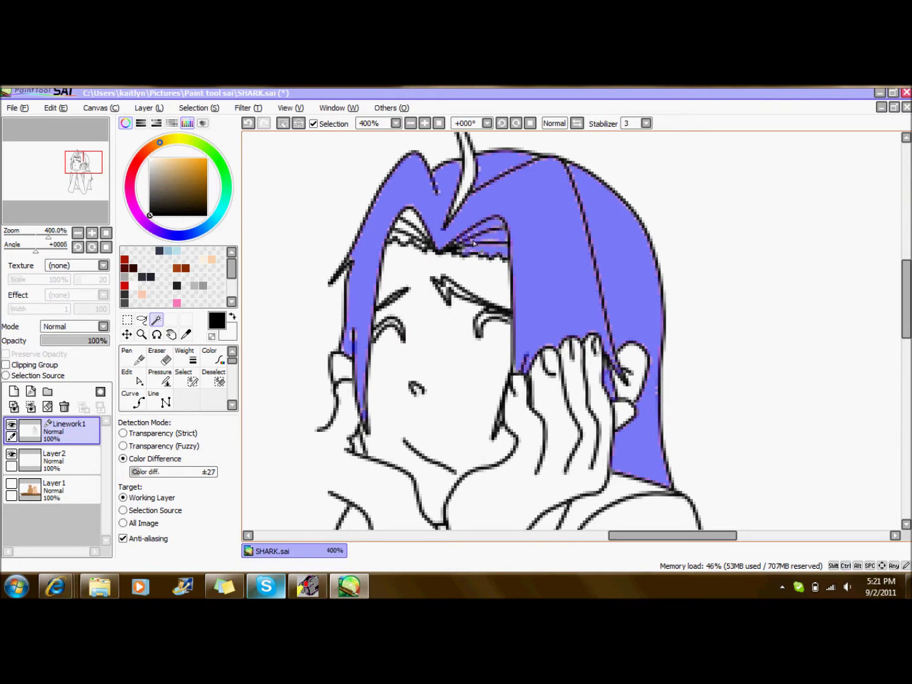
pyautogui.click(185, 359)
pyautogui.click(193, 378)
pyautogui.moveTo(474, 243)
pyautogui.mouseDown()
pyautogui.moveTo(501, 243)
pyautogui.moveTo(489, 233)
pyautogui.mouseUp()
pyautogui.click(157, 320)
# Send the Skype messages "ok hold on" and "ok i told her", and return to the drawing.
pyautogui.click(266, 587)
pyautogui.write('ok holf')
pyautogui.press('BackSpace')
pyautogui.write('d on')
pyautogui.press('Return')
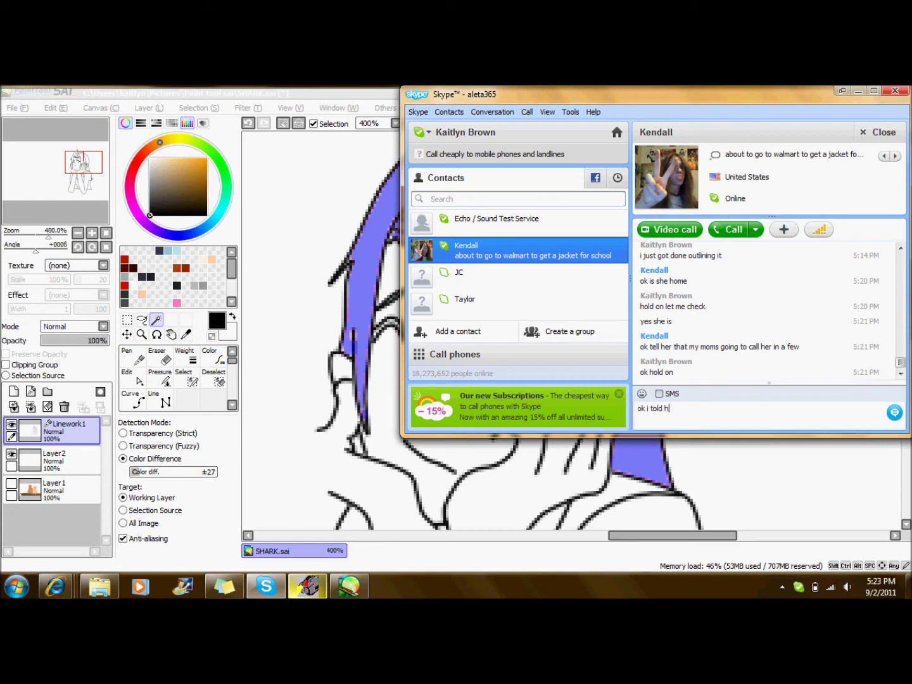
pyautogui.write('er')
pyautogui.press('Return')
pyautogui.click(362, 318)
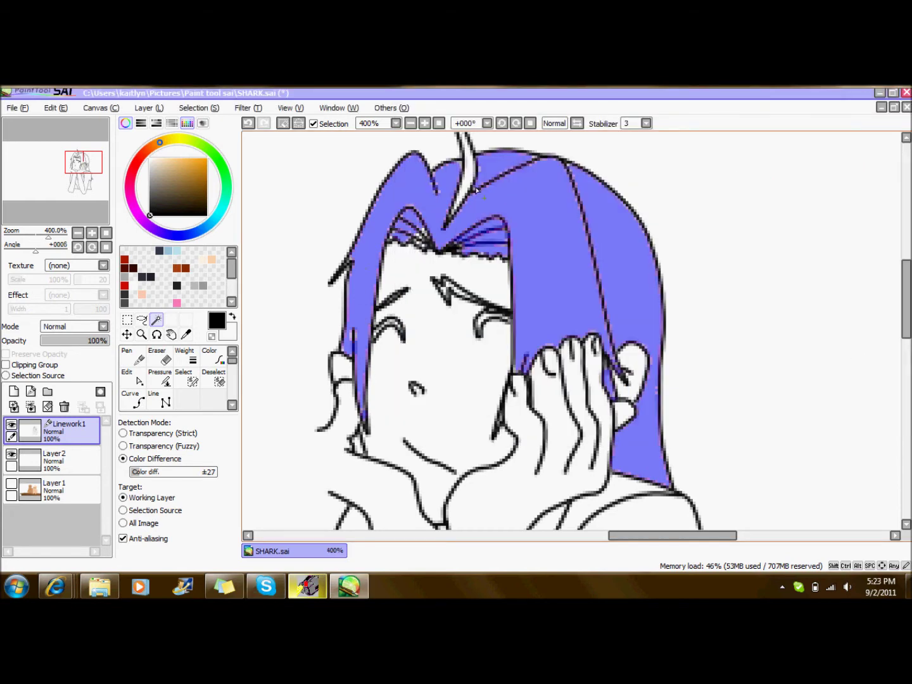
# Brush the remaining fringe gaps and the hair lock behind the upper arm into the selection.
pyautogui.click(191, 379)
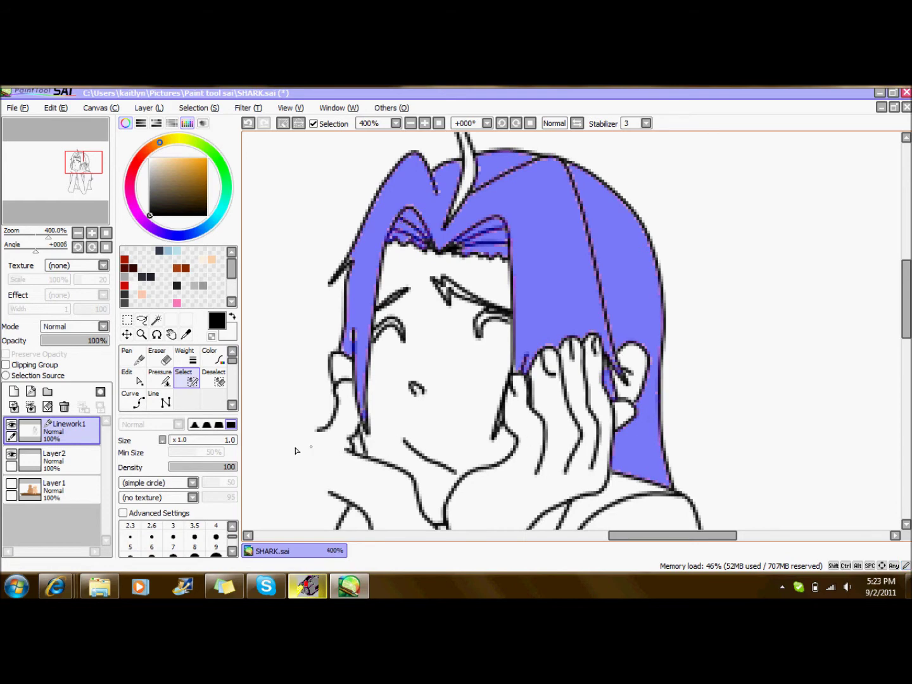
pyautogui.scroll(-3, 377, 461)
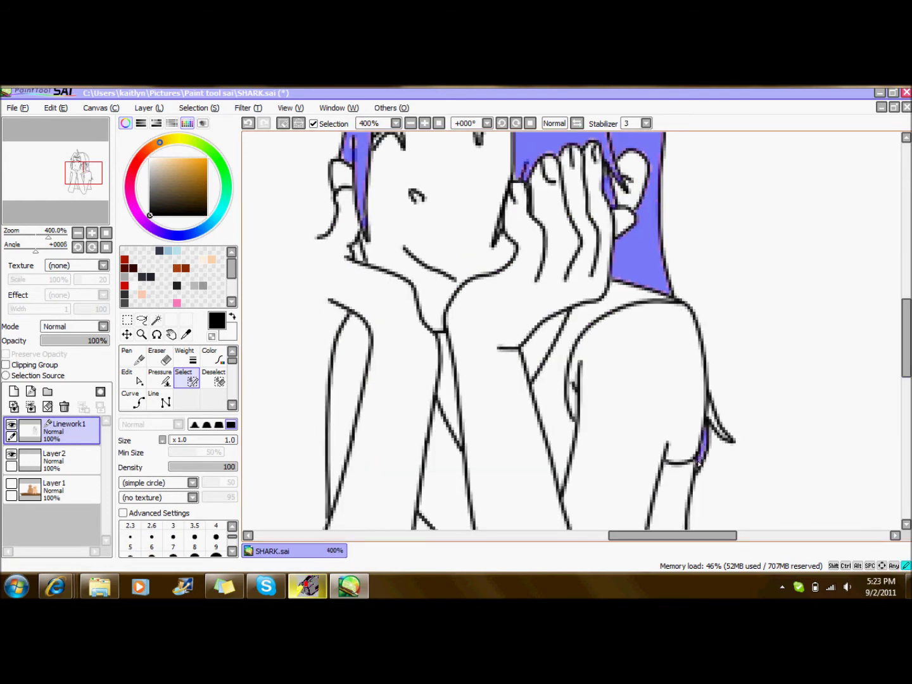
pyautogui.scroll(-2, 381, 166)
# Paint the selected hair a muted reddish-orange on Layer2 using the Pen.
pyautogui.click(185, 269)
pyautogui.moveTo(198, 176); pyautogui.dragTo(187, 171)
pyautogui.click(59, 466)
pyautogui.moveTo(470, 247)
pyautogui.mouseDown()
pyautogui.moveTo(488, 181)
pyautogui.moveTo(640, 380)
pyautogui.moveTo(636, 391)
pyautogui.mouseUp()
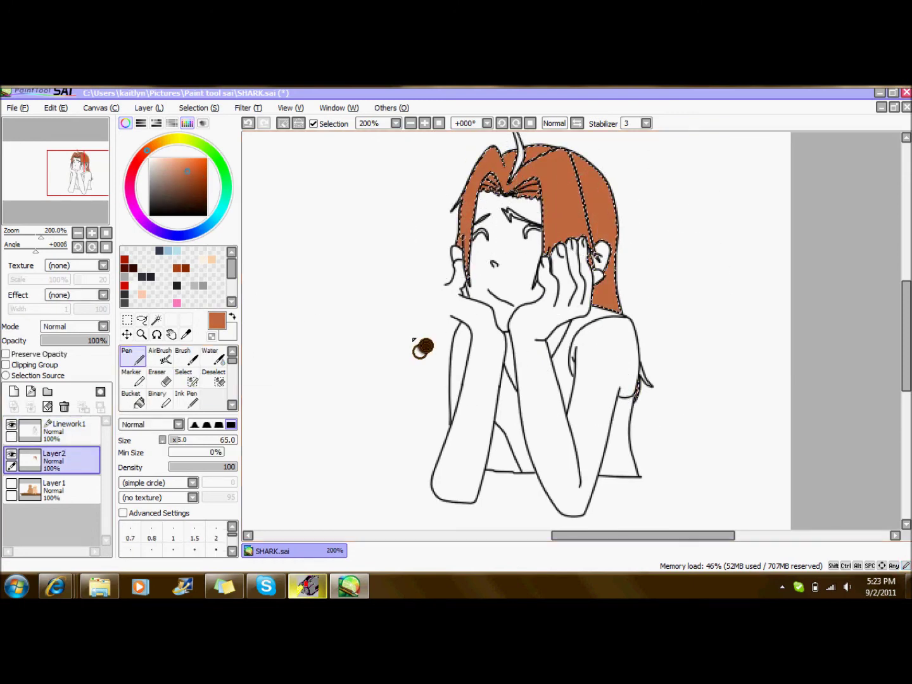
# Clear the selection, brush in the missed slivers at the crown and fringe, and paint them the same reddish-orange.
pyautogui.click(214, 379)
pyautogui.click(477, 302)
pyautogui.click(195, 379)
pyautogui.moveTo(547, 150); pyautogui.dragTo(569, 155)
pyautogui.click(139, 366)
pyautogui.moveTo(510, 198); pyautogui.dragTo(526, 231)
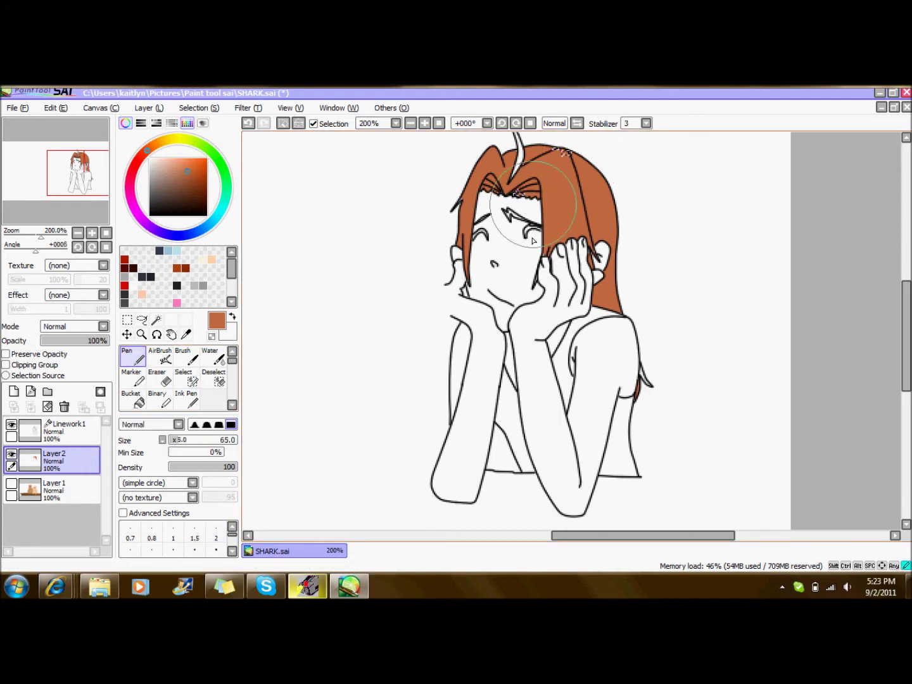
# Select and paint the unfilled tip of the hair lock beside the fingers reddish-orange, and clear the selection.
pyautogui.click(222, 382)
pyautogui.click(396, 184)
pyautogui.click(191, 379)
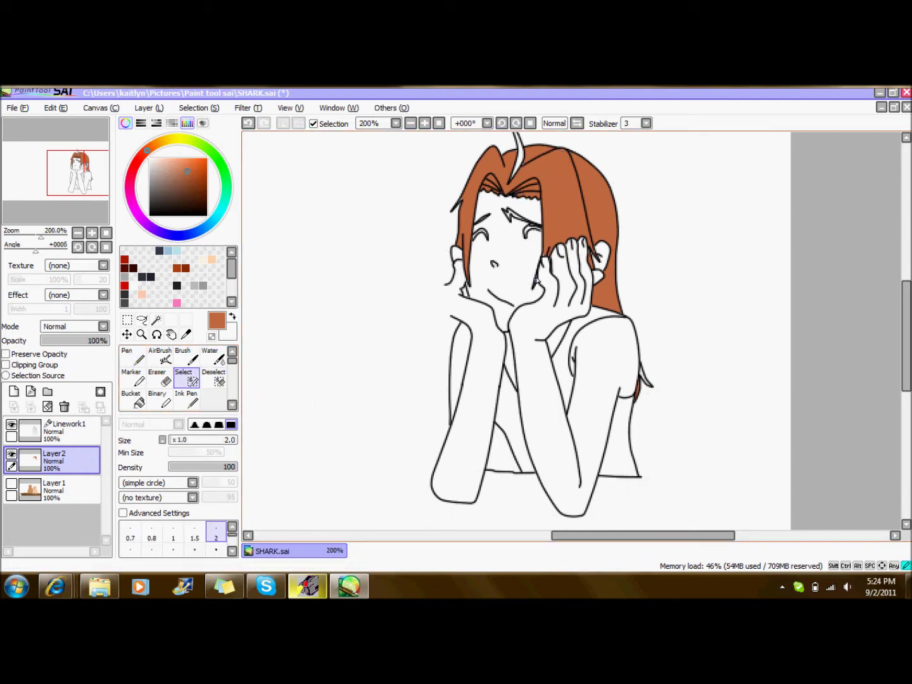
pyautogui.click(216, 379)
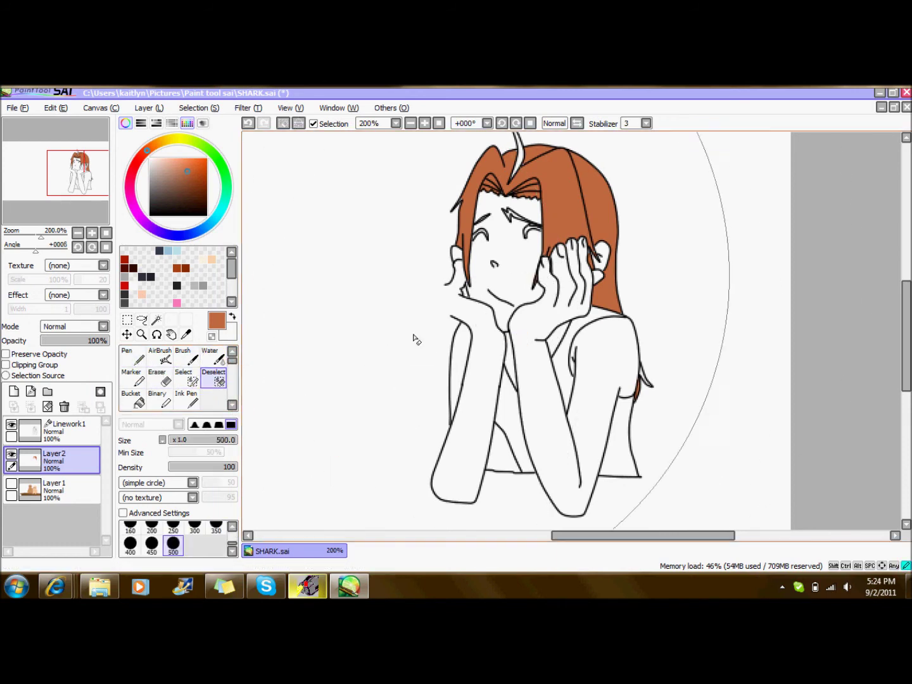
# Select the antenna strand rising above the forehead with the Magic Wand on the Linework1 layer.
pyautogui.click(157, 320)
pyautogui.click(57, 436)
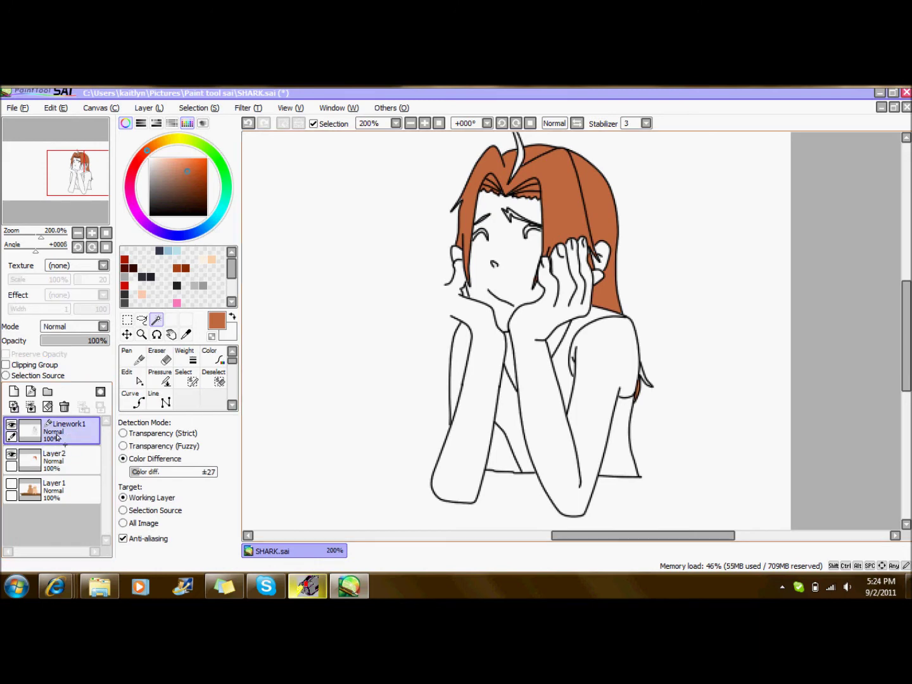
pyautogui.scroll(3, 519, 278)
pyautogui.click(519, 273)
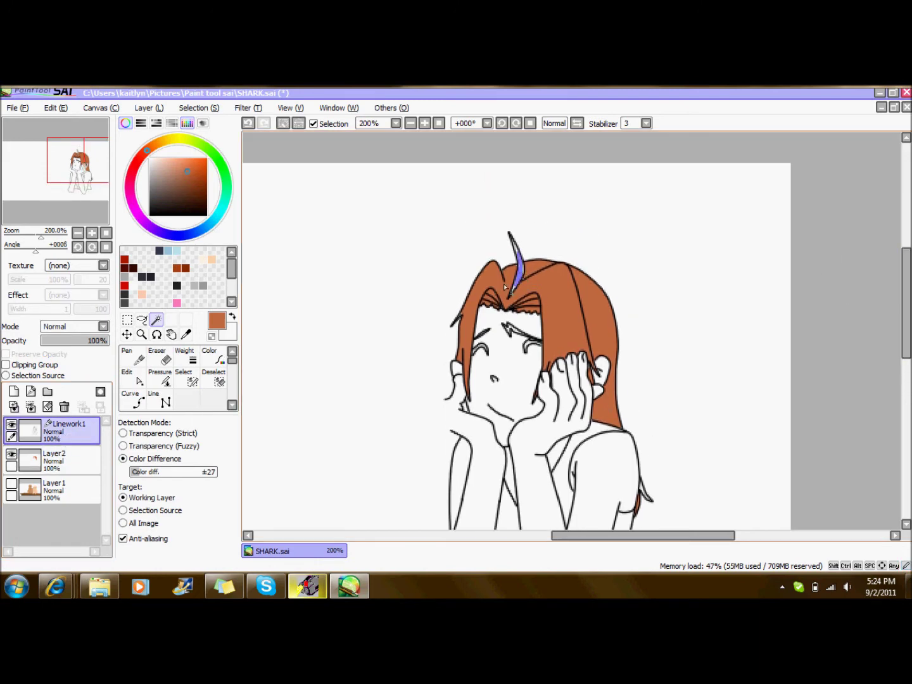
pyautogui.click(425, 123)
pyautogui.click(425, 123)
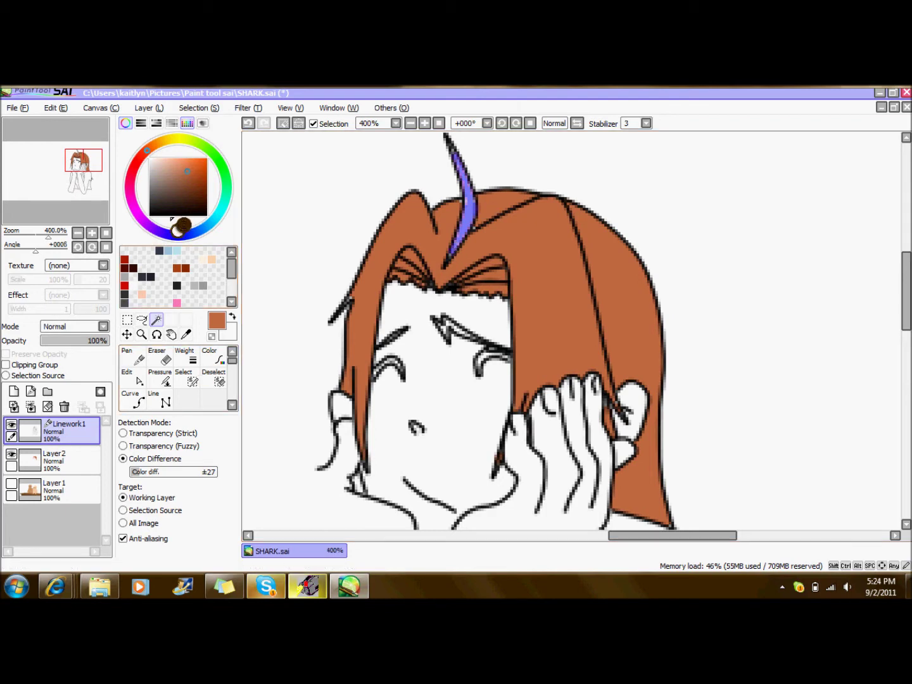
# Paint the selected antenna strand near-black on Layer2.
pyautogui.moveTo(232, 266); pyautogui.dragTo(232, 265)
pyautogui.click(143, 276)
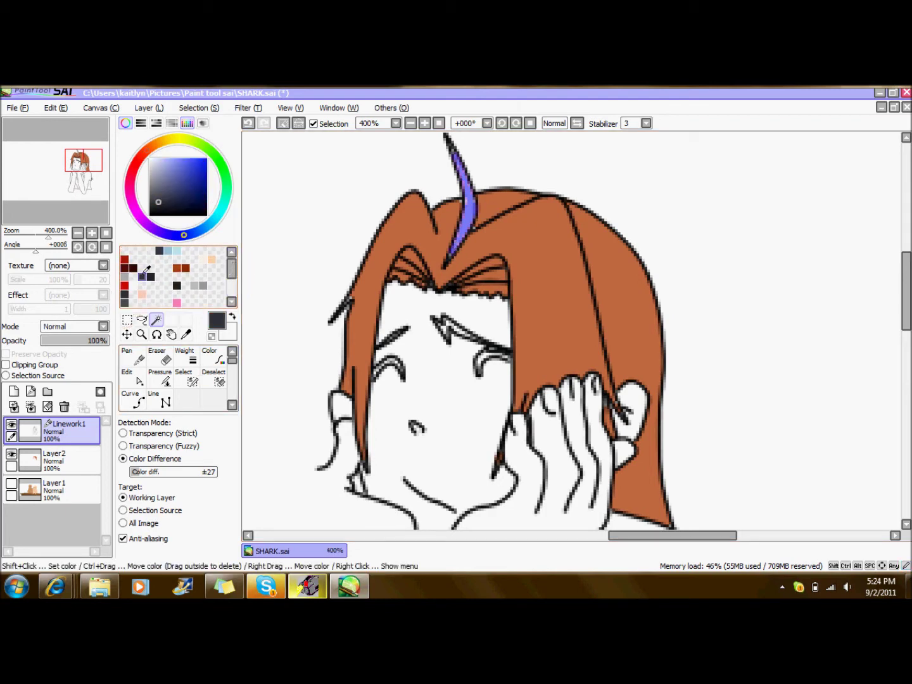
pyautogui.click(178, 286)
pyautogui.click(63, 459)
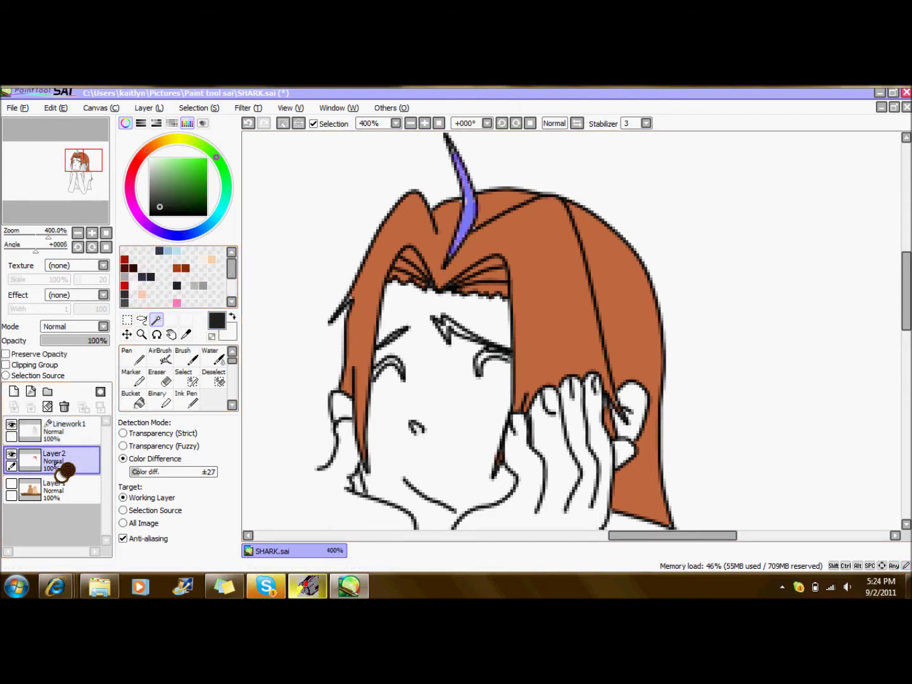
pyautogui.click(188, 378)
# Brush the strand's lower tip, the wisps by the ear and temple, and the wisp behind the upper arm into the selection.
pyautogui.moveTo(449, 254); pyautogui.dragTo(450, 255)
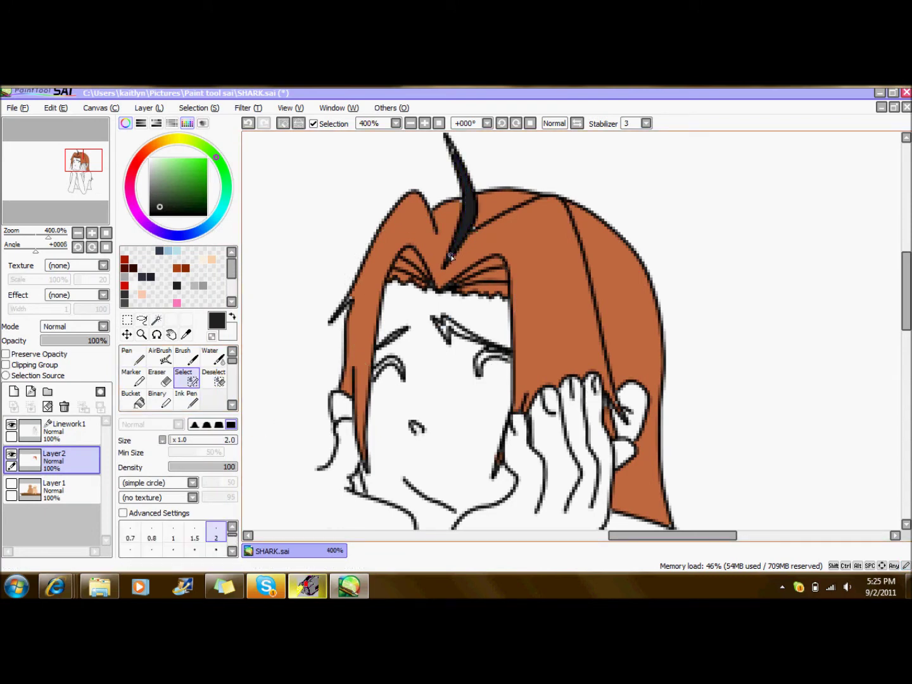
pyautogui.moveTo(907, 299); pyautogui.dragTo(907, 324)
pyautogui.moveTo(609, 262); pyautogui.dragTo(613, 274)
pyautogui.moveTo(349, 176); pyautogui.dragTo(350, 177)
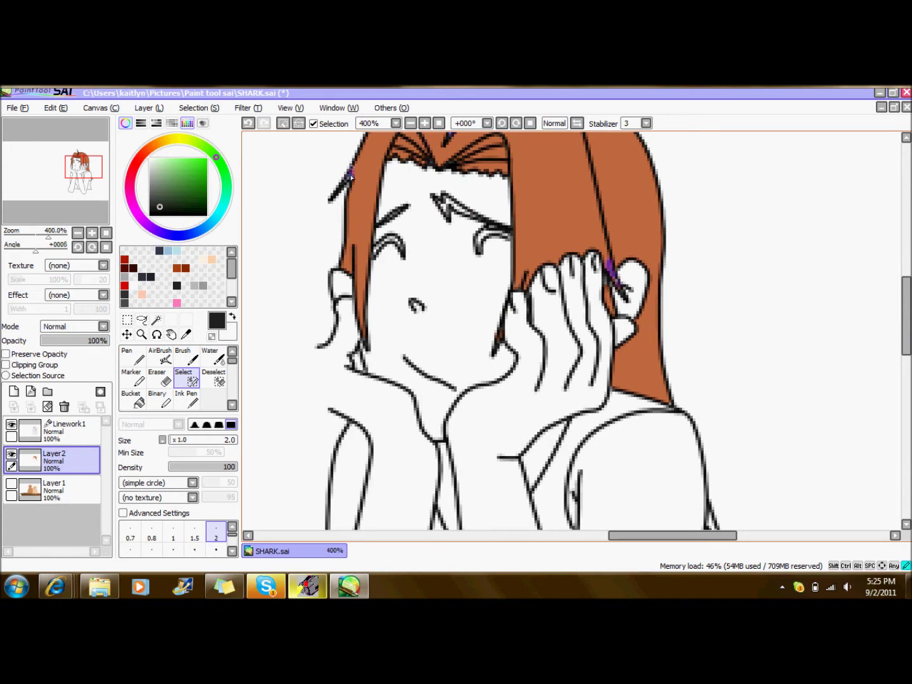
pyautogui.scroll(-5, 855, 301)
pyautogui.moveTo(709, 317)
pyautogui.mouseDown()
pyautogui.moveTo(710, 309)
pyautogui.moveTo(727, 334)
pyautogui.mouseUp()
# Paint the selected wisps near-black with the Pen and clear the selection.
pyautogui.click(138, 360)
pyautogui.click(709, 327)
pyautogui.moveTo(907, 351)
pyautogui.mouseDown()
pyautogui.moveTo(906, 287)
pyautogui.moveTo(905, 340)
pyautogui.mouseUp()
pyautogui.click(216, 379)
pyautogui.click(880, 393)
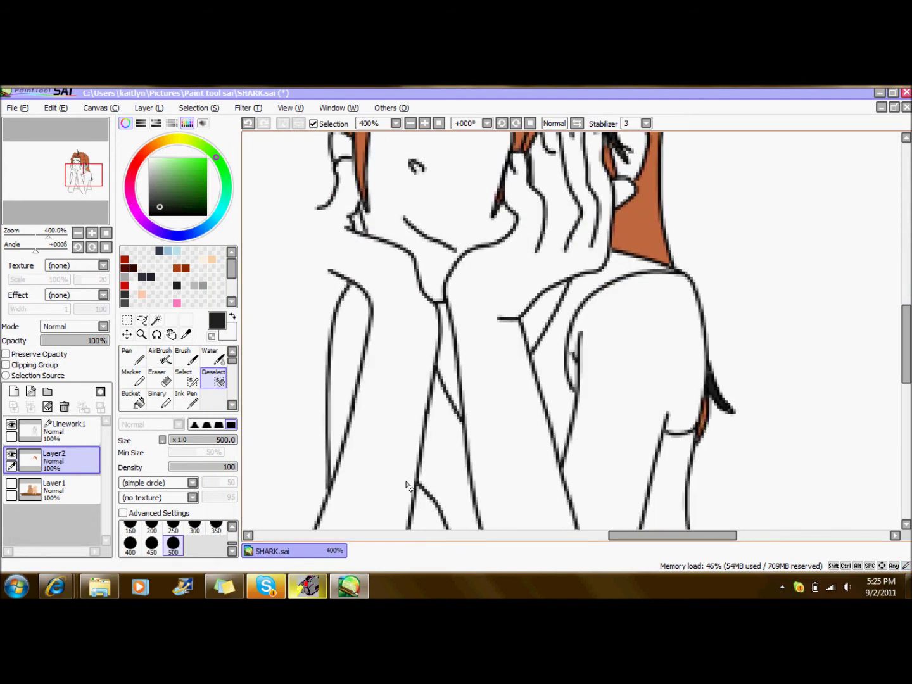
# Check the Skype chat and return to the drawing.
pyautogui.click(266, 586)
pyautogui.click(672, 411)
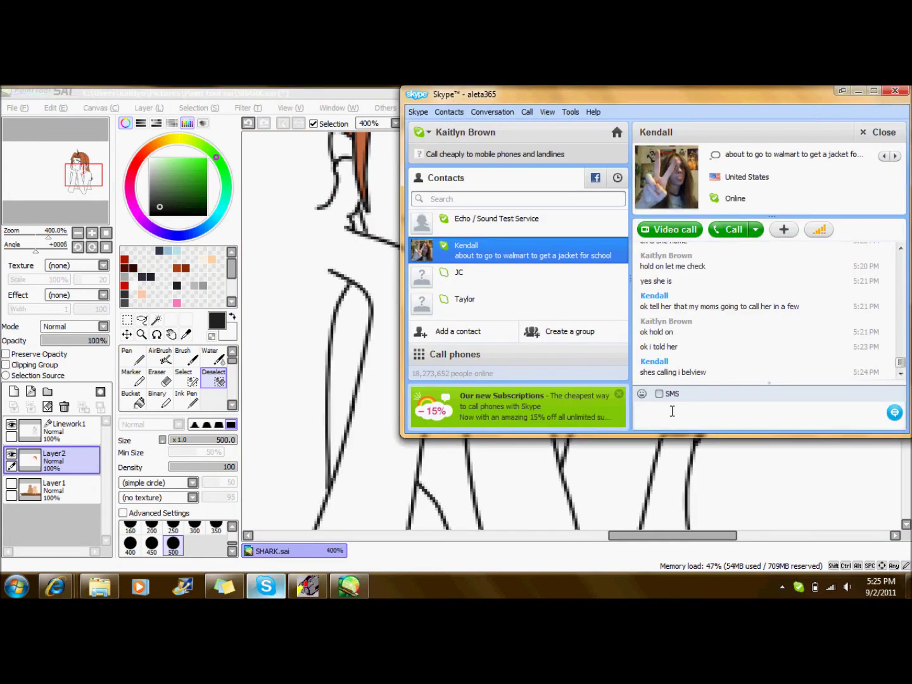
pyautogui.hotkey('alt', 'Tab')
# Brush the insides of both eyebrows into the selection with the Select tool at size 2.
pyautogui.scroll(5, 728, 285)
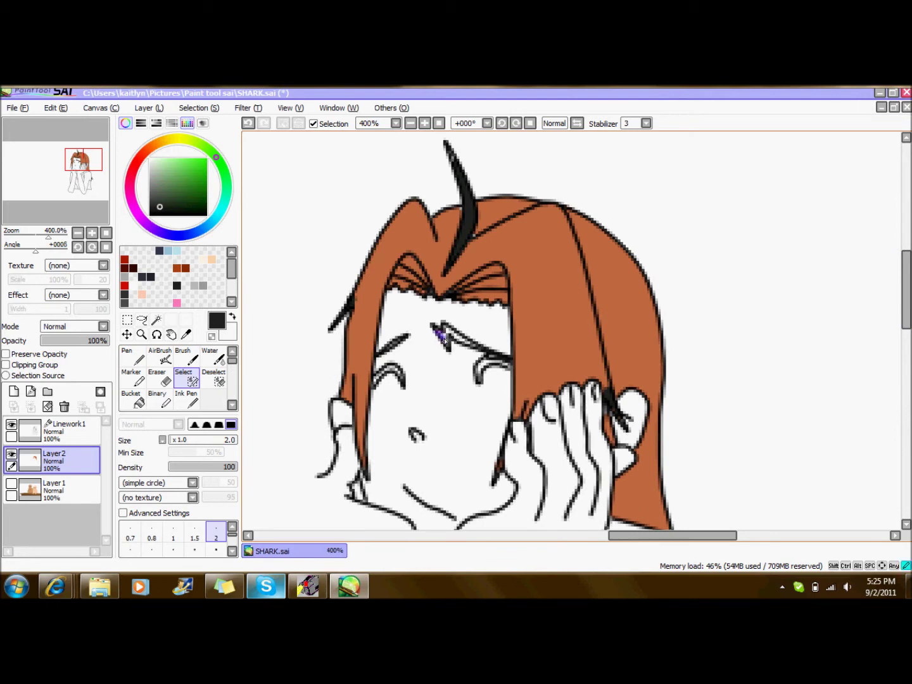
pyautogui.moveTo(461, 339); pyautogui.dragTo(474, 345)
pyautogui.moveTo(388, 349); pyautogui.dragTo(406, 339)
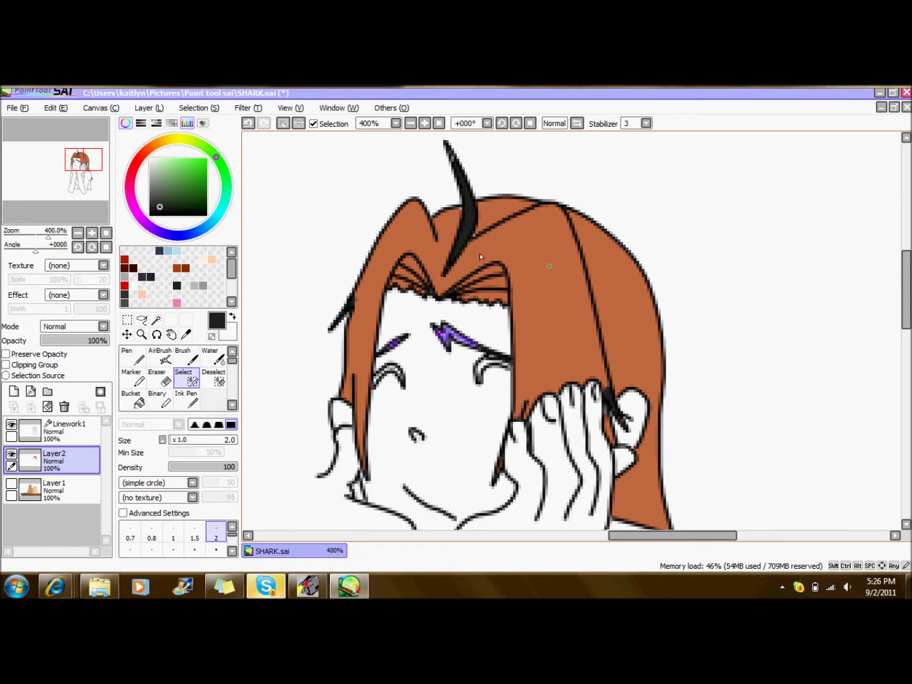
# Paint the selected eyebrows a darker reddish-brown, clear the selection, and set the Eraser size to 1.0.
pyautogui.keyDown('alt'); pyautogui.click(551, 276); pyautogui.keyUp('alt')
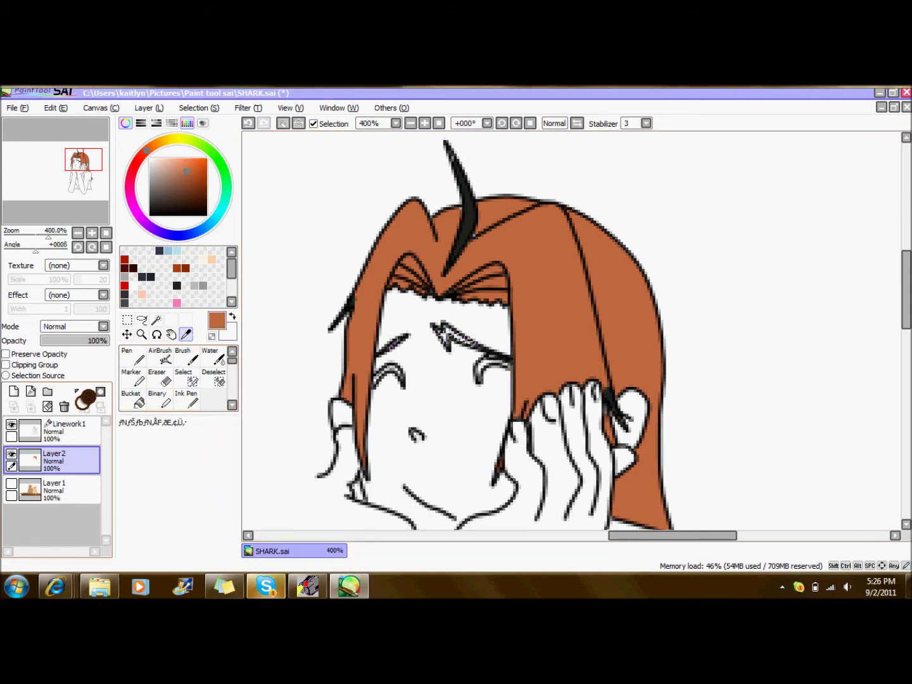
pyautogui.click(133, 358)
pyautogui.click(187, 181)
pyautogui.moveTo(445, 345); pyautogui.dragTo(454, 371)
pyautogui.click(214, 378)
pyautogui.click(466, 360)
pyautogui.click(159, 378)
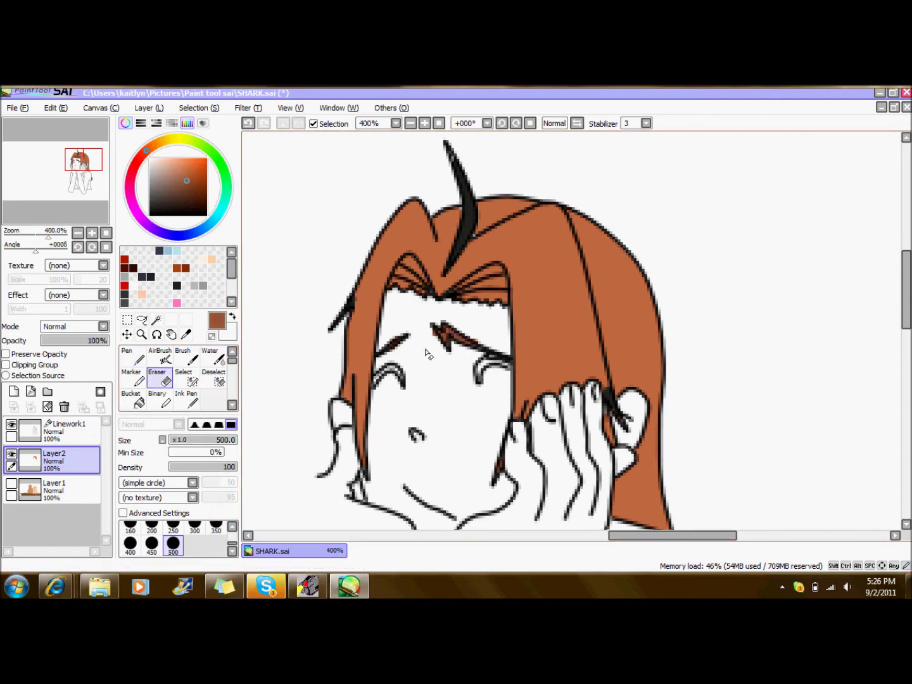
pyautogui.moveTo(208, 440); pyautogui.dragTo(169, 440)
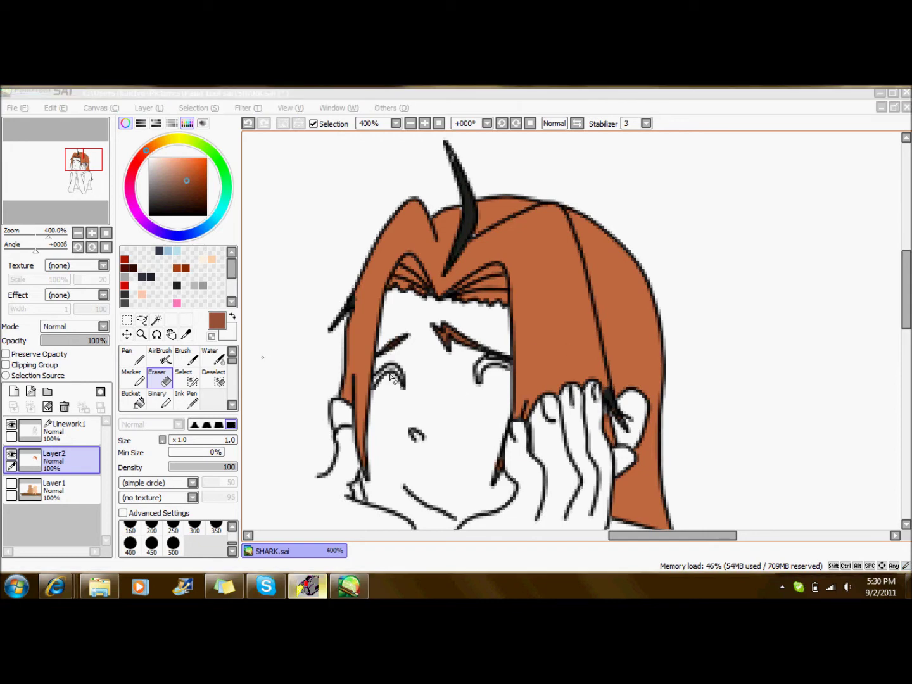
# Add a new layer named Eyes below Layer2, and rename Layer2 as Hair.
pyautogui.moveTo(906, 292)
pyautogui.mouseDown()
pyautogui.moveTo(907, 309)
pyautogui.moveTo(906, 285)
pyautogui.mouseUp()
pyautogui.click(17, 388)
pyautogui.moveTo(62, 461); pyautogui.dragTo(60, 492)
pyautogui.doubleClick(49, 471)
pyautogui.write('Hair')
pyautogui.press('Return')
pyautogui.doubleClick(54, 490)
pyautogui.write('Ete')
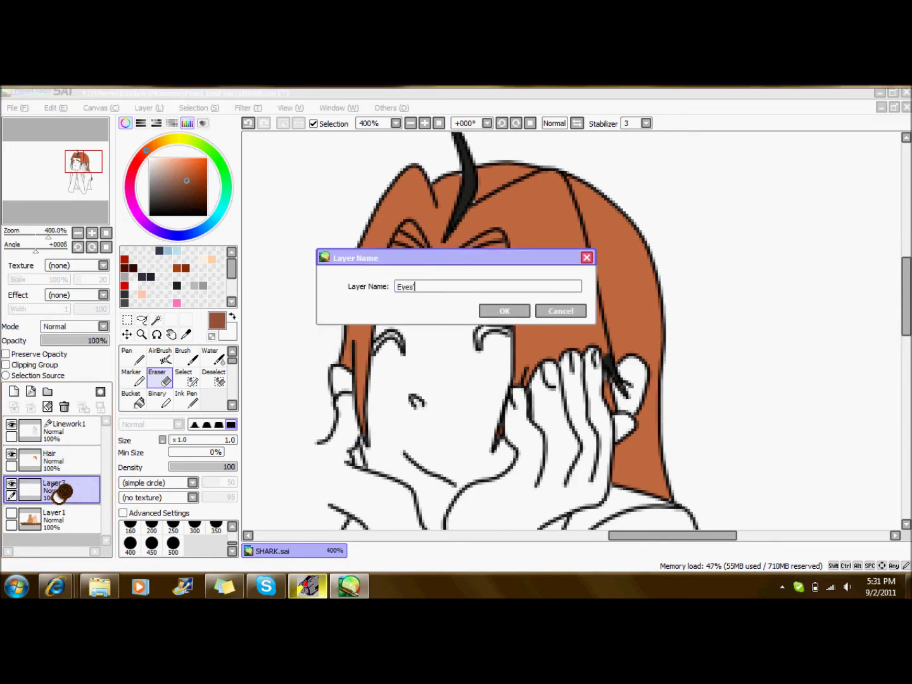
pyautogui.press('Return')
# Select the upper eyelashes of both eyes and paint them black on the Eyes layer.
pyautogui.click(183, 377)
pyautogui.moveTo(398, 336)
pyautogui.mouseDown()
pyautogui.moveTo(403, 352)
pyautogui.moveTo(375, 348)
pyautogui.mouseUp()
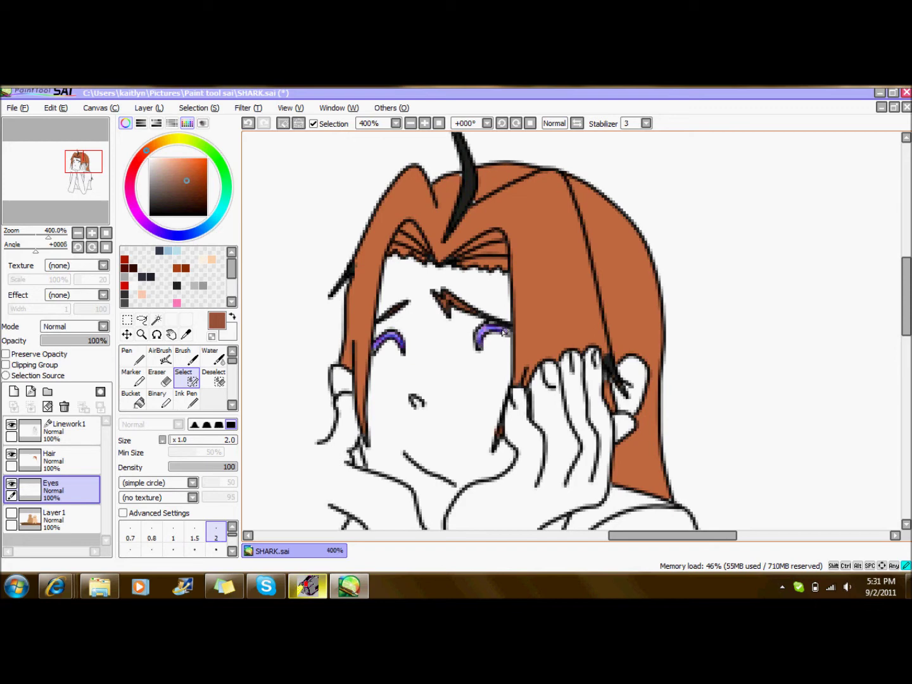
pyautogui.click(214, 378)
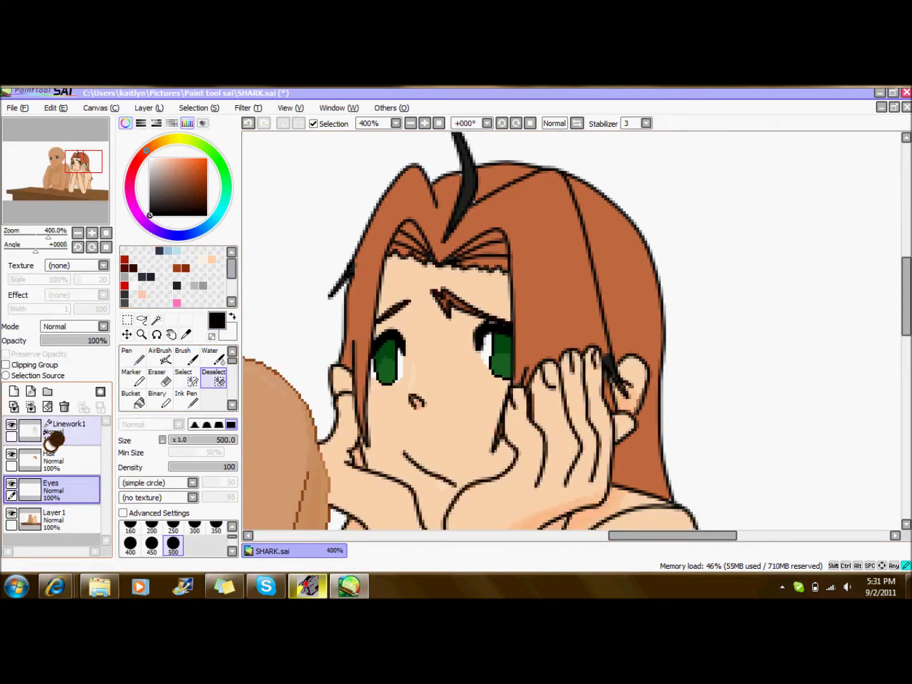
# Outline both irises over the base with the Curve tool on Linework1, and select their interiors with the Magic Wand.
pyautogui.click(64, 430)
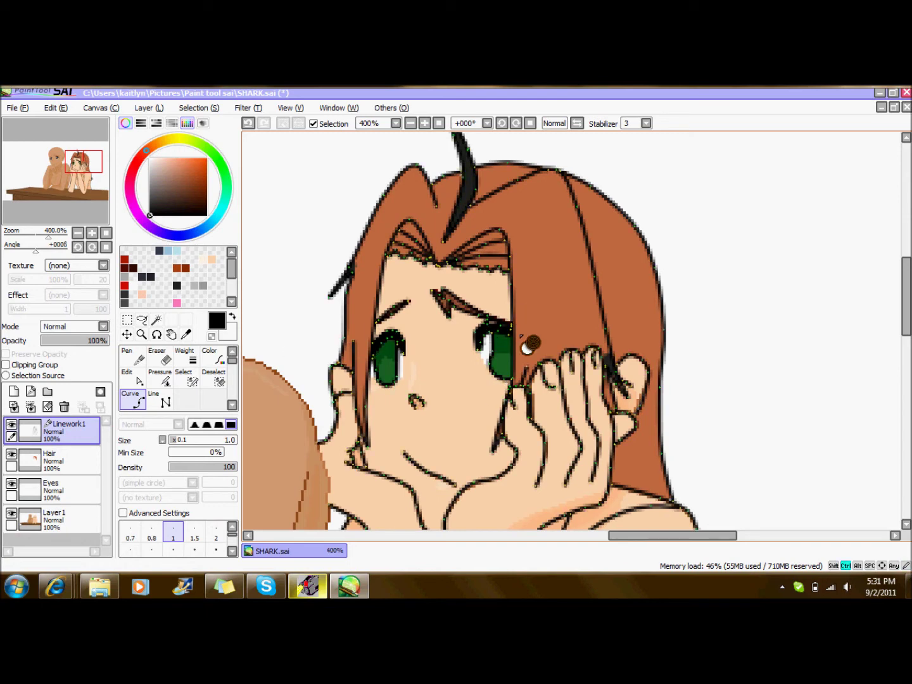
pyautogui.click(157, 320)
pyautogui.click(387, 362)
pyautogui.click(501, 360)
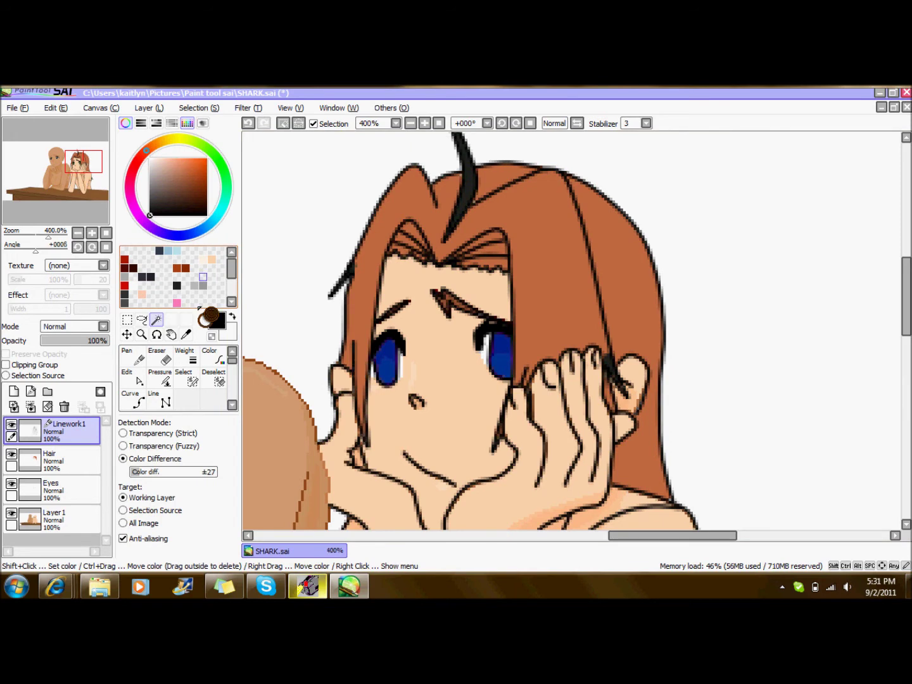
# Hide Layer1 and paint the selected irises light blue on the Eyes layer with the Pen.
pyautogui.click(168, 251)
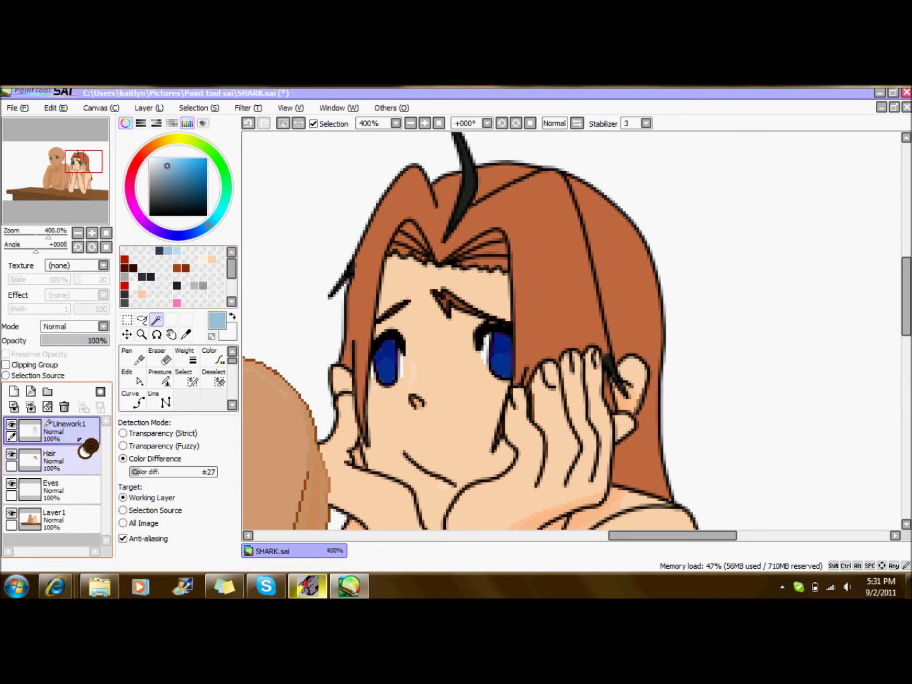
pyautogui.click(11, 514)
pyautogui.click(53, 491)
pyautogui.click(418, 348)
pyautogui.hotkey('ctrl', 'z')
pyautogui.click(132, 356)
pyautogui.moveTo(388, 363); pyautogui.dragTo(464, 338)
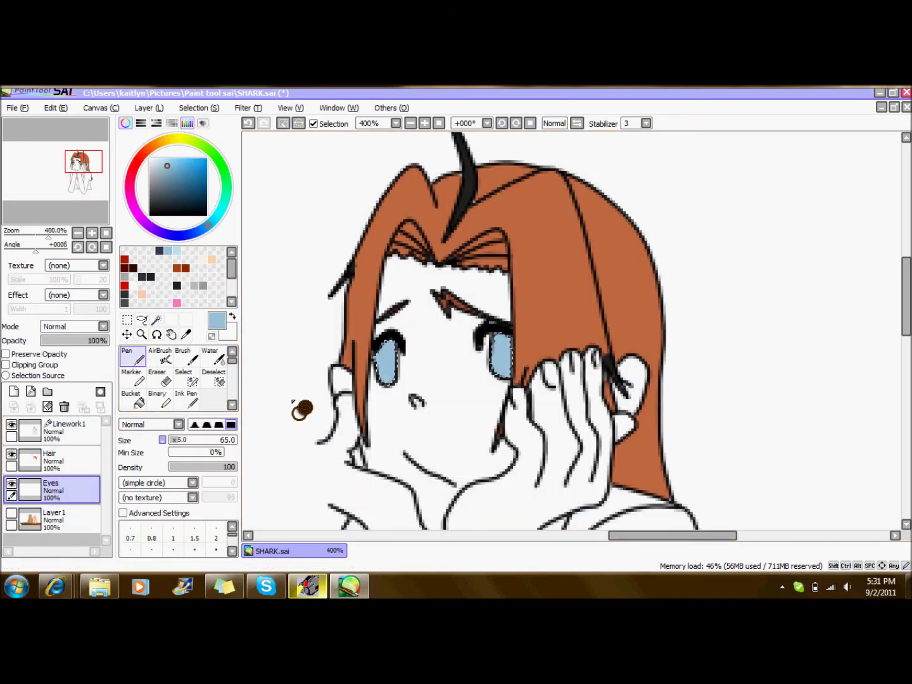
# Paint pale cyan over the lower part of both irises using the Pen at size 1.0.
pyautogui.click(425, 123)
pyautogui.click(425, 123)
pyautogui.moveTo(672, 538); pyautogui.dragTo(648, 538)
pyautogui.click(425, 124)
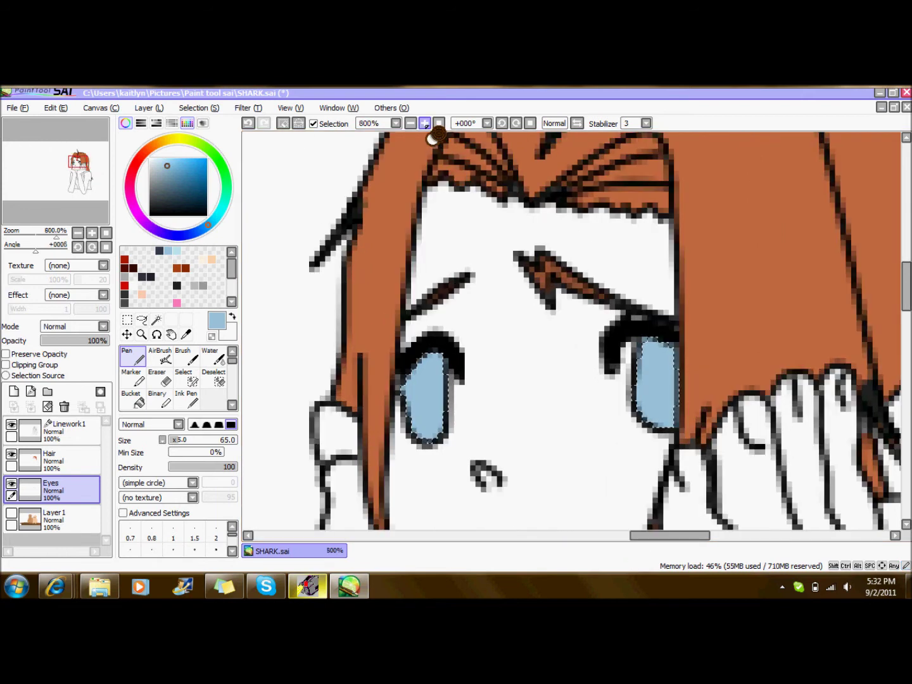
pyautogui.click(425, 123)
pyautogui.moveTo(909, 277); pyautogui.dragTo(910, 282)
pyautogui.click(170, 441)
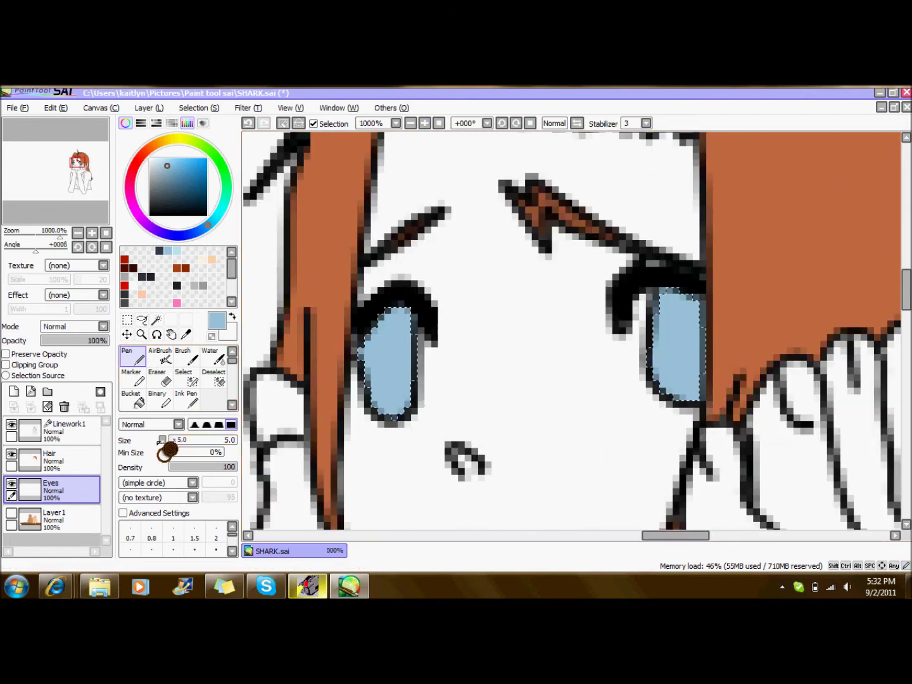
pyautogui.click(177, 251)
pyautogui.moveTo(366, 387)
pyautogui.mouseDown()
pyautogui.moveTo(382, 399)
pyautogui.moveTo(415, 383)
pyautogui.moveTo(406, 380)
pyautogui.mouseUp()
pyautogui.hotkey('ctrl', 'z')
pyautogui.click(174, 531)
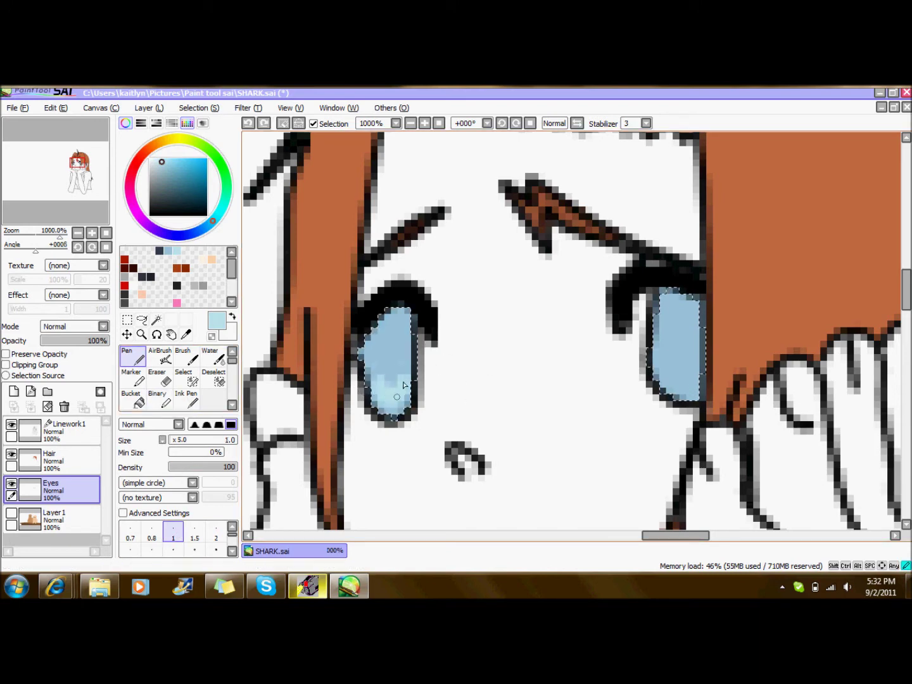
pyautogui.hotkey('ctrl', 'y')
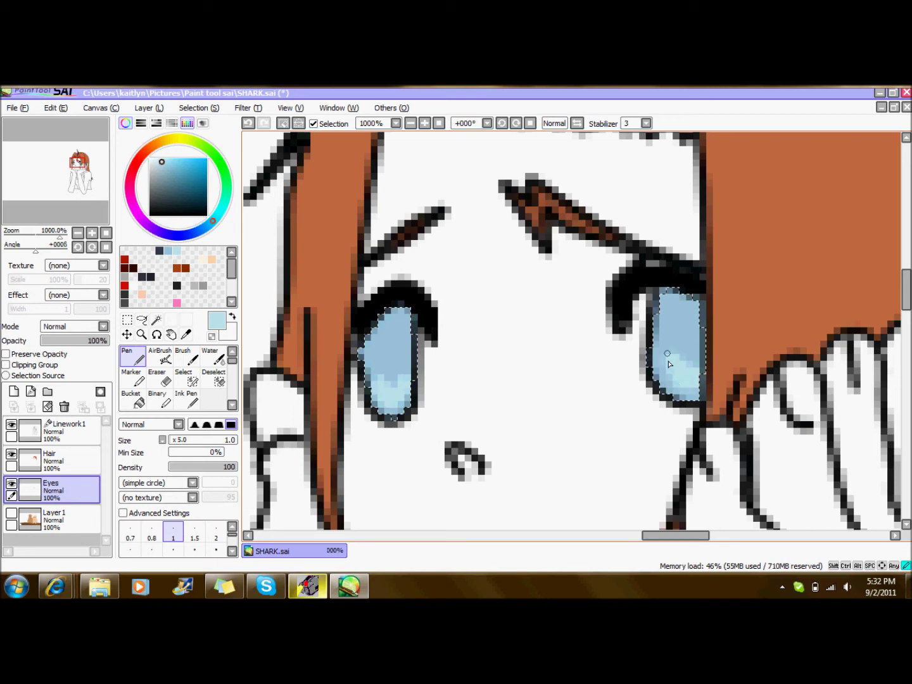
# Paint the upper part of both irises dark navy with the Pen.
pyautogui.click(159, 251)
pyautogui.moveTo(363, 359); pyautogui.dragTo(416, 342)
pyautogui.moveTo(362, 353)
pyautogui.mouseDown()
pyautogui.moveTo(428, 339)
pyautogui.moveTo(423, 324)
pyautogui.moveTo(354, 346)
pyautogui.moveTo(439, 317)
pyautogui.mouseUp()
pyautogui.moveTo(657, 333)
pyautogui.mouseDown()
pyautogui.moveTo(663, 314)
pyautogui.moveTo(678, 295)
pyautogui.mouseUp()
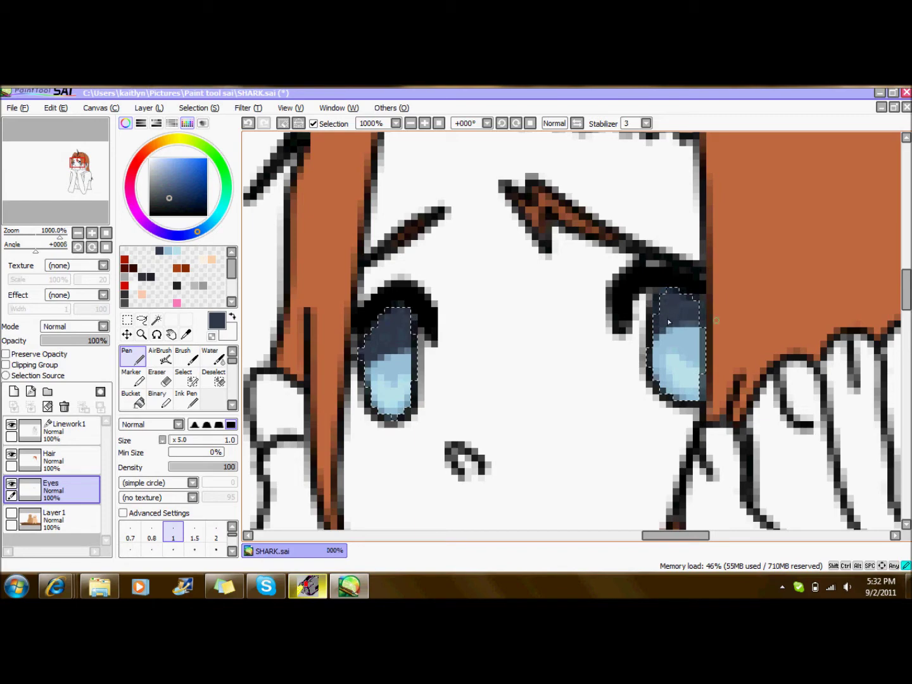
# Switch to Internet Explorer, send the message "nyaaaaaaaaaaaaa", and return to the drawing.
pyautogui.click(55, 586)
pyautogui.click(183, 485)
pyautogui.write('nyaaaaaaaaaaaaa')
pyautogui.press('Return')
pyautogui.click(350, 587)
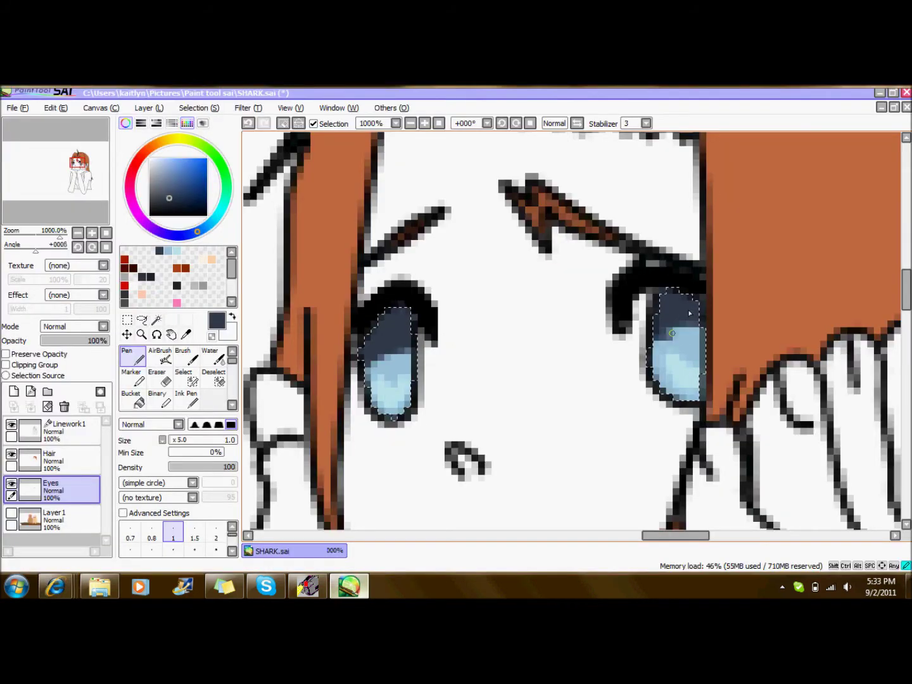
# Retouch the pale cyan and blend the iris colour bands with the Blur tool at size 1.0, ending with the selection cleared.
pyautogui.click(178, 252)
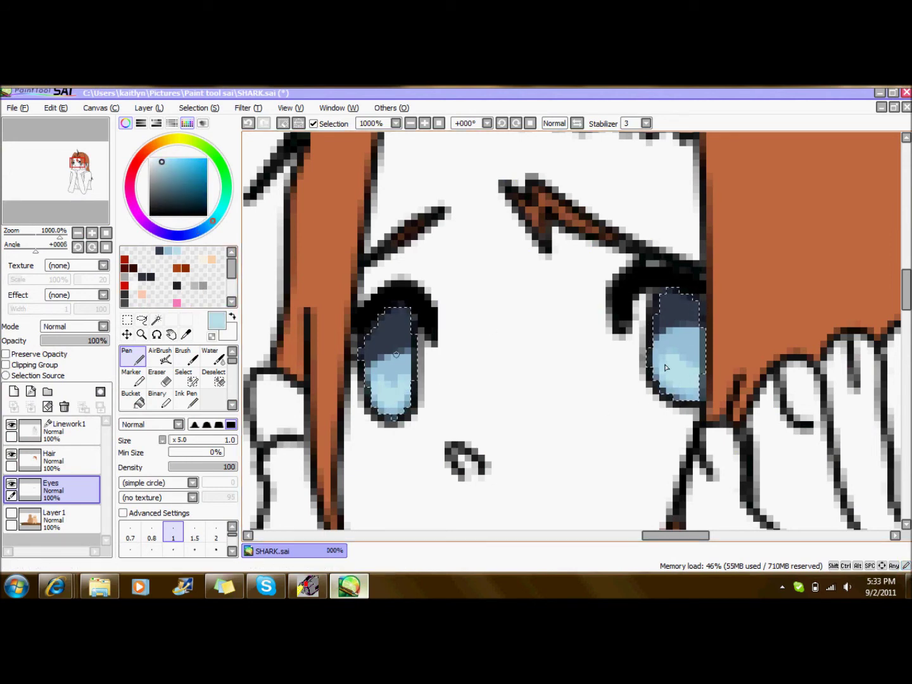
pyautogui.scroll(-3, 233, 393)
pyautogui.click(213, 379)
pyautogui.moveTo(244, 439); pyautogui.dragTo(190, 441)
pyautogui.moveTo(406, 395); pyautogui.dragTo(388, 407)
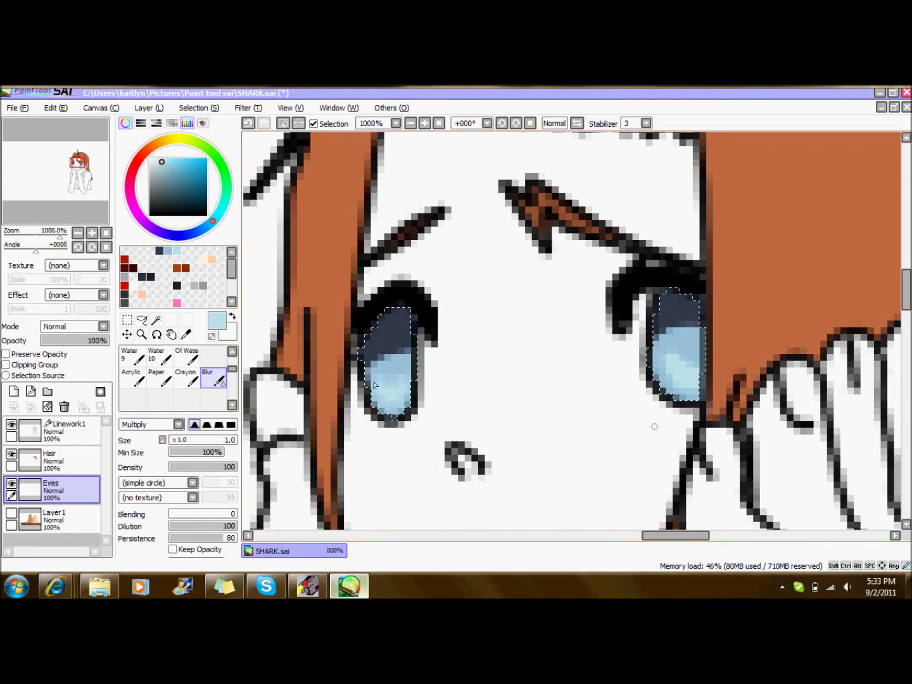
pyautogui.moveTo(663, 332)
pyautogui.mouseDown()
pyautogui.moveTo(693, 327)
pyautogui.moveTo(676, 337)
pyautogui.mouseUp()
pyautogui.moveTo(393, 356); pyautogui.dragTo(373, 373)
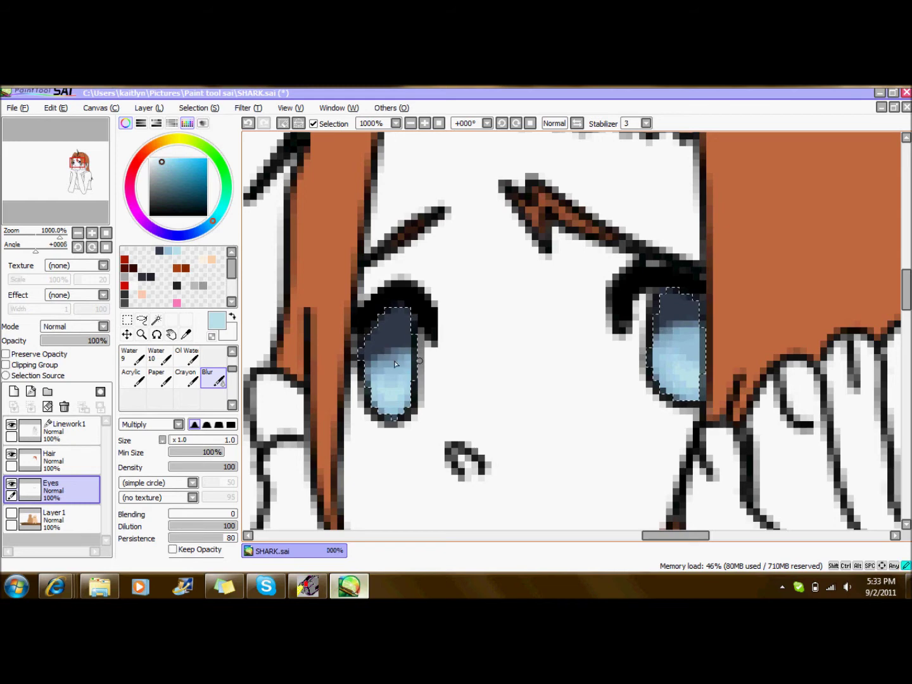
pyautogui.scroll(3, 220, 369)
pyautogui.click(213, 379)
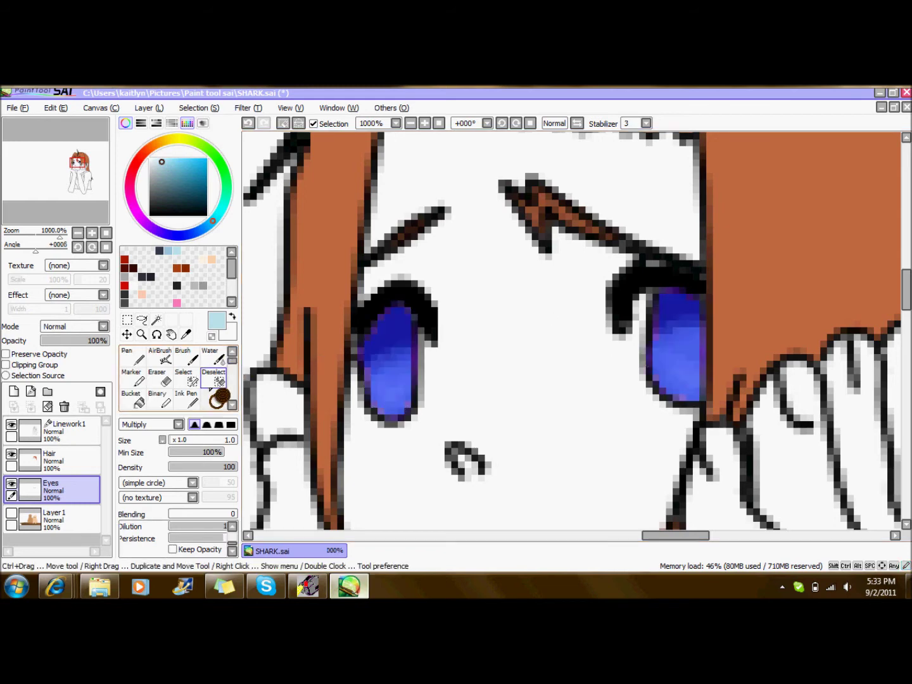
pyautogui.hotkey('ctrl', 'd')
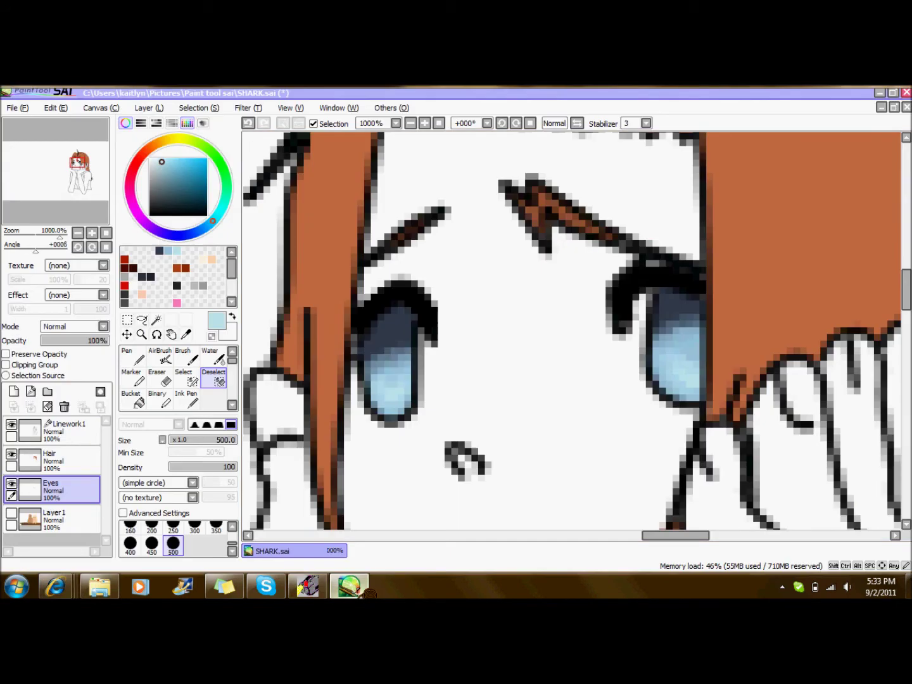
# Add a new layer directly below the Eyes layer and rename it Shirt.
pyautogui.click(438, 123)
pyautogui.click(425, 122)
pyautogui.moveTo(533, 536); pyautogui.dragTo(597, 537)
pyautogui.click(424, 123)
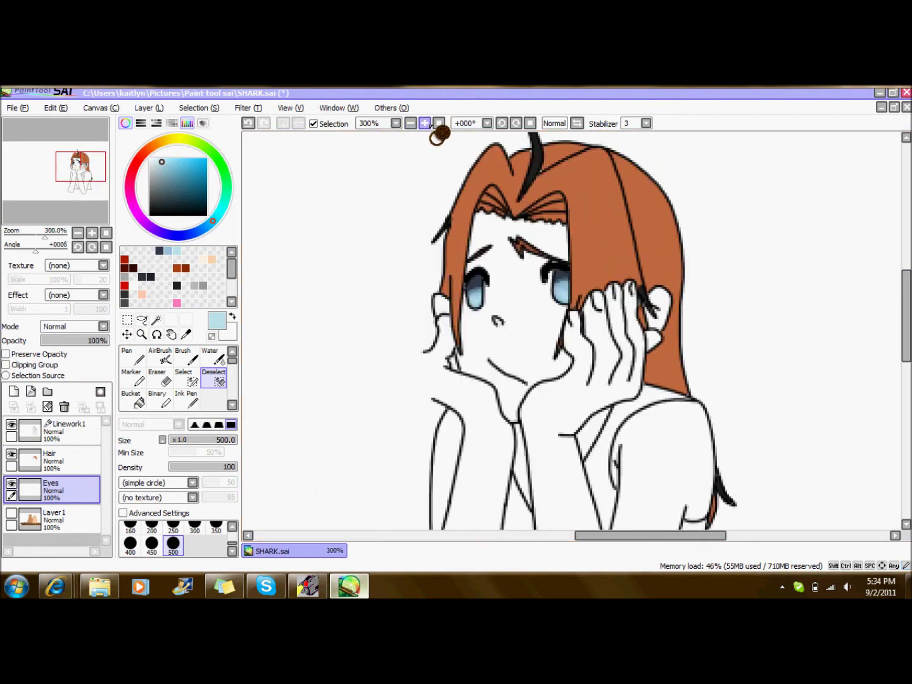
pyautogui.click(11, 514)
pyautogui.click(12, 514)
pyautogui.click(14, 392)
pyautogui.moveTo(64, 489); pyautogui.dragTo(59, 517)
pyautogui.doubleClick(59, 517)
pyautogui.write('Skin')
pyautogui.press('Return')
pyautogui.rightClick(57, 589)
pyautogui.click(57, 591)
pyautogui.click(418, 385)
# Select the shirt areas around the arms and shoulder on the Linework1 layer with the Magic Wand, and choose light grey.
pyautogui.click(156, 320)
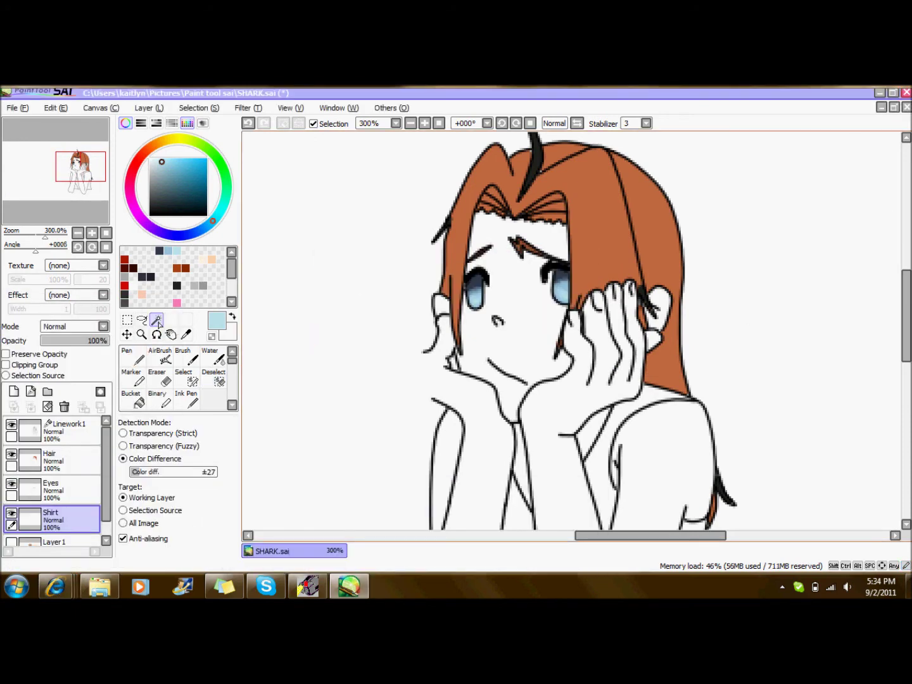
pyautogui.scroll(-5, 338, 393)
pyautogui.click(67, 431)
pyautogui.click(530, 413)
pyautogui.click(696, 408)
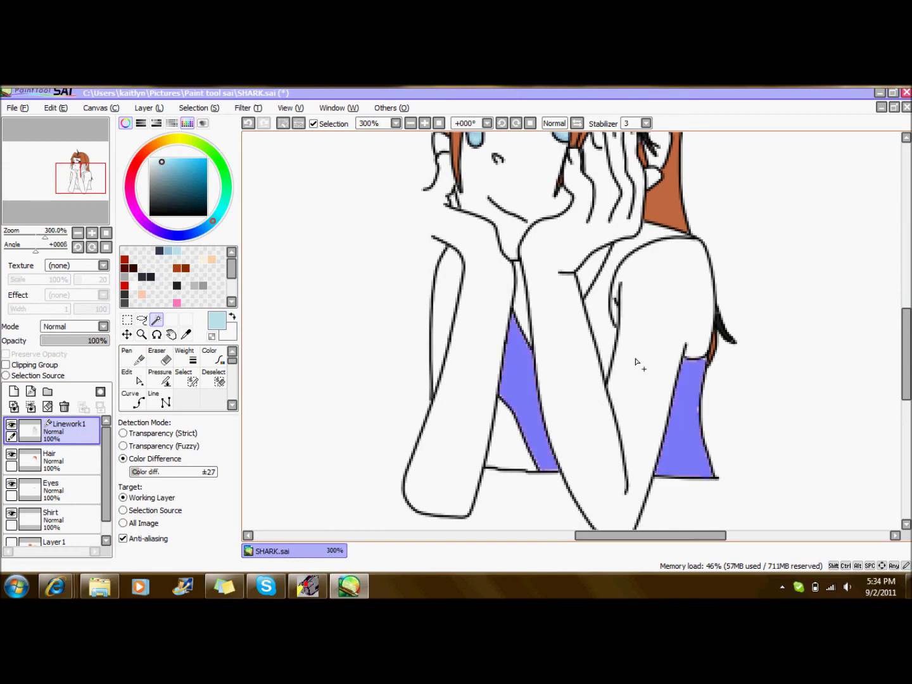
pyautogui.click(609, 339)
pyautogui.click(195, 286)
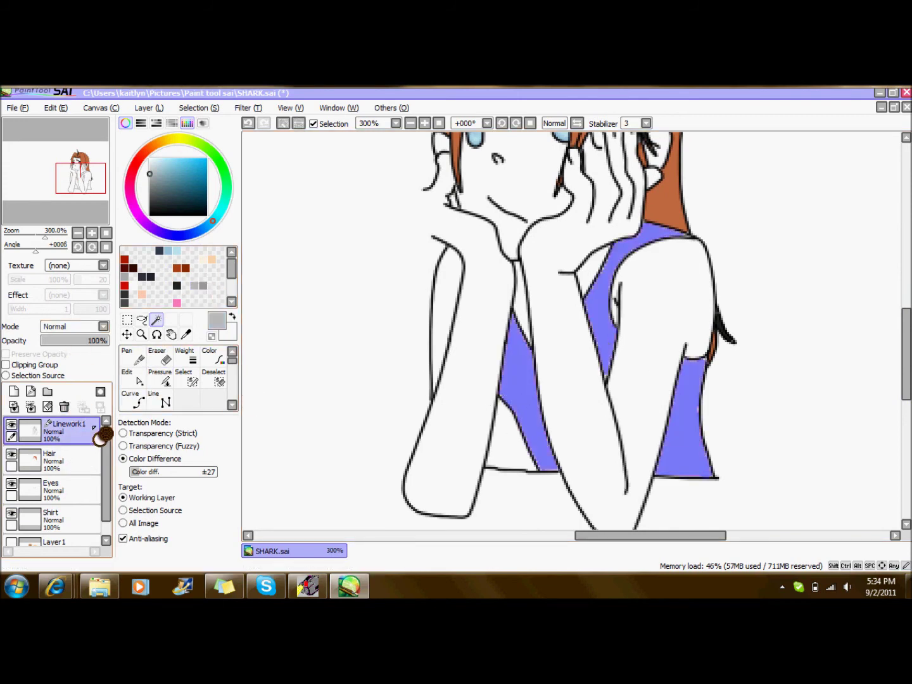
# Switch to Internet Explorer, send the message "lol XD", and return to the drawing.
pyautogui.click(55, 587)
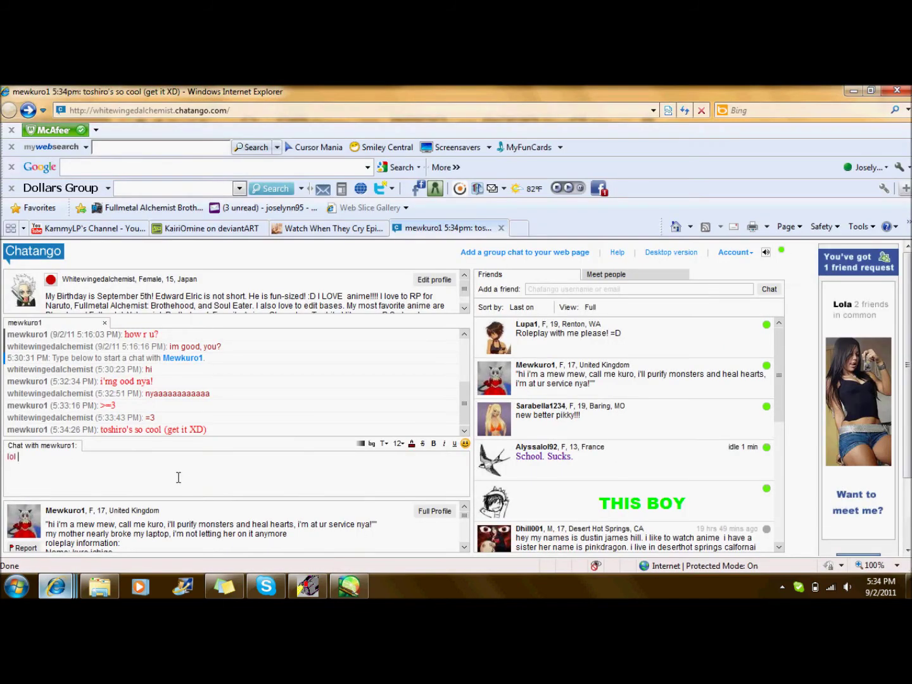
pyautogui.press('Return')
pyautogui.click(349, 587)
# Fill the selected shirt areas with light grey on the Shirt layer using the Pen at size 60.0.
pyautogui.click(51, 516)
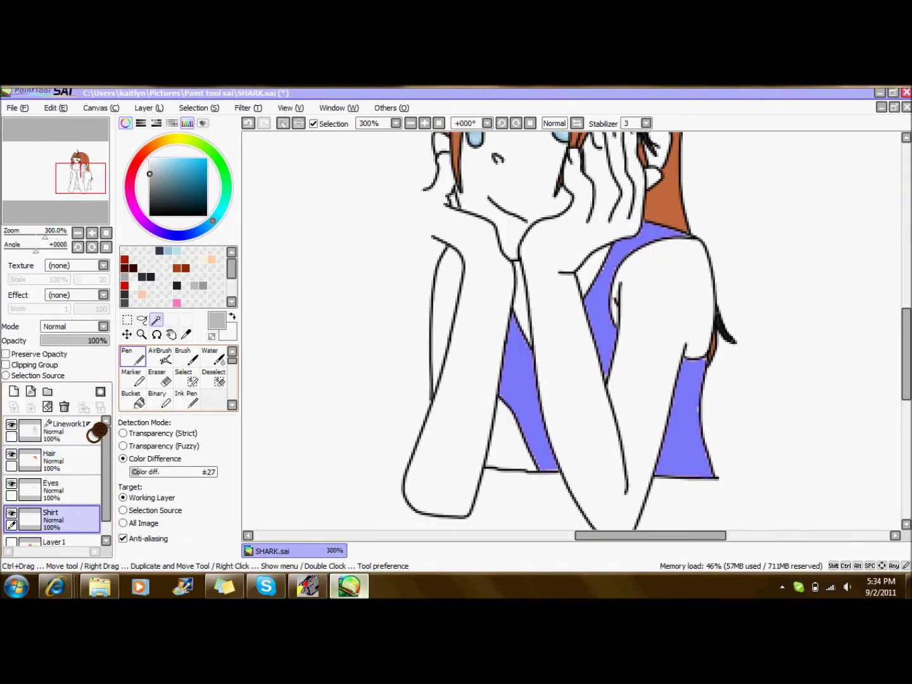
pyautogui.click(132, 356)
pyautogui.moveTo(308, 417)
pyautogui.mouseDown()
pyautogui.moveTo(642, 260)
pyautogui.moveTo(590, 377)
pyautogui.mouseUp()
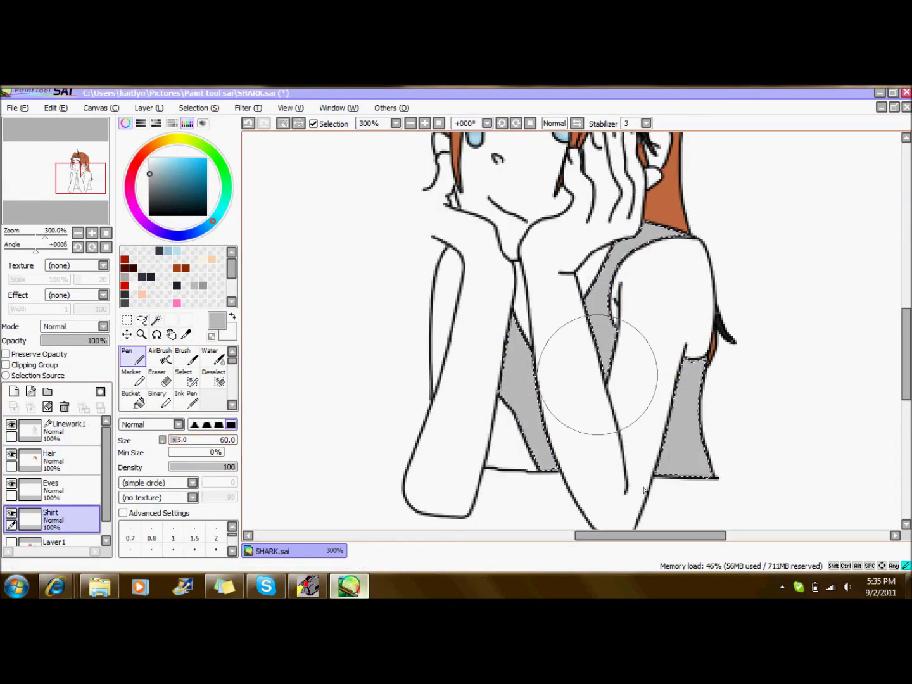
# Switch to Internet Explorer, send the message "yep", and return to the drawing.
pyautogui.click(56, 586)
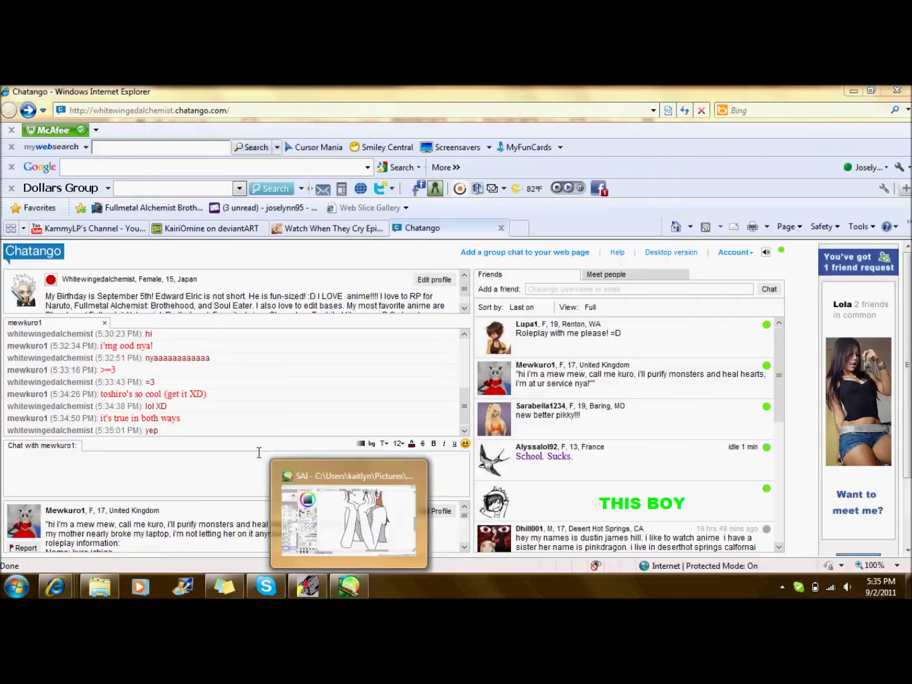
pyautogui.click(349, 587)
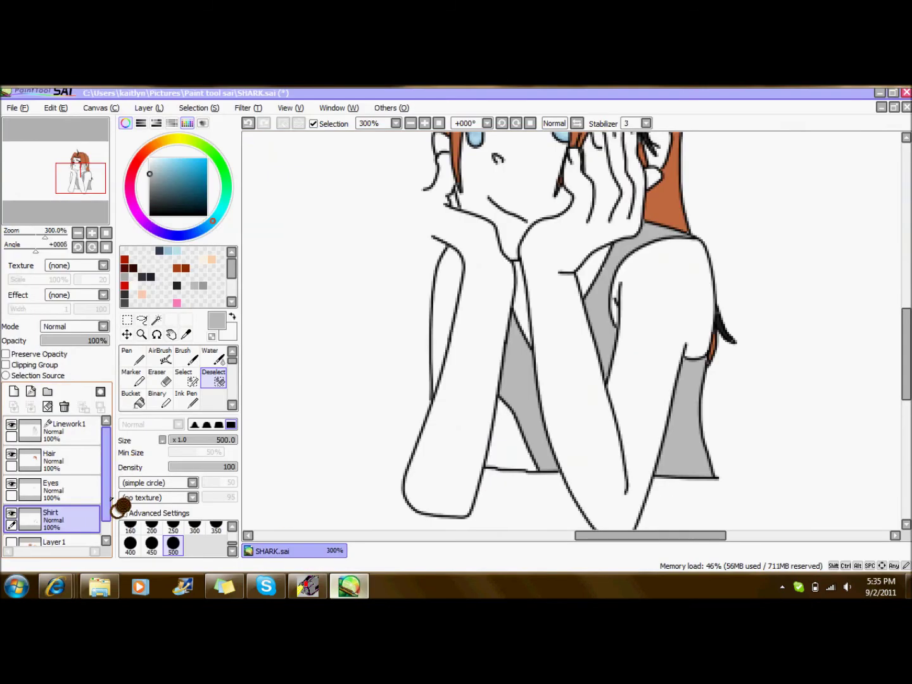
# Show Layer1, hide the Shirt layer, and select the base's shaded torso areas on Layer1 with the Magic Wand.
pyautogui.scroll(-1, 95, 520)
pyautogui.click(62, 537)
pyautogui.click(156, 320)
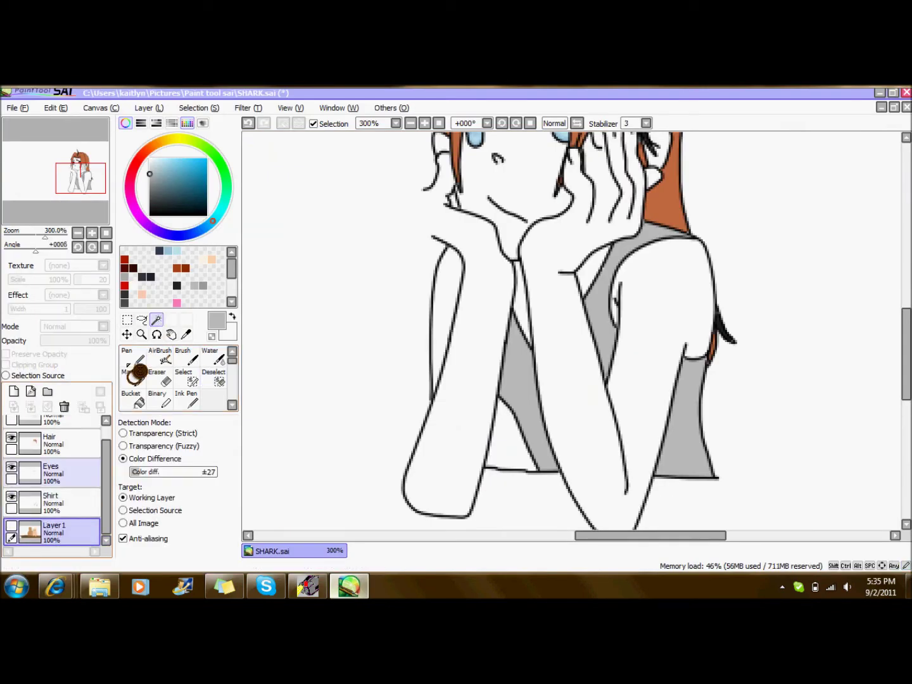
pyautogui.click(11, 526)
pyautogui.click(12, 497)
pyautogui.click(523, 355)
pyautogui.click(596, 327)
pyautogui.click(683, 402)
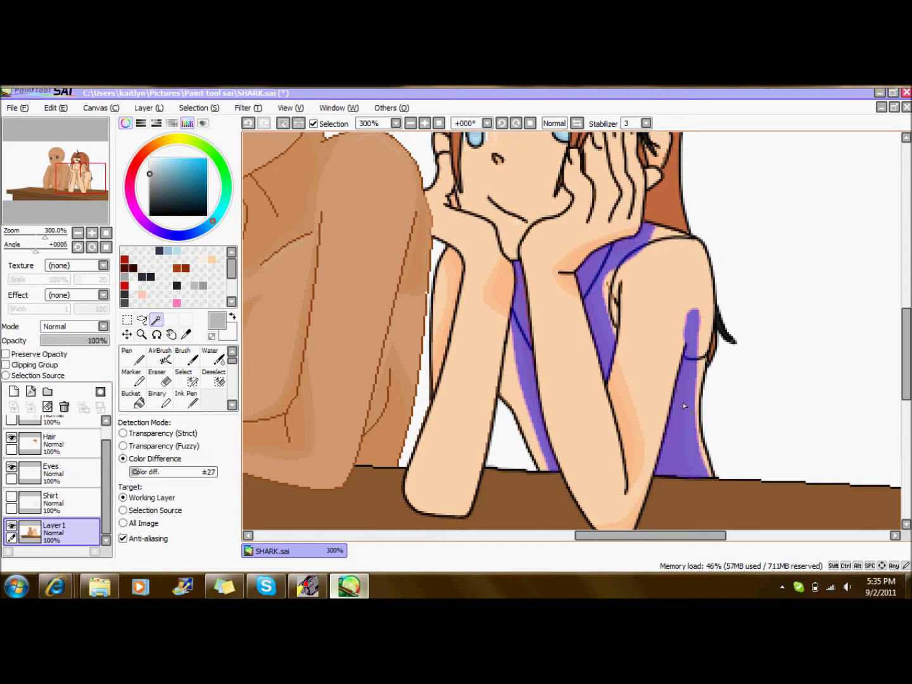
# Show the Shirt layer again and paint darker grey shading inside the selected areas with the Pen at size 10.0.
pyautogui.click(11, 496)
pyautogui.click(202, 285)
pyautogui.click(134, 358)
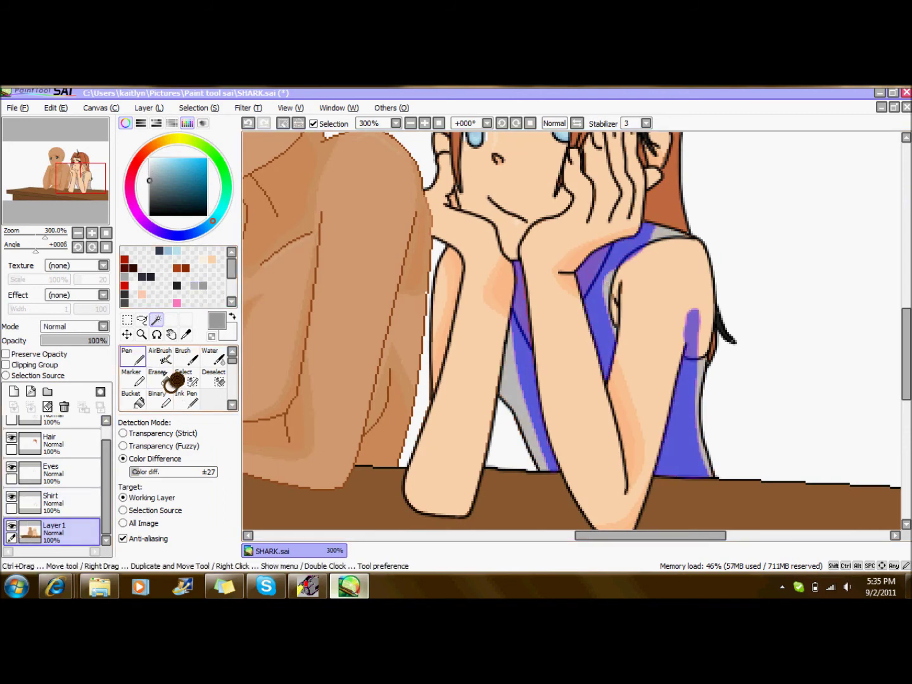
pyautogui.hotkey('ctrl', 'z')
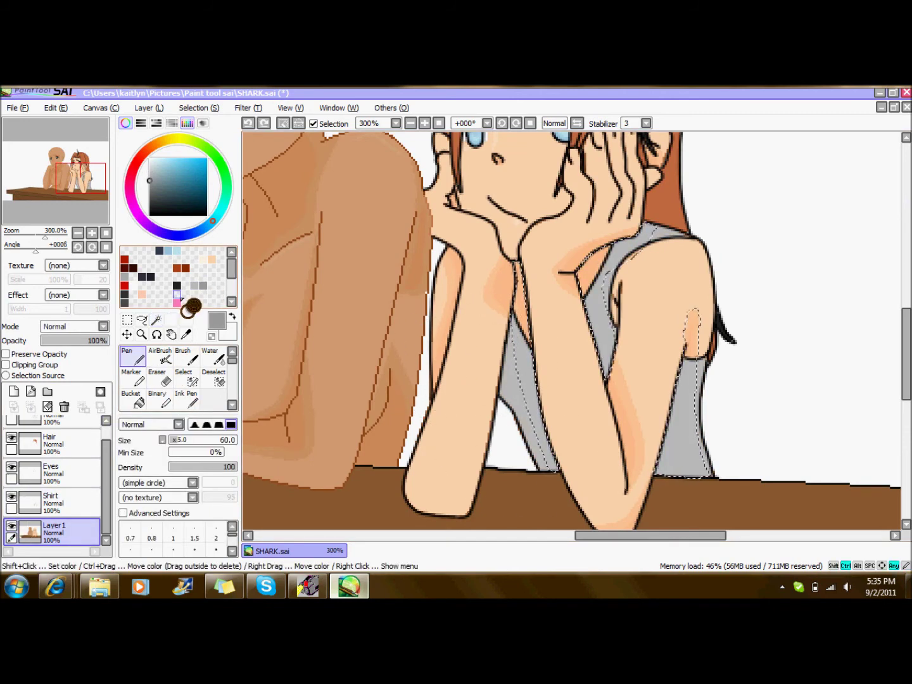
pyautogui.click(64, 502)
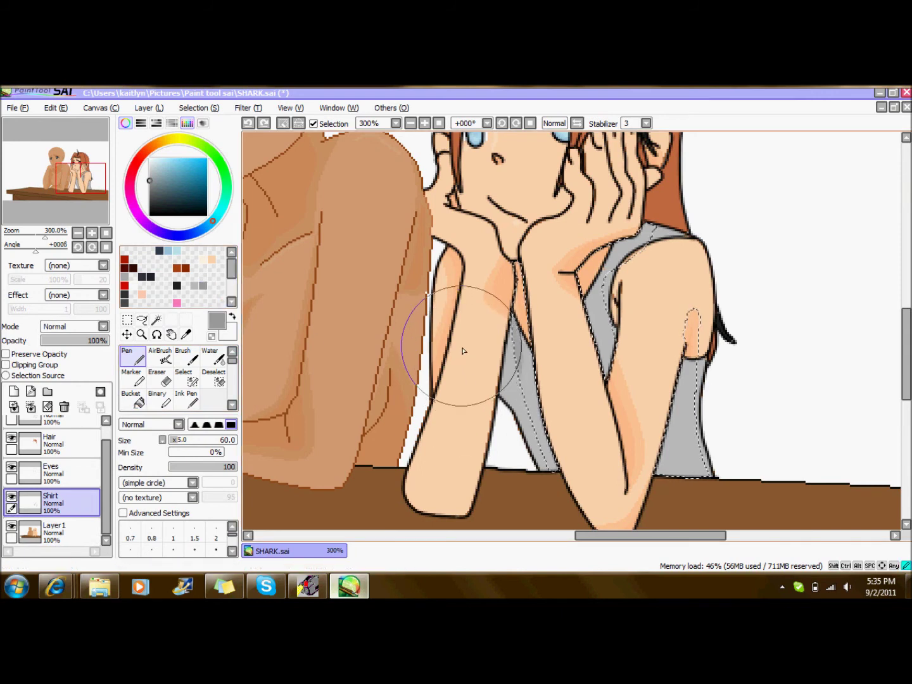
pyautogui.click(183, 439)
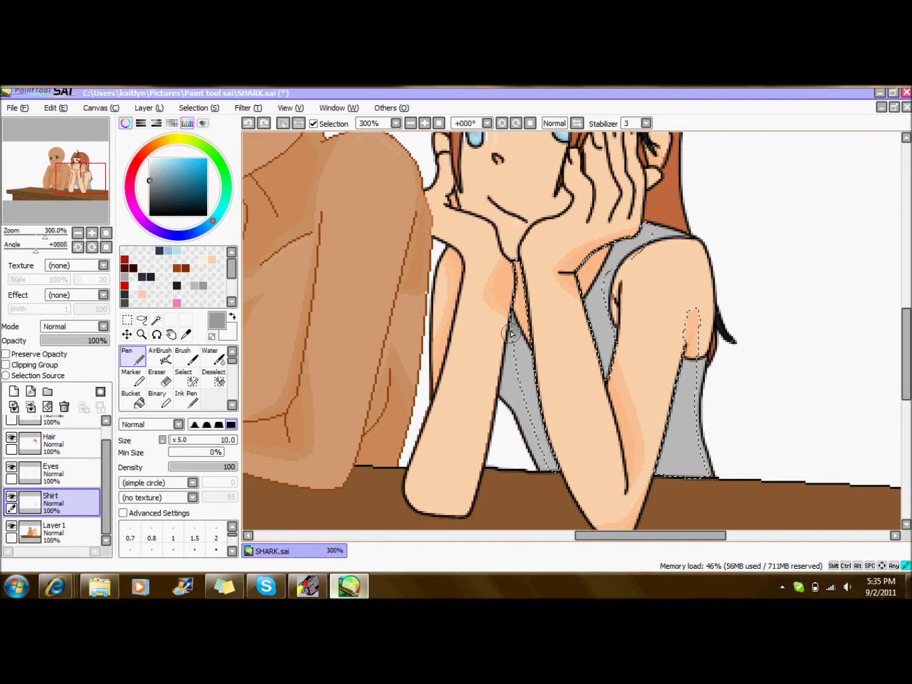
pyautogui.moveTo(518, 347); pyautogui.dragTo(513, 349)
pyautogui.moveTo(542, 447); pyautogui.dragTo(554, 478)
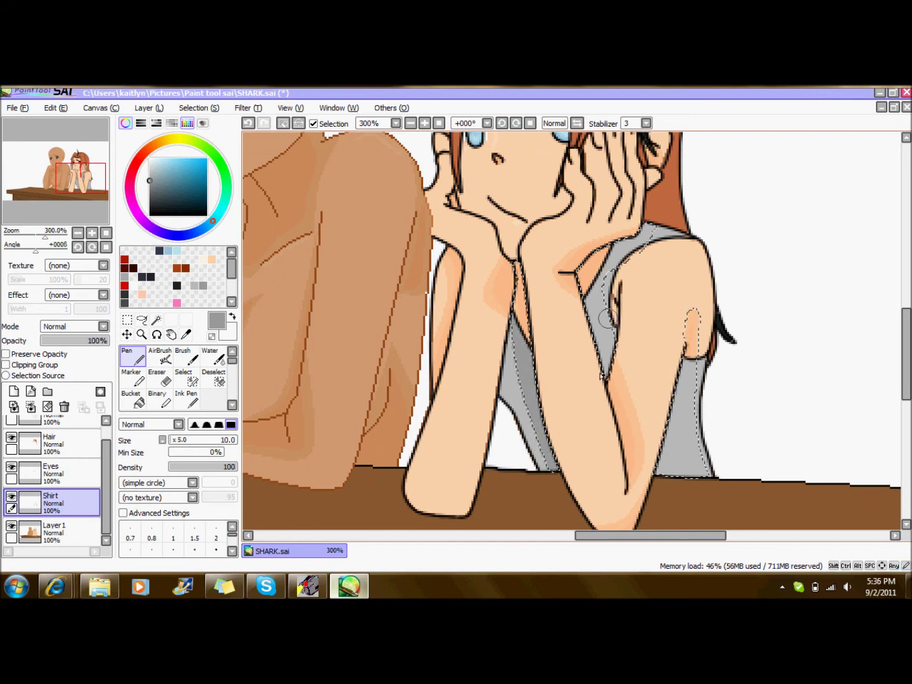
pyautogui.moveTo(646, 233); pyautogui.dragTo(619, 249)
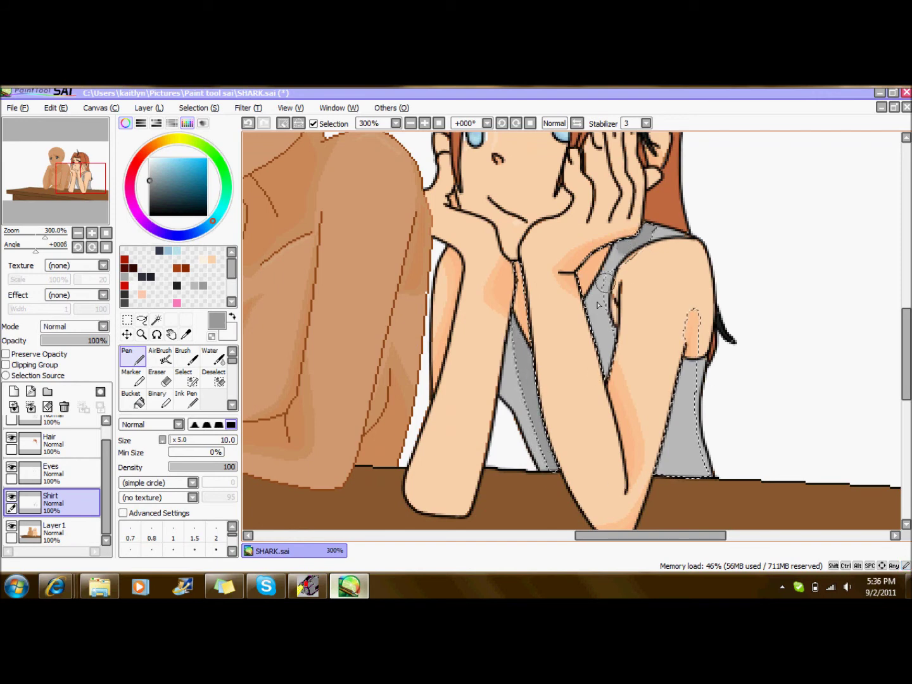
pyautogui.moveTo(594, 306); pyautogui.dragTo(603, 321)
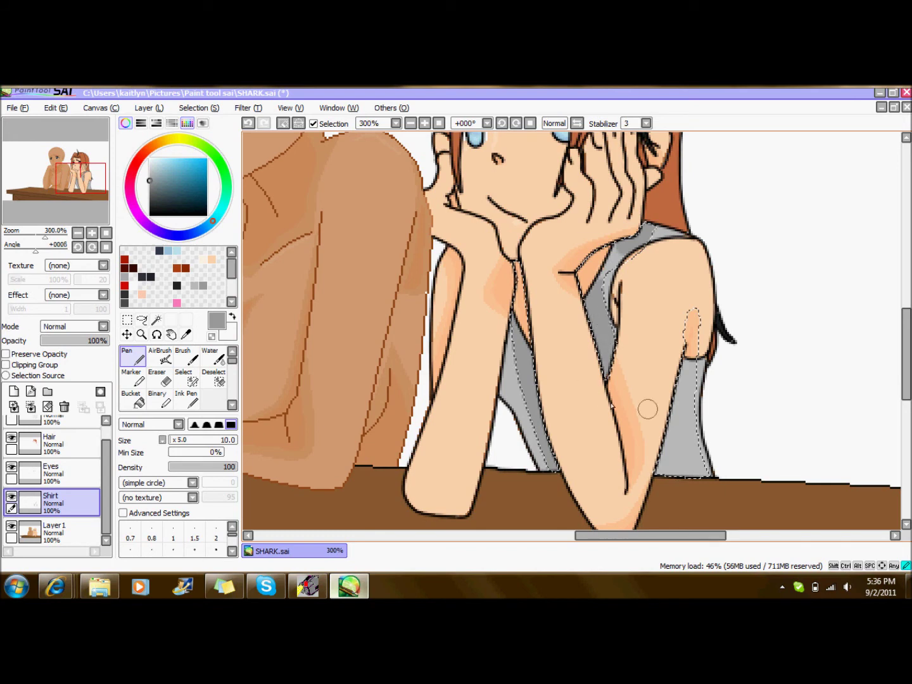
pyautogui.moveTo(685, 403); pyautogui.dragTo(708, 451)
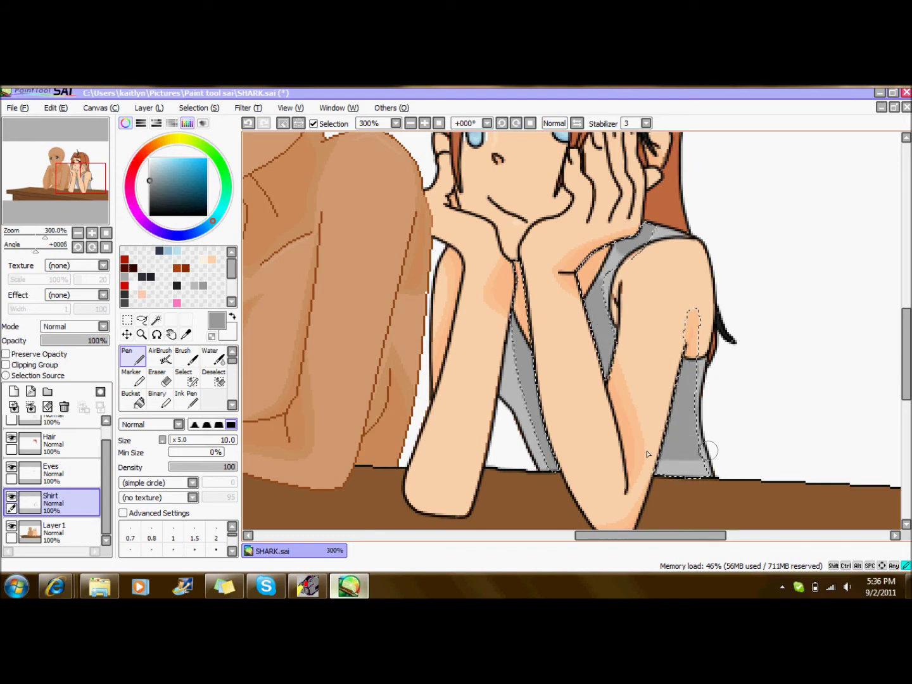
# Refine the grey shading near the shirt's shoulder with the Pen at size 5.0, then clear the selection.
pyautogui.click(170, 439)
pyautogui.moveTo(622, 254); pyautogui.dragTo(605, 277)
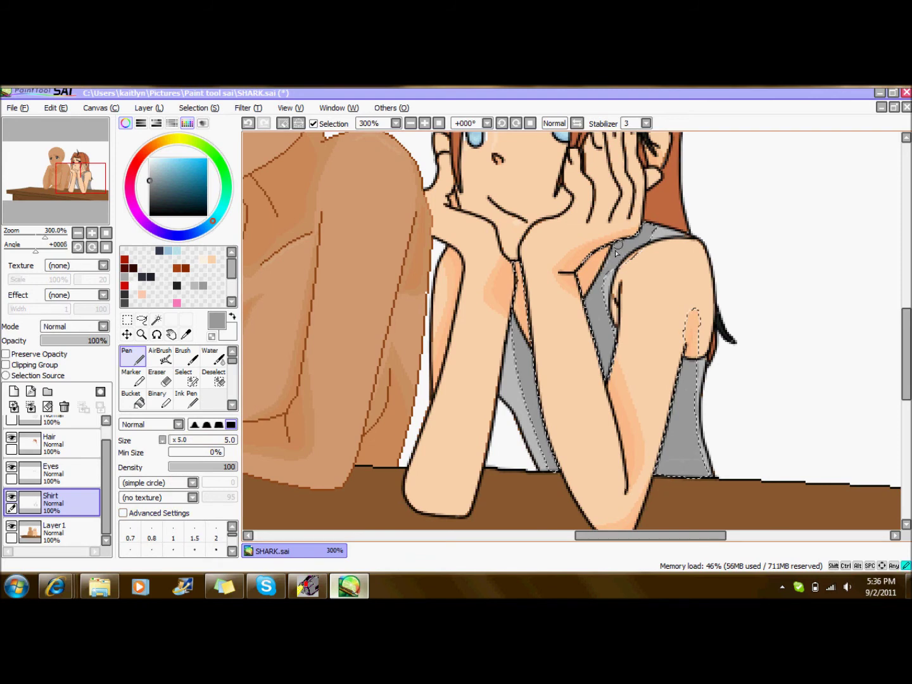
pyautogui.click(212, 379)
pyautogui.hotkey('ctrl', 'd')
pyautogui.click(156, 381)
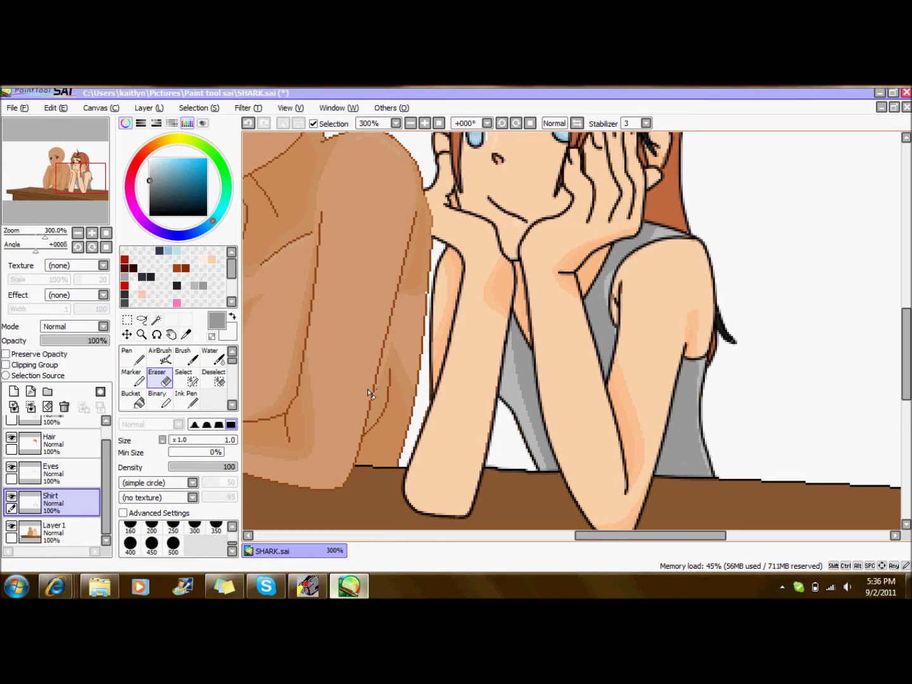
# Switch to Internet Explorer, send the message "lol", and return to the drawing.
pyautogui.click(439, 124)
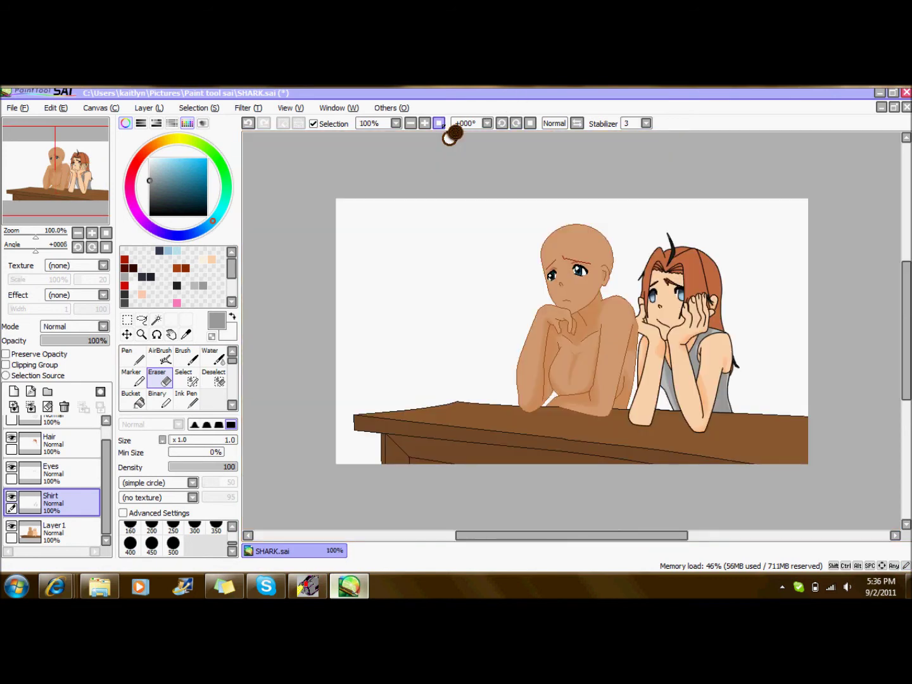
pyautogui.moveTo(500, 535); pyautogui.dragTo(553, 539)
pyautogui.click(59, 587)
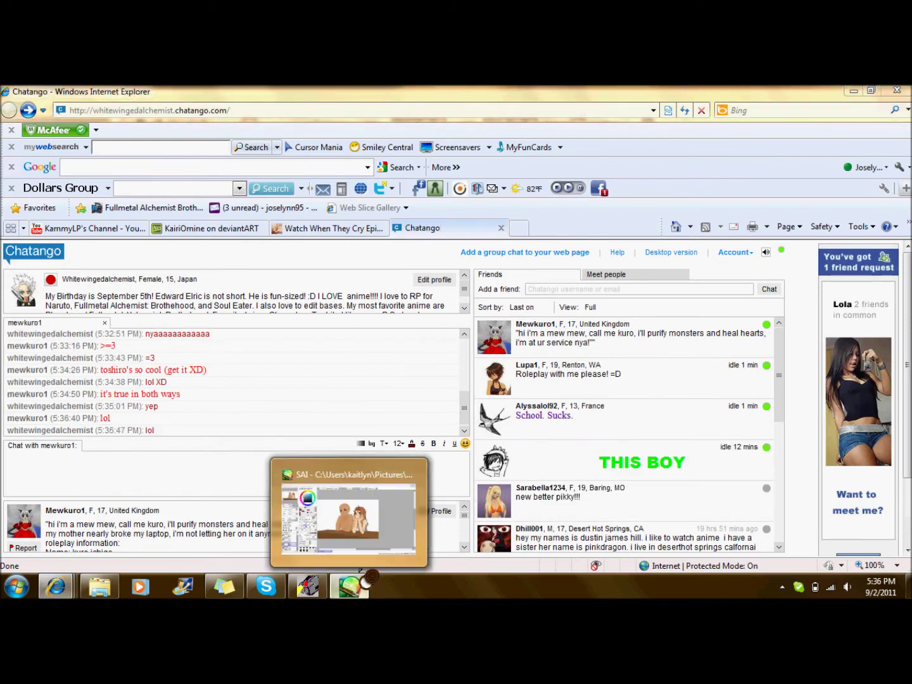
pyautogui.click(349, 587)
# Select the orange-brown hair on the Hair layer with the Magic Wand.
pyautogui.click(424, 123)
pyautogui.click(156, 319)
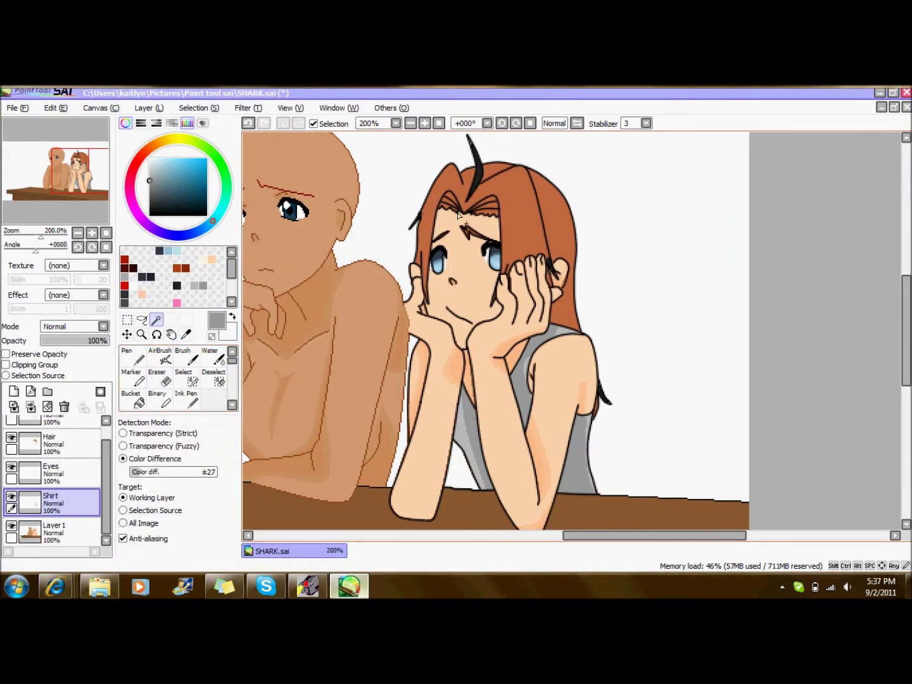
pyautogui.click(95, 437)
pyautogui.click(529, 195)
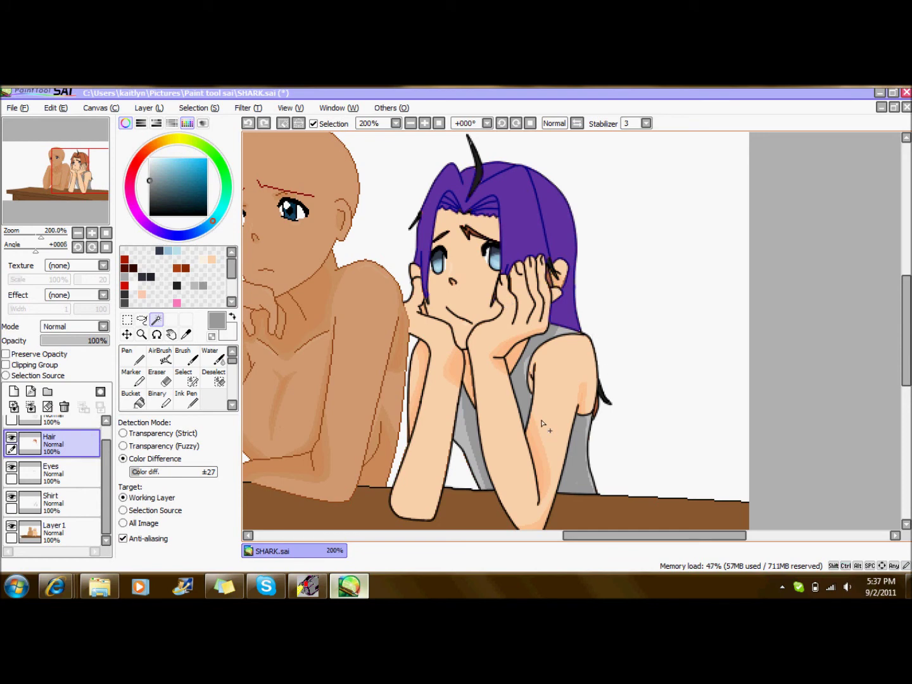
# Shade the hair behind the ear in a darker brown using the Pen at size 5.0.
pyautogui.click(132, 357)
pyautogui.click(425, 124)
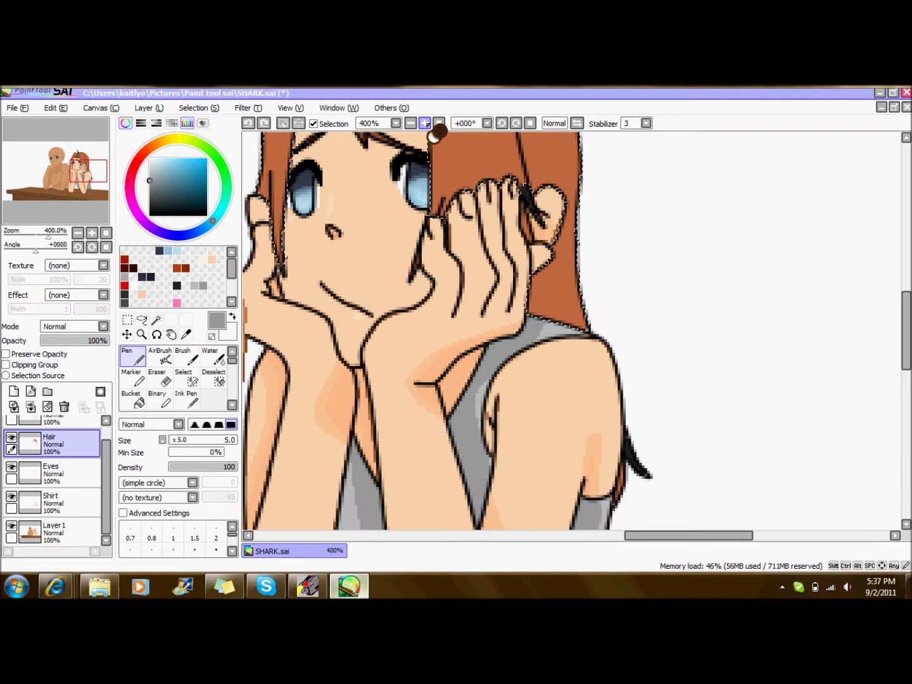
pyautogui.moveTo(906, 346); pyautogui.dragTo(906, 330)
pyautogui.rightClick(491, 214)
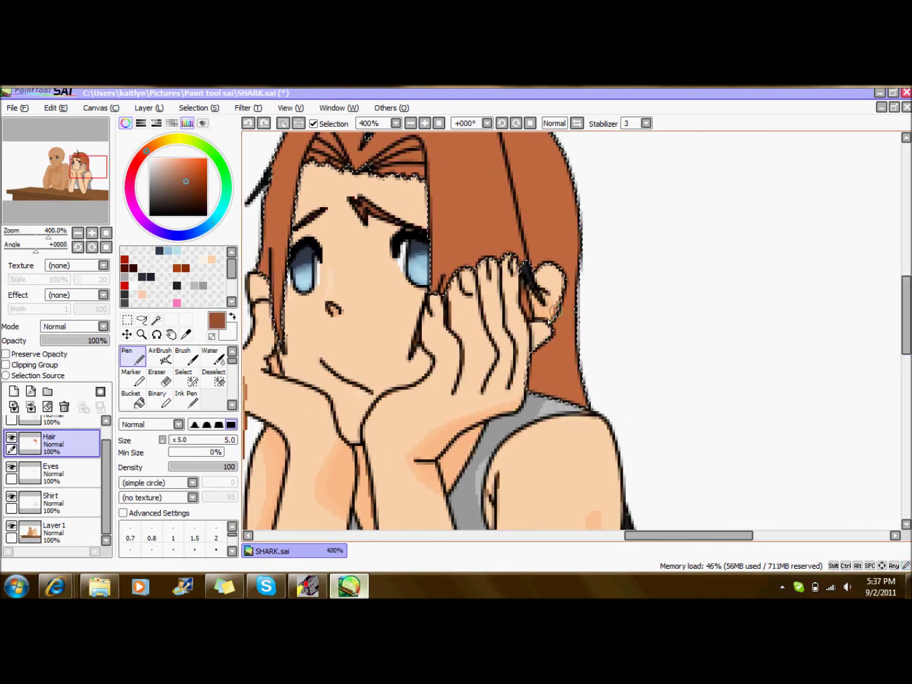
pyautogui.moveTo(559, 293); pyautogui.dragTo(561, 301)
pyautogui.moveTo(684, 537); pyautogui.dragTo(657, 540)
# Paint dark brown shading on the underside of both curved bangs above the forehead.
pyautogui.moveTo(906, 350); pyautogui.dragTo(907, 329)
pyautogui.rightClick(420, 311)
pyautogui.rightClick(479, 267)
pyautogui.moveTo(478, 264); pyautogui.dragTo(482, 269)
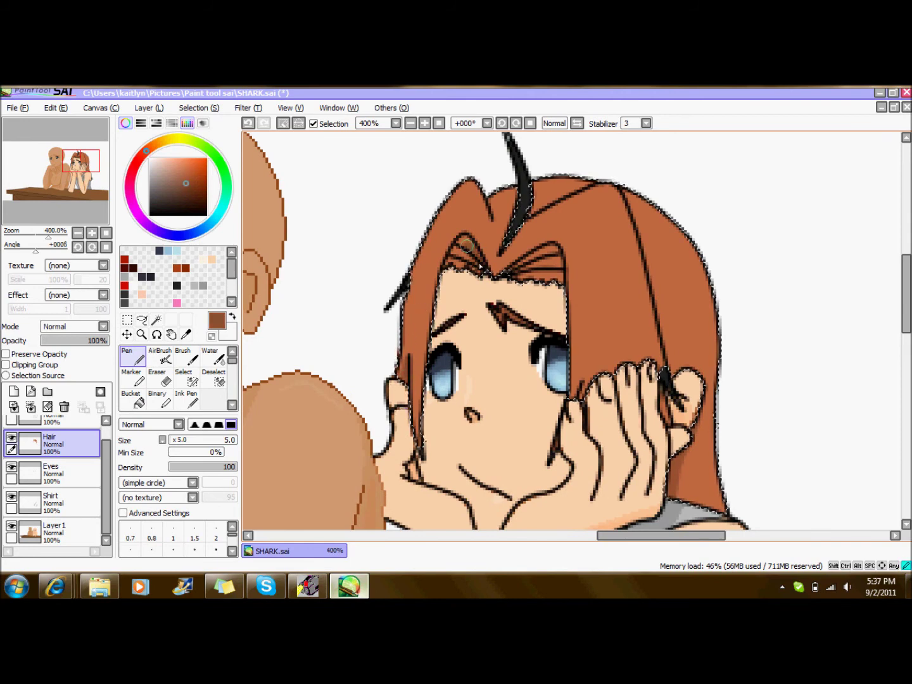
pyautogui.moveTo(550, 249); pyautogui.dragTo(558, 278)
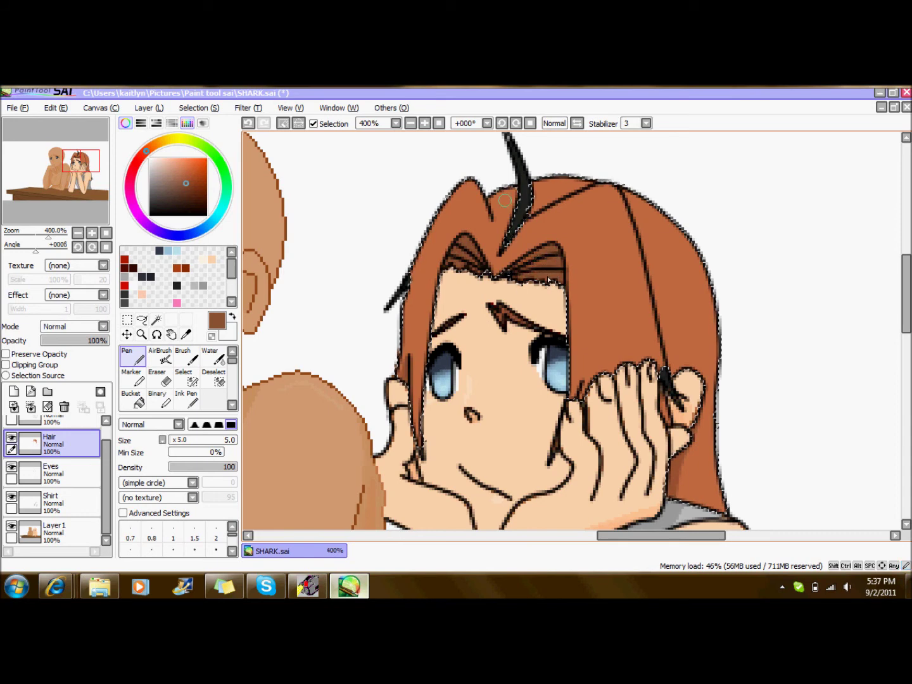
# Shade the top of the hair around the black strand and along the parting line in dark brown.
pyautogui.moveTo(494, 221); pyautogui.dragTo(504, 198)
pyautogui.rightClick(508, 212)
pyautogui.rightClick(493, 200)
pyautogui.moveTo(593, 183)
pyautogui.mouseDown()
pyautogui.moveTo(574, 185)
pyautogui.moveTo(584, 182)
pyautogui.moveTo(587, 166)
pyautogui.moveTo(532, 219)
pyautogui.mouseUp()
pyautogui.rightClick(592, 229)
pyautogui.rightClick(579, 185)
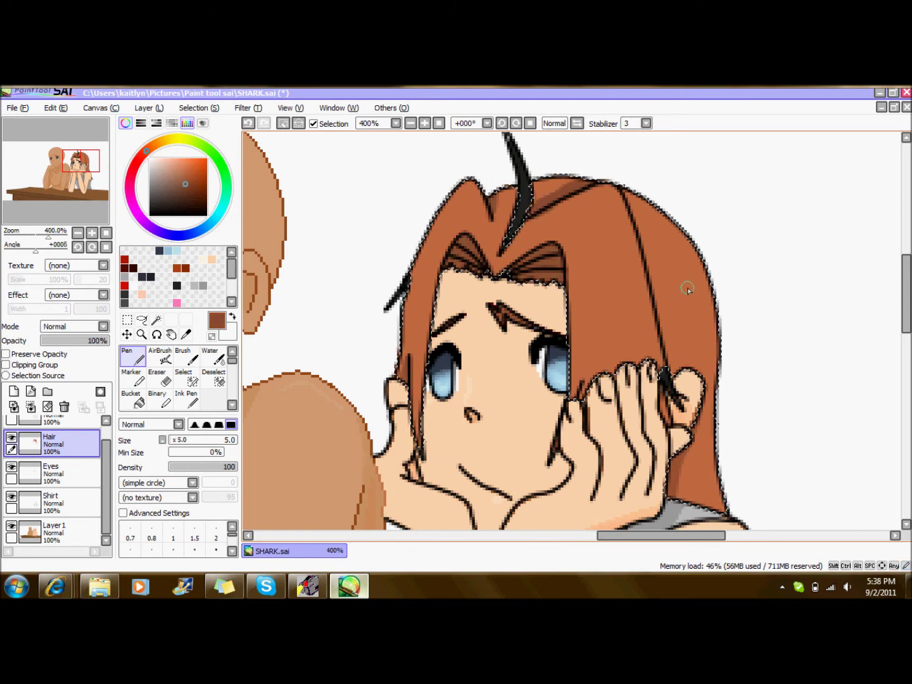
pyautogui.moveTo(574, 206)
pyautogui.mouseDown()
pyautogui.moveTo(540, 217)
pyautogui.moveTo(541, 193)
pyautogui.moveTo(596, 164)
pyautogui.moveTo(571, 190)
pyautogui.moveTo(529, 208)
pyautogui.moveTo(527, 169)
pyautogui.moveTo(532, 201)
pyautogui.mouseUp()
pyautogui.rightClick(547, 202)
# Retouch the hair beside the ear with the Pen, pick up the base hair colour, and clear the selection.
pyautogui.moveTo(665, 366); pyautogui.dragTo(653, 330)
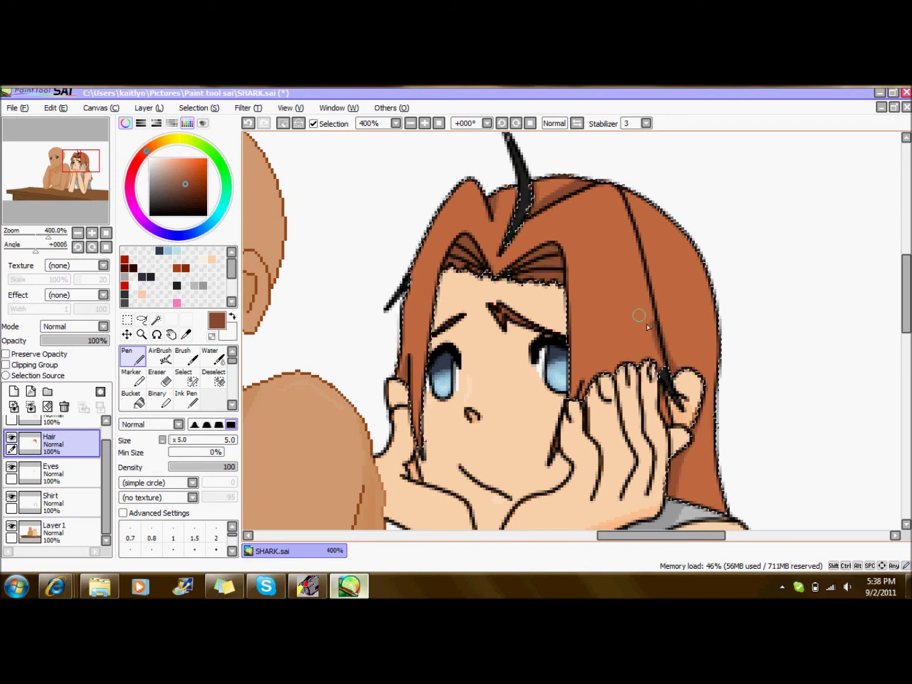
pyautogui.keyDown('alt'); pyautogui.click(649, 328); pyautogui.keyUp('alt')
pyautogui.rightClick(667, 404)
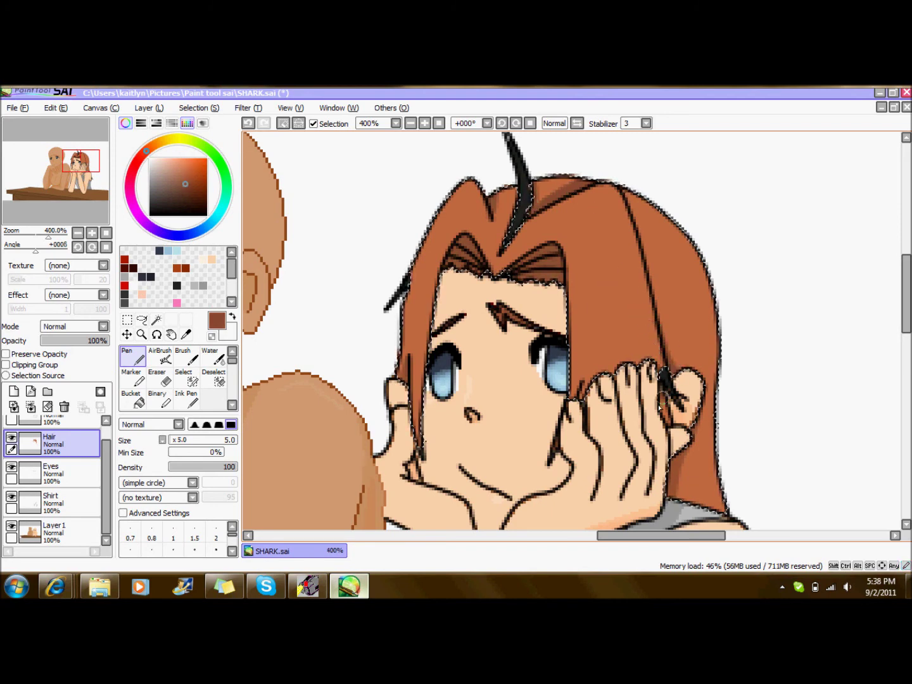
pyautogui.keyDown('alt'); pyautogui.click(456, 218); pyautogui.keyUp('alt')
pyautogui.click(218, 378)
pyautogui.click(507, 425)
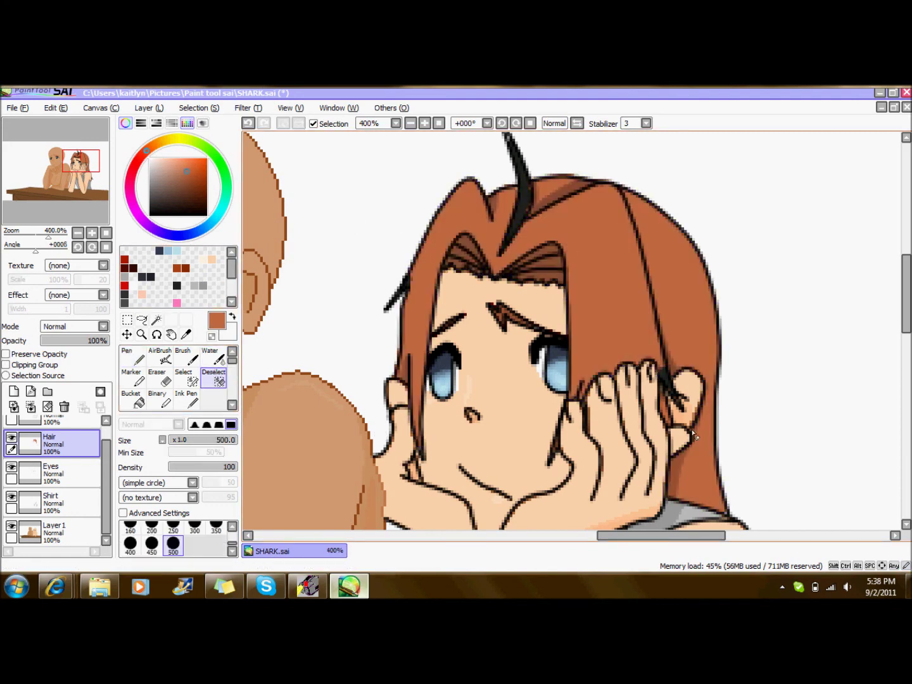
pyautogui.click(167, 377)
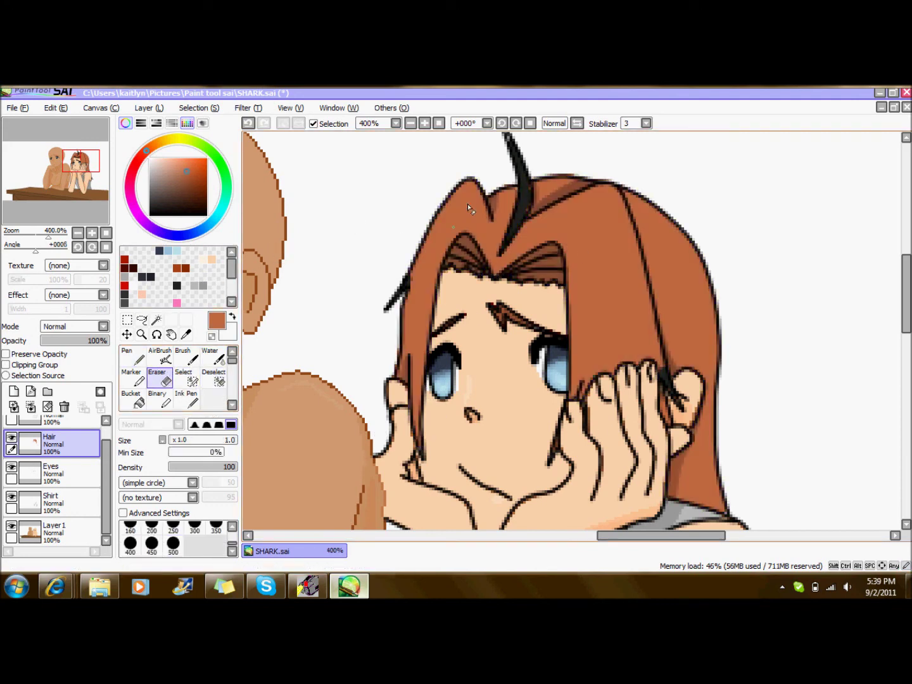
pyautogui.click(439, 123)
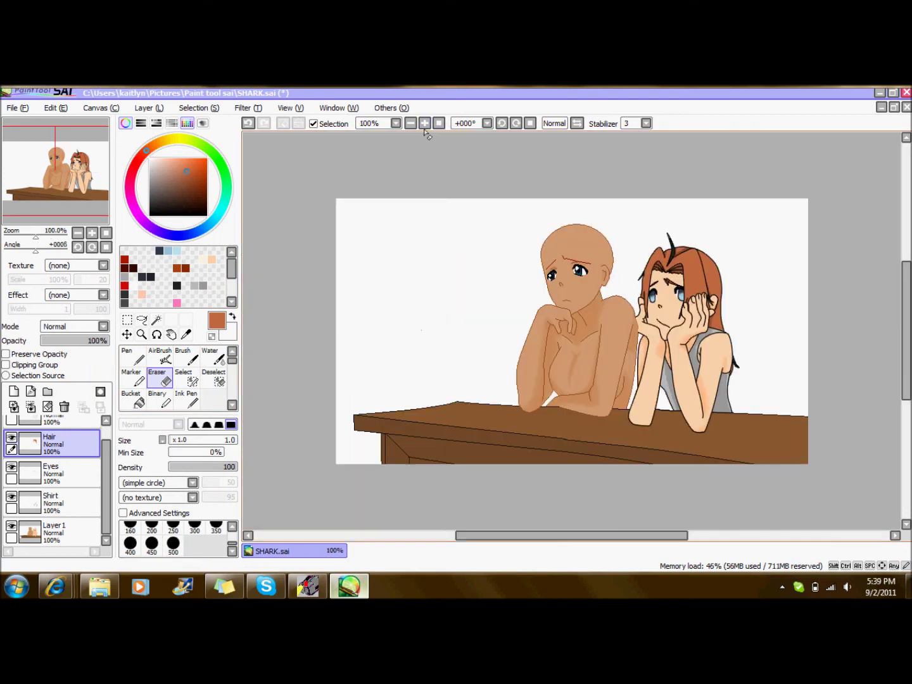
# Activate the Linework1 layer with the Curve tool set to black at size 1.0.
pyautogui.click(31, 391)
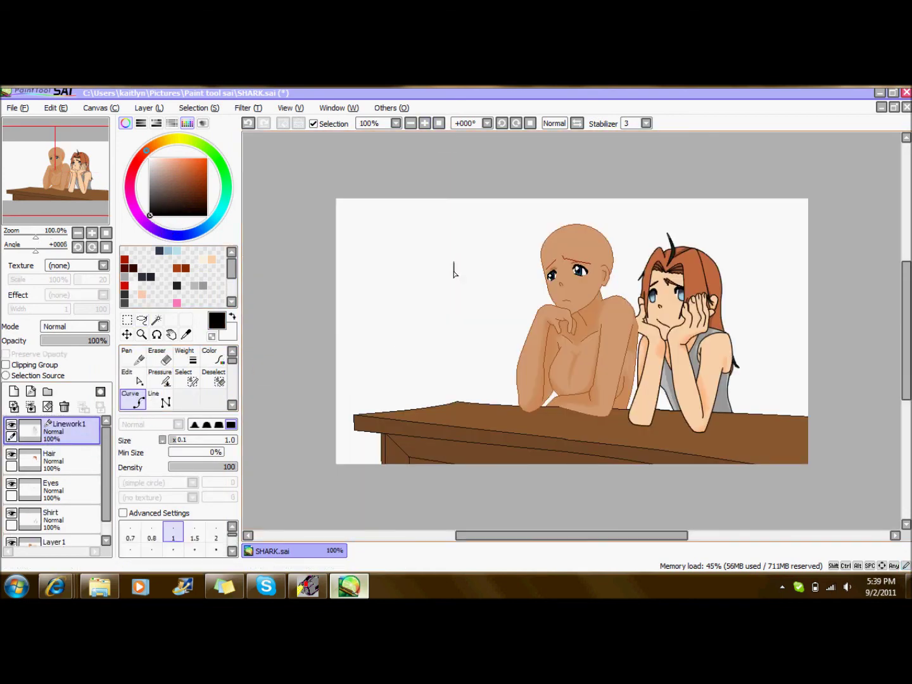
pyautogui.click(425, 124)
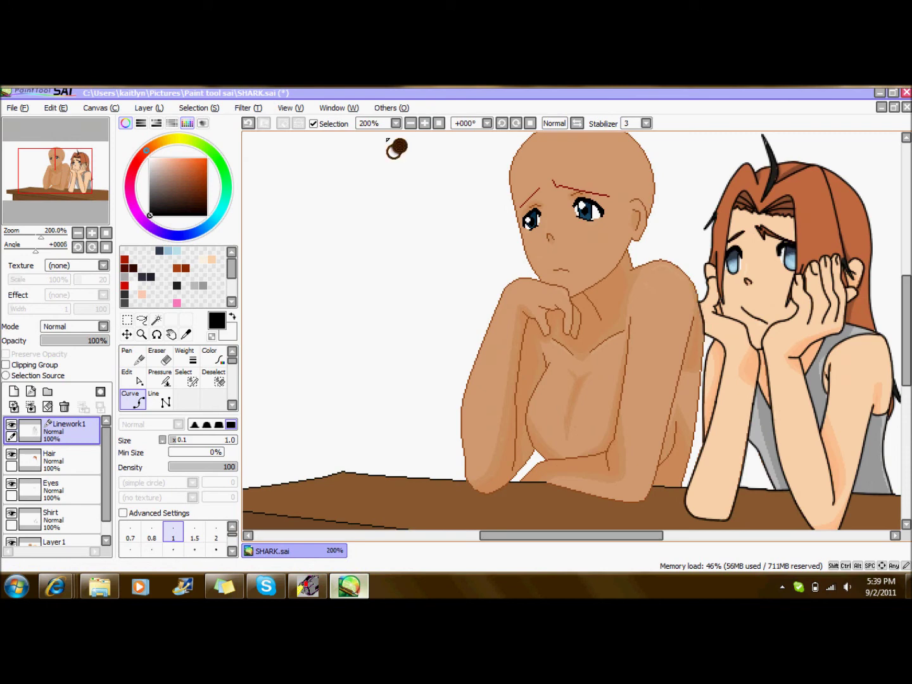
pyautogui.click(439, 123)
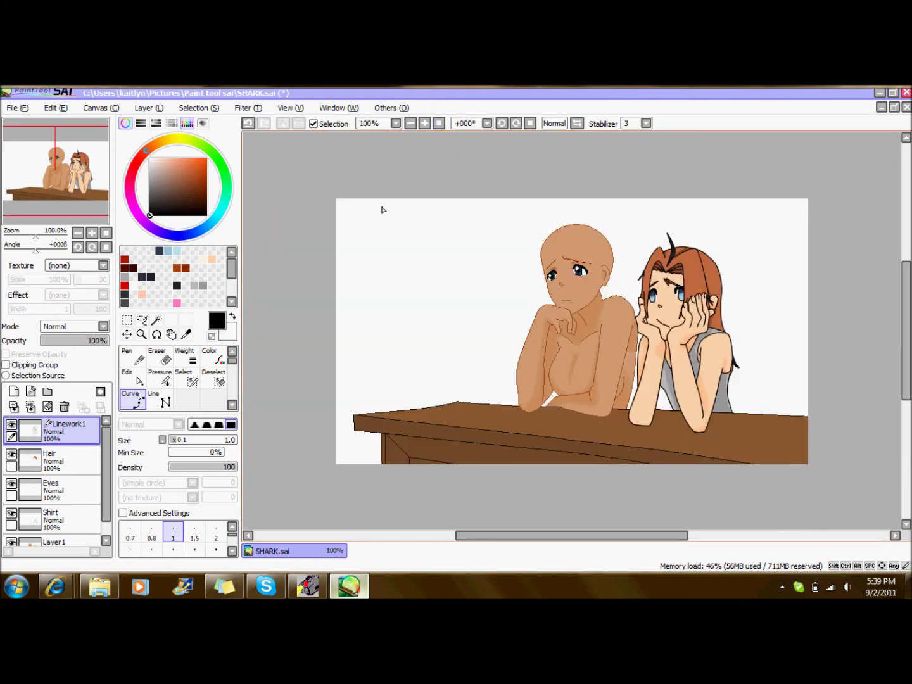